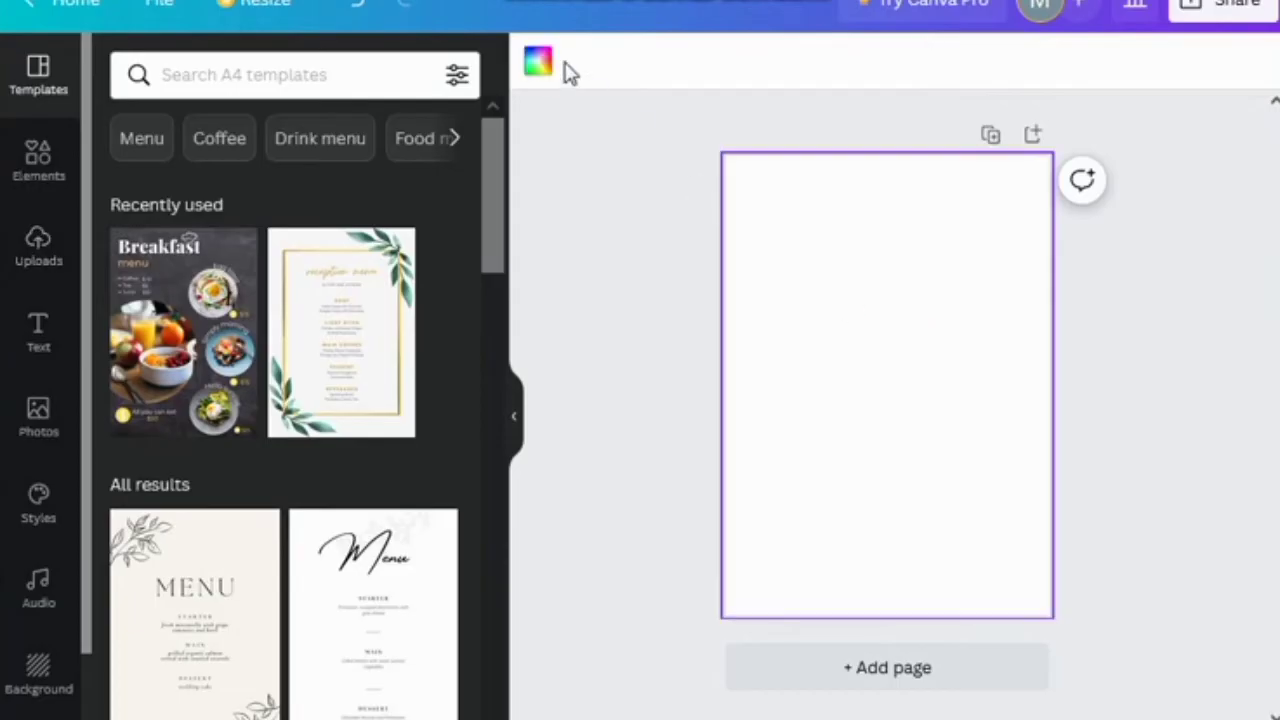
Fill the blank page background with the custom dark red #501010
{"action": "left_click", "coordinate": [537, 65]}
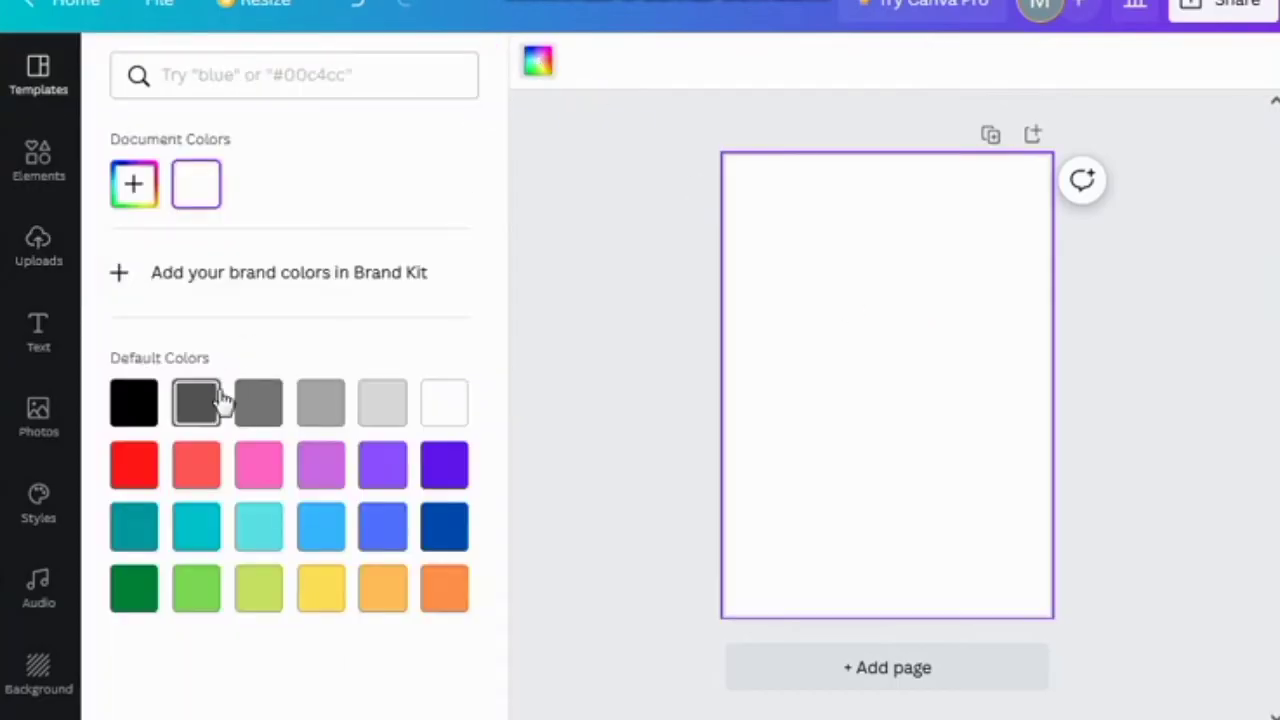
{"action": "left_click", "coordinate": [170, 460]}
{"action": "left_click", "coordinate": [129, 177]}
{"action": "left_click_drag", "start_coordinate": [326, 289], "coordinate": [385, 338]}
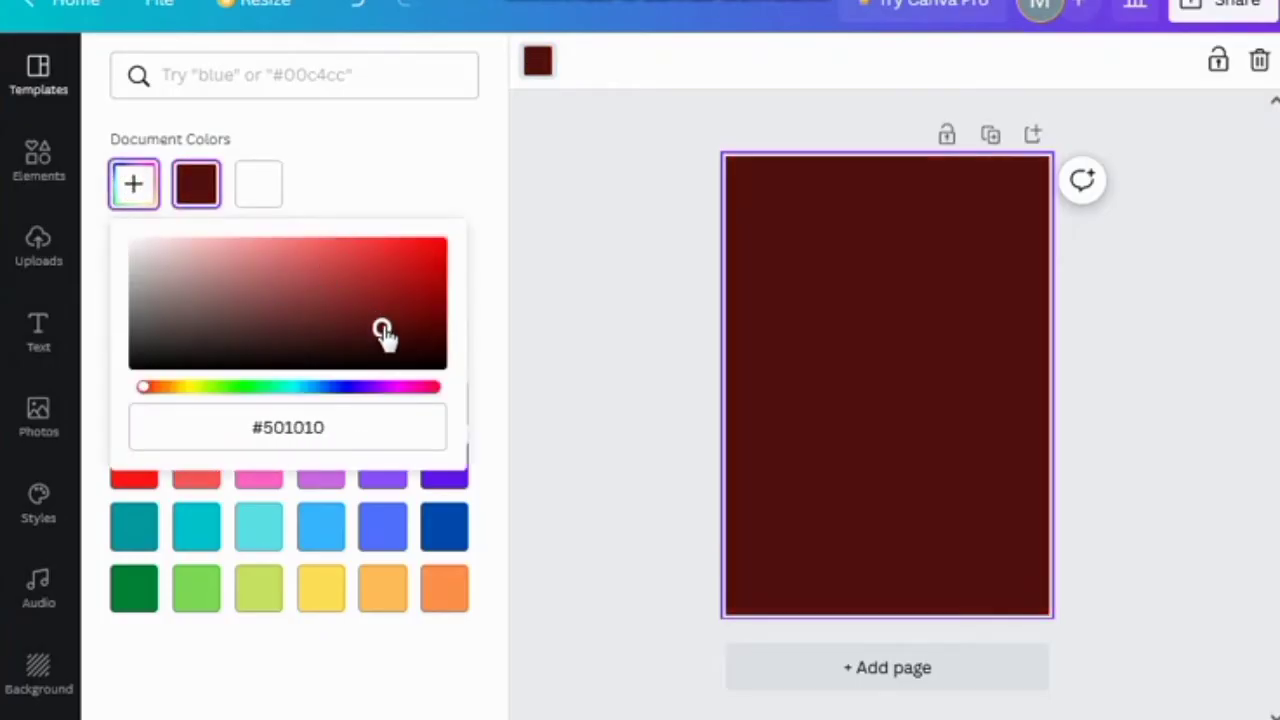
{"action": "left_click", "coordinate": [949, 314]}
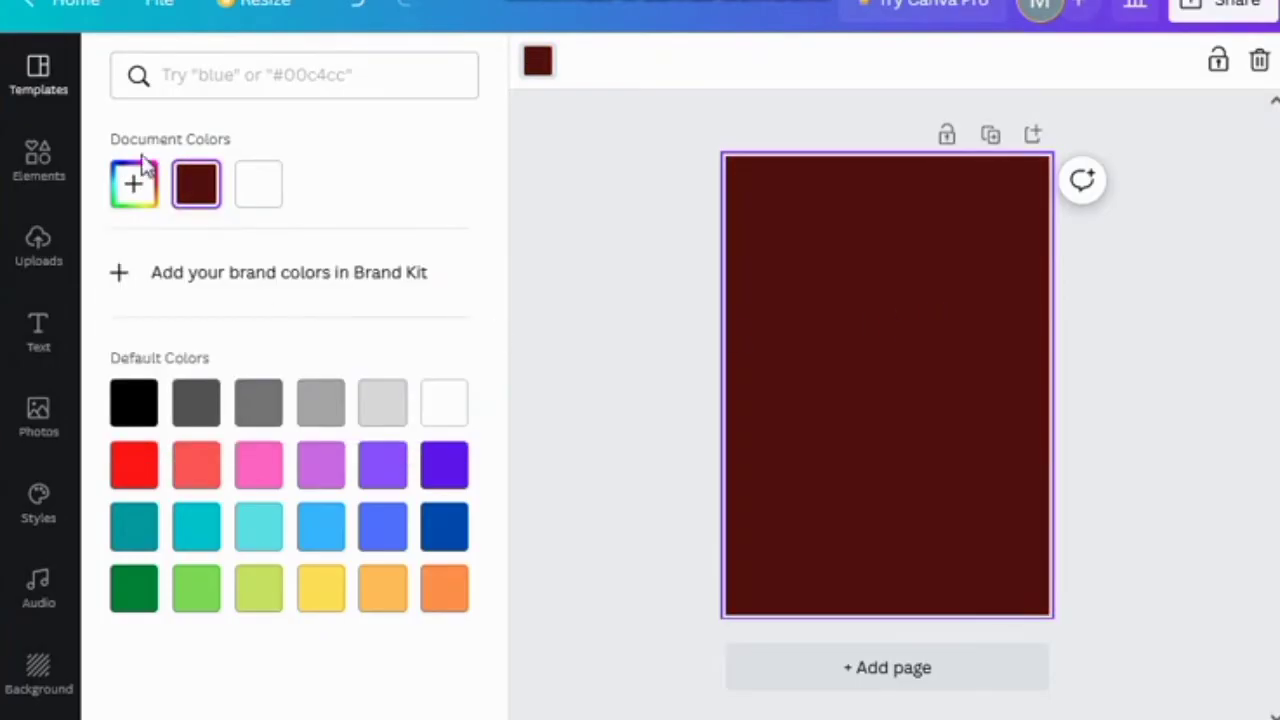
Add the layered wavy-edged shape from Lines & Shapes and fit it diagonally into the page's top-right corner
{"action": "left_click", "coordinate": [40, 160]}
{"action": "left_click", "coordinate": [426, 367]}
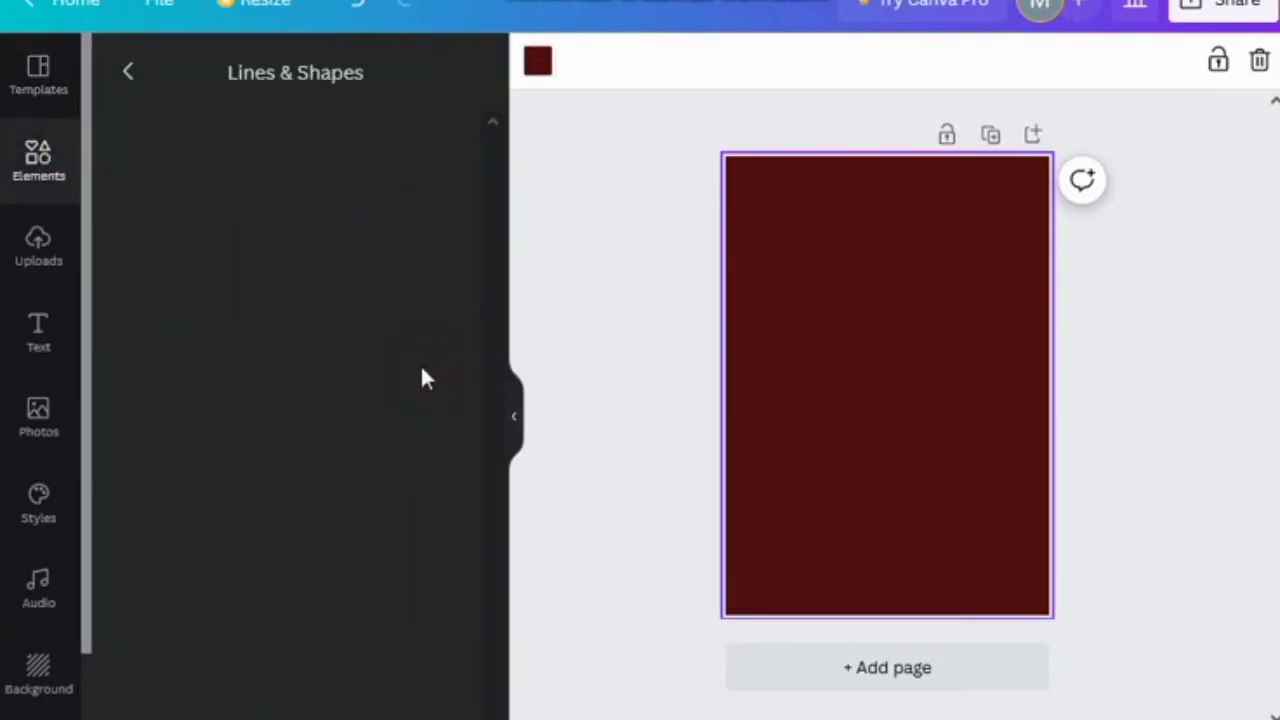
{"action": "scroll", "coordinate": [343, 437], "scroll_direction": "down", "scroll_amount": 12}
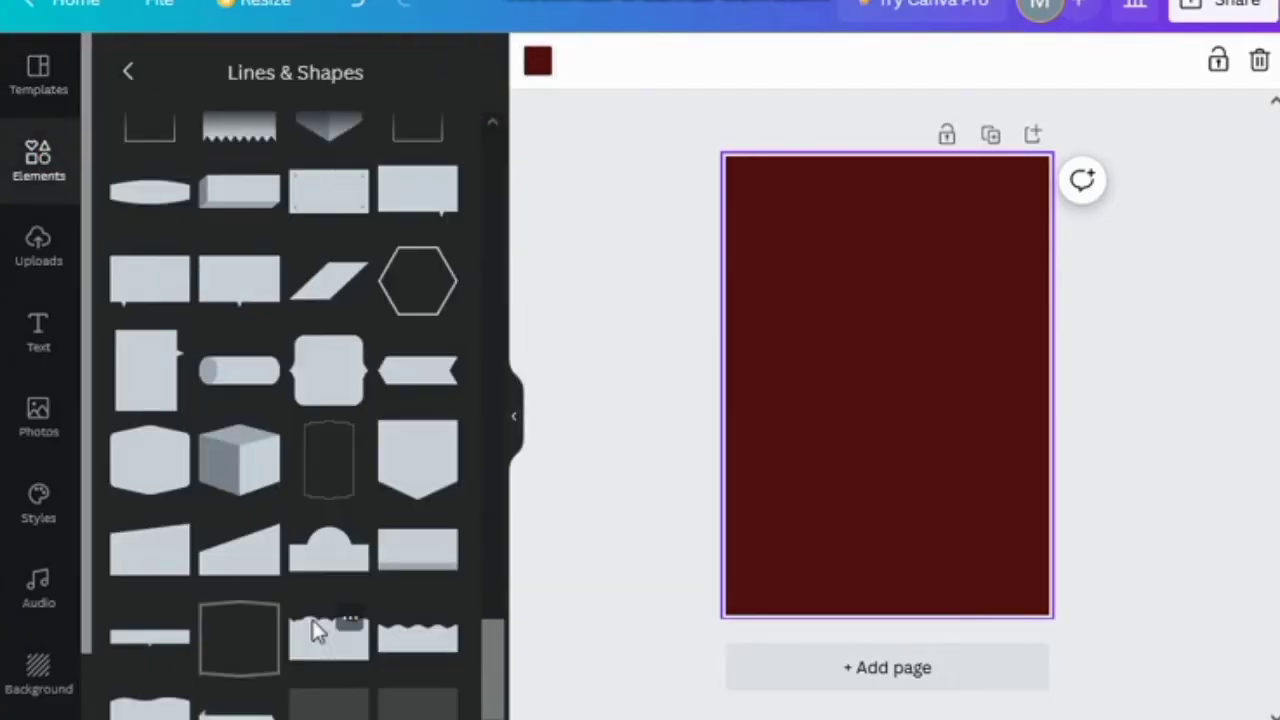
{"action": "scroll", "coordinate": [316, 632], "scroll_direction": "down", "scroll_amount": 5}
{"action": "left_click", "coordinate": [417, 629]}
{"action": "mouse_move", "coordinate": [886, 546]}
{"action": "left_mouse_down"}
{"action": "mouse_move", "coordinate": [1057, 510]}
{"action": "mouse_move", "coordinate": [1030, 536]}
{"action": "left_mouse_up"}
{"action": "left_click_drag", "start_coordinate": [917, 343], "coordinate": [1053, 190]}
Recolour the two darker wave bands of the top-right corner shape with the page's dark red
{"action": "left_click", "coordinate": [575, 61]}
{"action": "left_click", "coordinate": [195, 183]}
{"action": "left_click", "coordinate": [537, 61]}
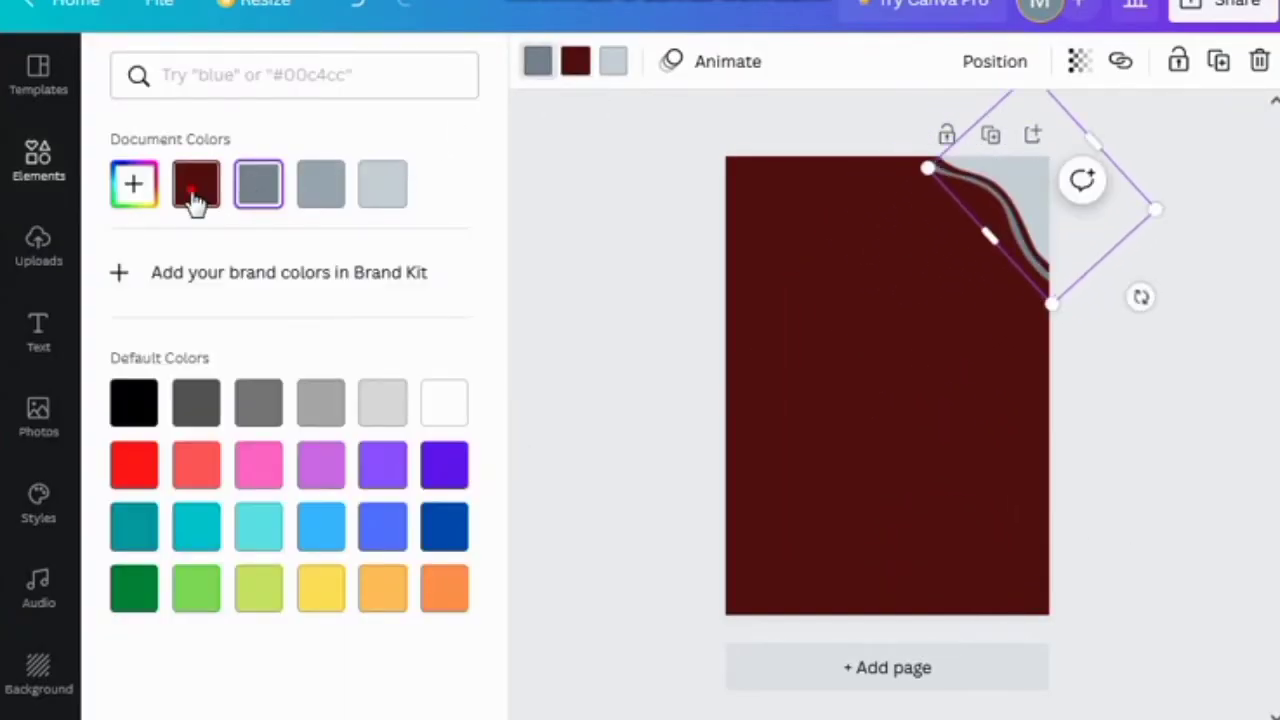
{"action": "left_click", "coordinate": [195, 195]}
{"action": "left_click", "coordinate": [781, 500]}
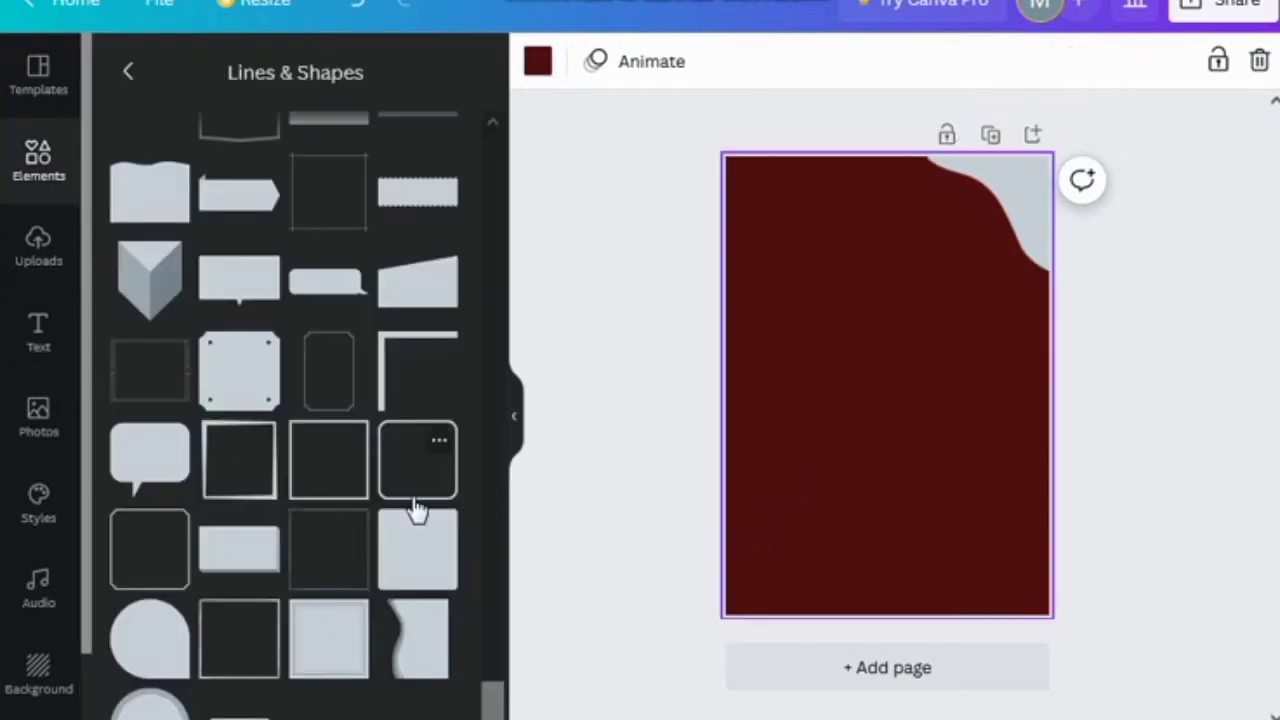
Add a second layered wavy shape, rotate it diagonally, and enlarge it to fill the page's bottom-left corner
{"action": "left_click", "coordinate": [413, 621]}
{"action": "mouse_move", "coordinate": [886, 543]}
{"action": "left_mouse_down"}
{"action": "mouse_move", "coordinate": [694, 523]}
{"action": "mouse_move", "coordinate": [644, 241]}
{"action": "left_mouse_up"}
{"action": "left_click_drag", "start_coordinate": [748, 301], "coordinate": [712, 211]}
{"action": "mouse_move", "coordinate": [900, 518]}
{"action": "left_mouse_down"}
{"action": "mouse_move", "coordinate": [889, 423]}
{"action": "mouse_move", "coordinate": [766, 612]}
{"action": "left_mouse_up"}
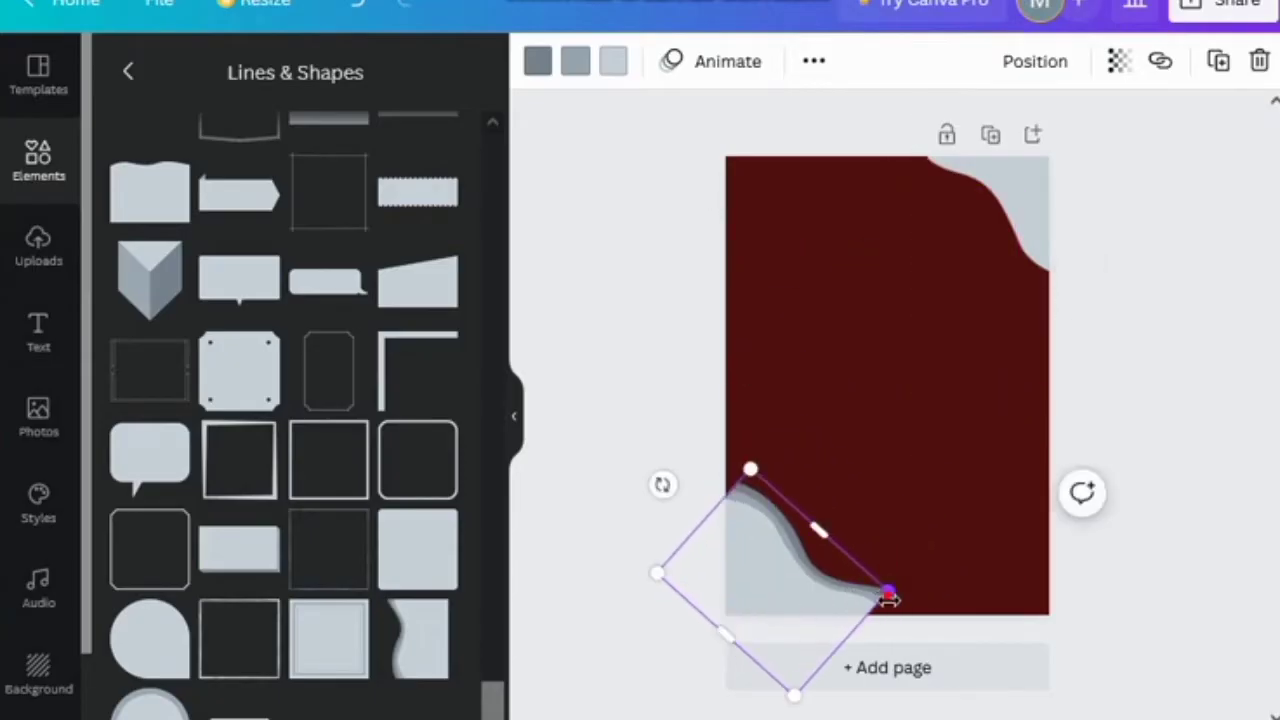
{"action": "mouse_move", "coordinate": [889, 598]}
{"action": "left_mouse_down"}
{"action": "mouse_move", "coordinate": [766, 614]}
{"action": "mouse_move", "coordinate": [770, 573]}
{"action": "left_mouse_up"}
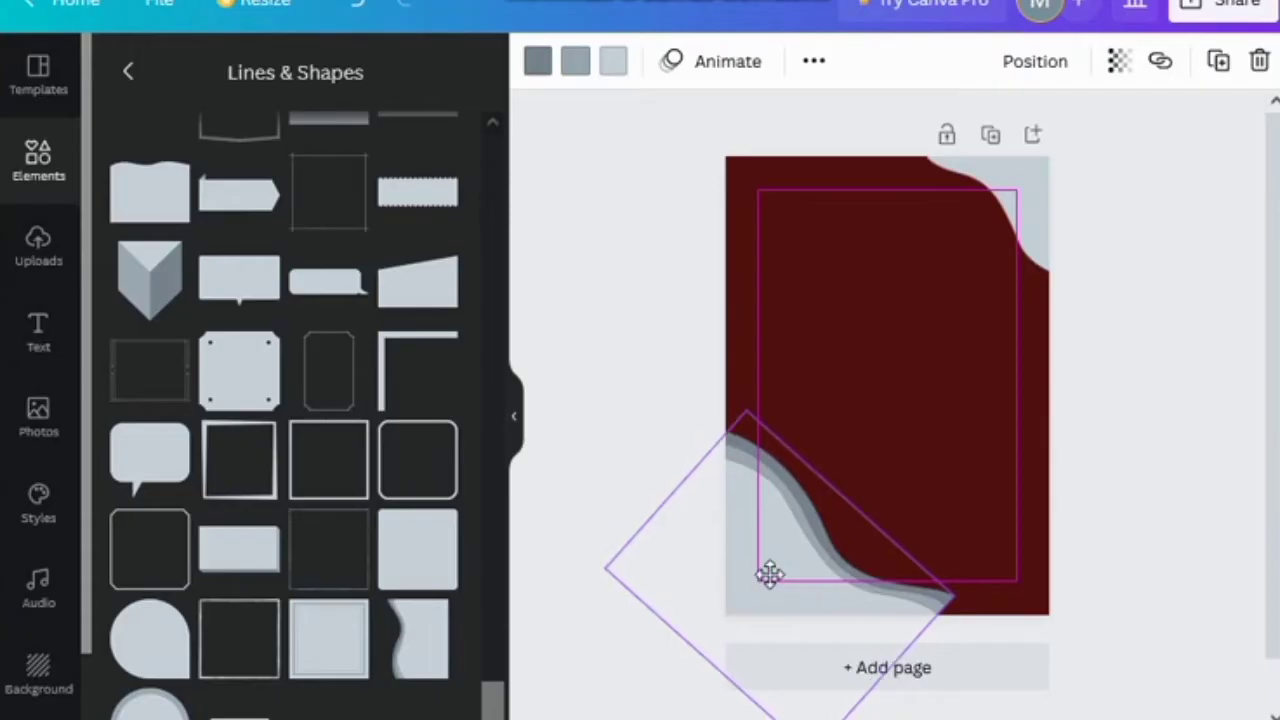
Recolour the two darker bands of the bottom-left wave with the page's dark red and adjust its placement in the corner
{"action": "left_click", "coordinate": [575, 61]}
{"action": "left_click", "coordinate": [196, 184]}
{"action": "left_click", "coordinate": [537, 61]}
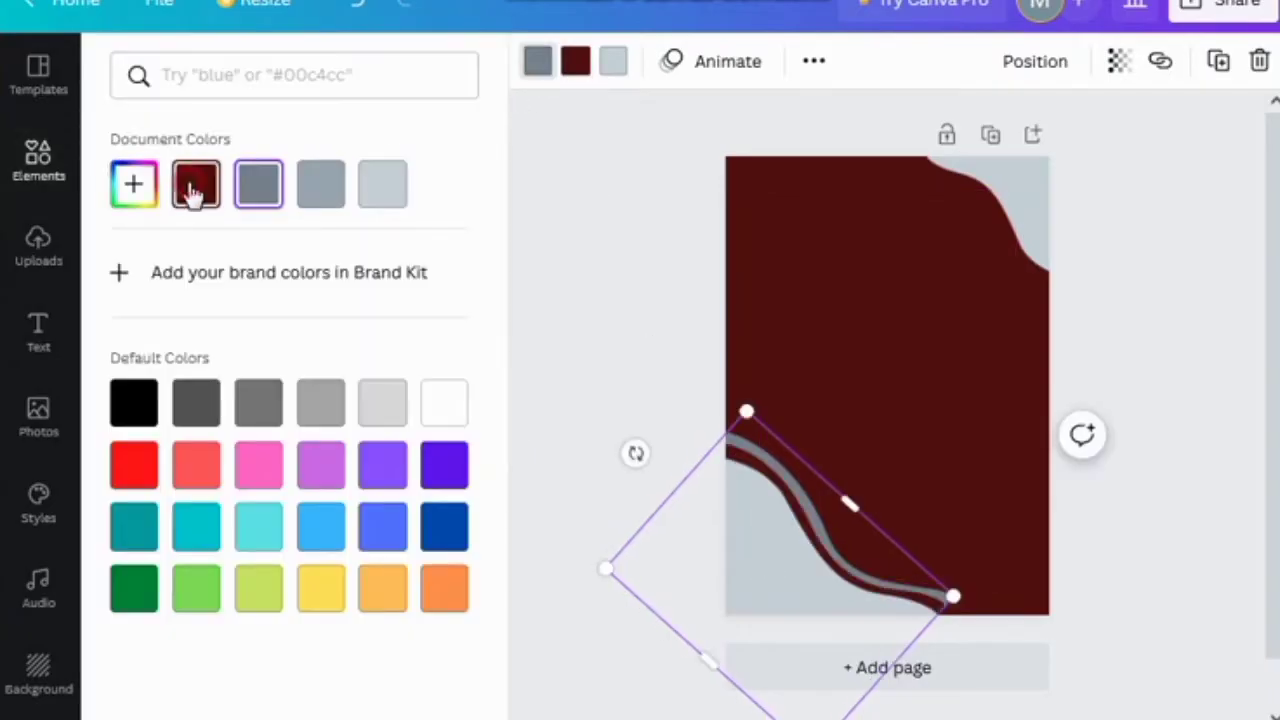
{"action": "left_click", "coordinate": [193, 192]}
{"action": "left_click", "coordinate": [985, 487]}
{"action": "left_click", "coordinate": [773, 555]}
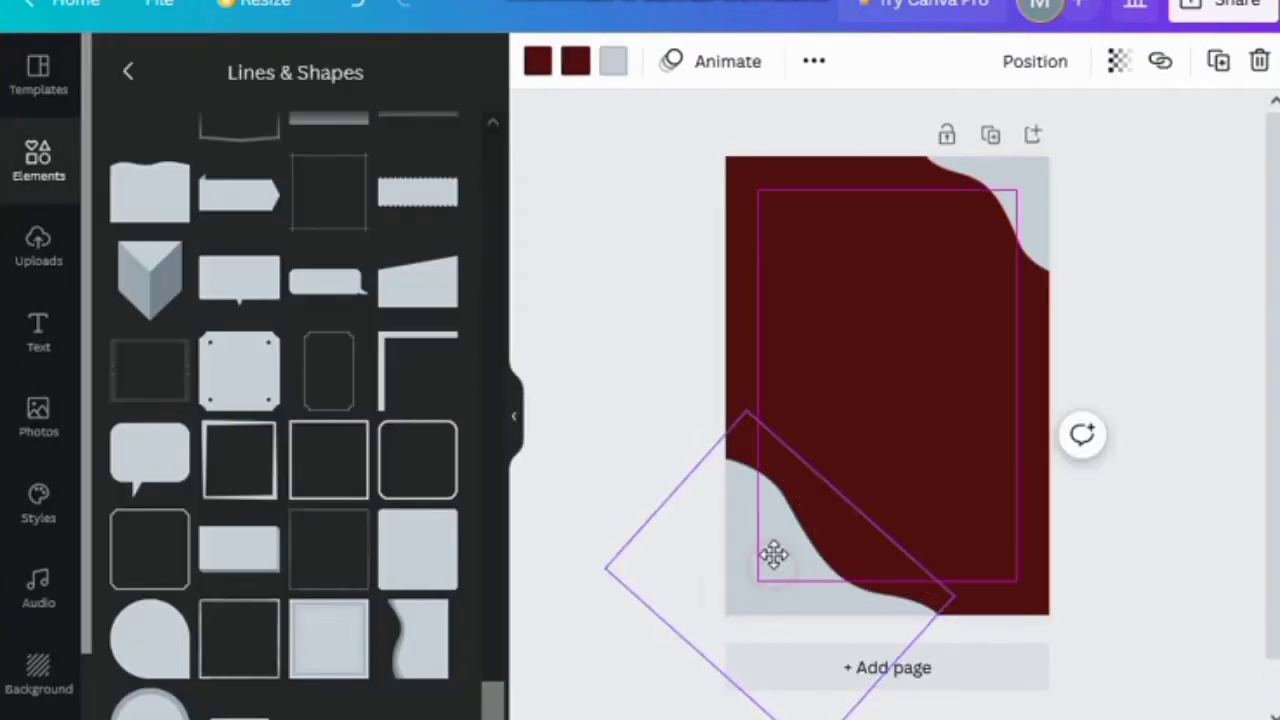
{"action": "left_click", "coordinate": [932, 419]}
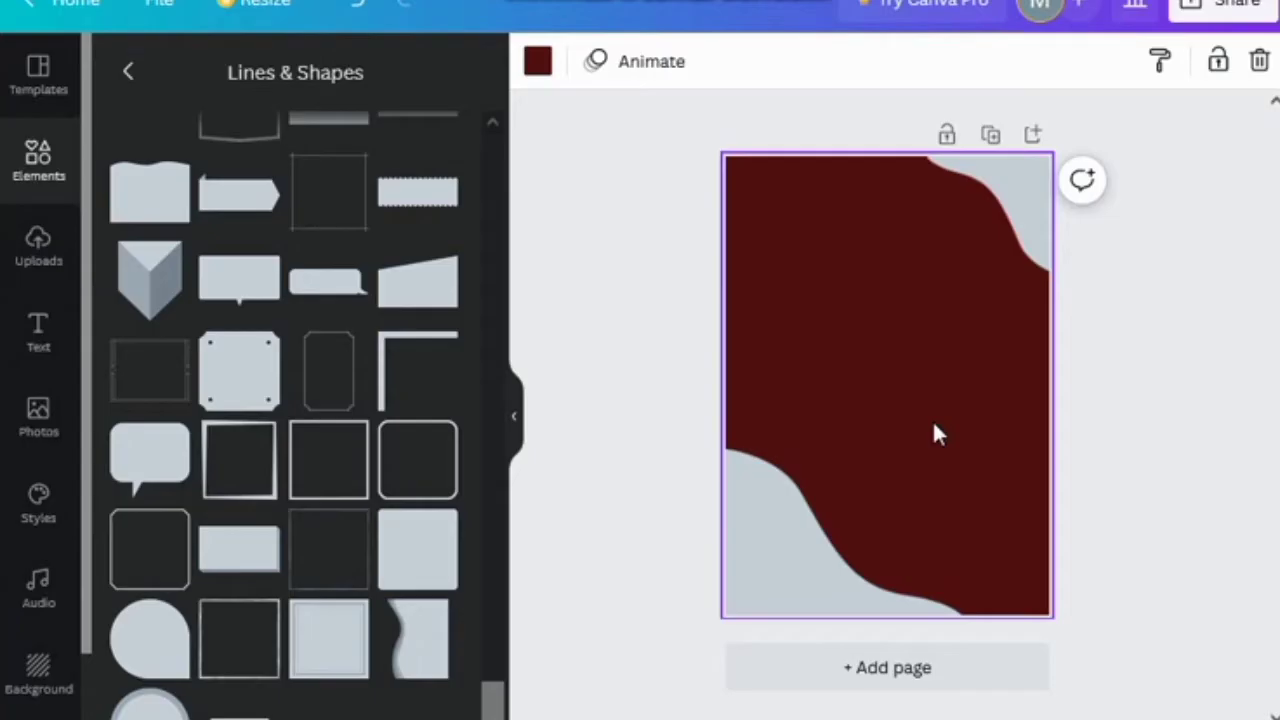
Change the remaining light grey area of the bottom-left wave to black
{"action": "left_click", "coordinate": [740, 500]}
{"action": "left_click", "coordinate": [611, 61]}
{"action": "left_click", "coordinate": [134, 404]}
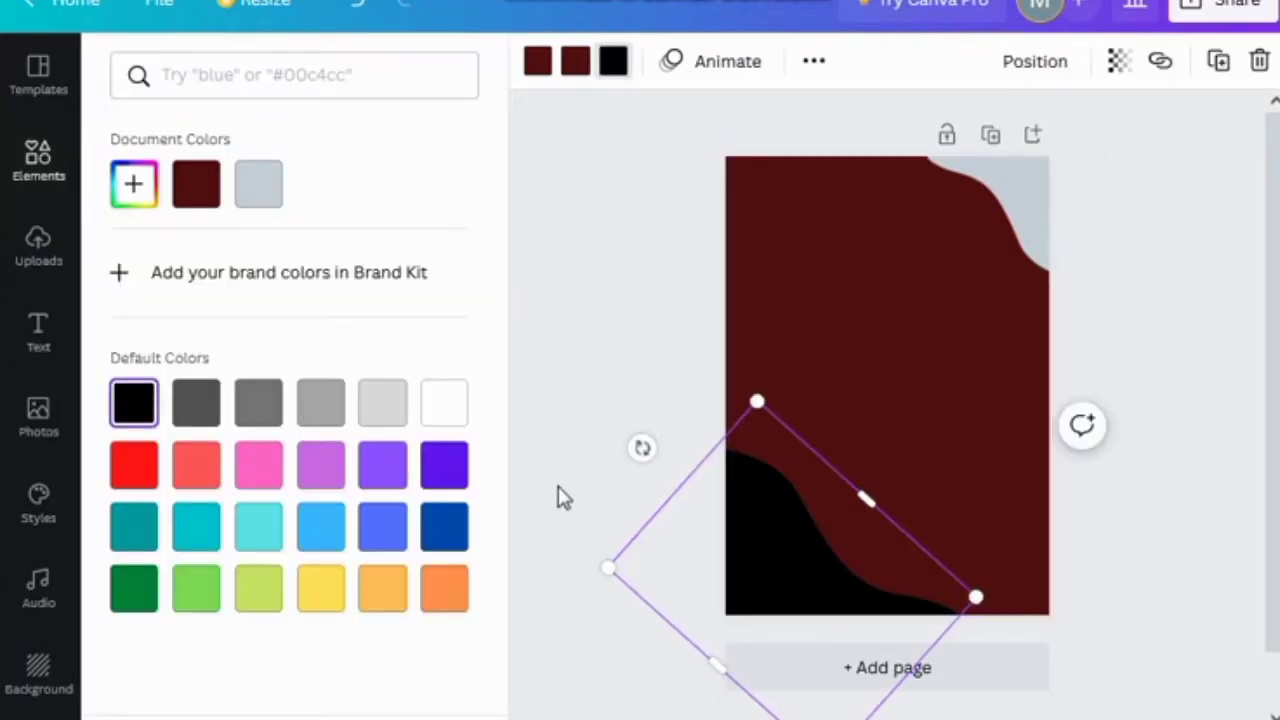
{"action": "left_click", "coordinate": [601, 378]}
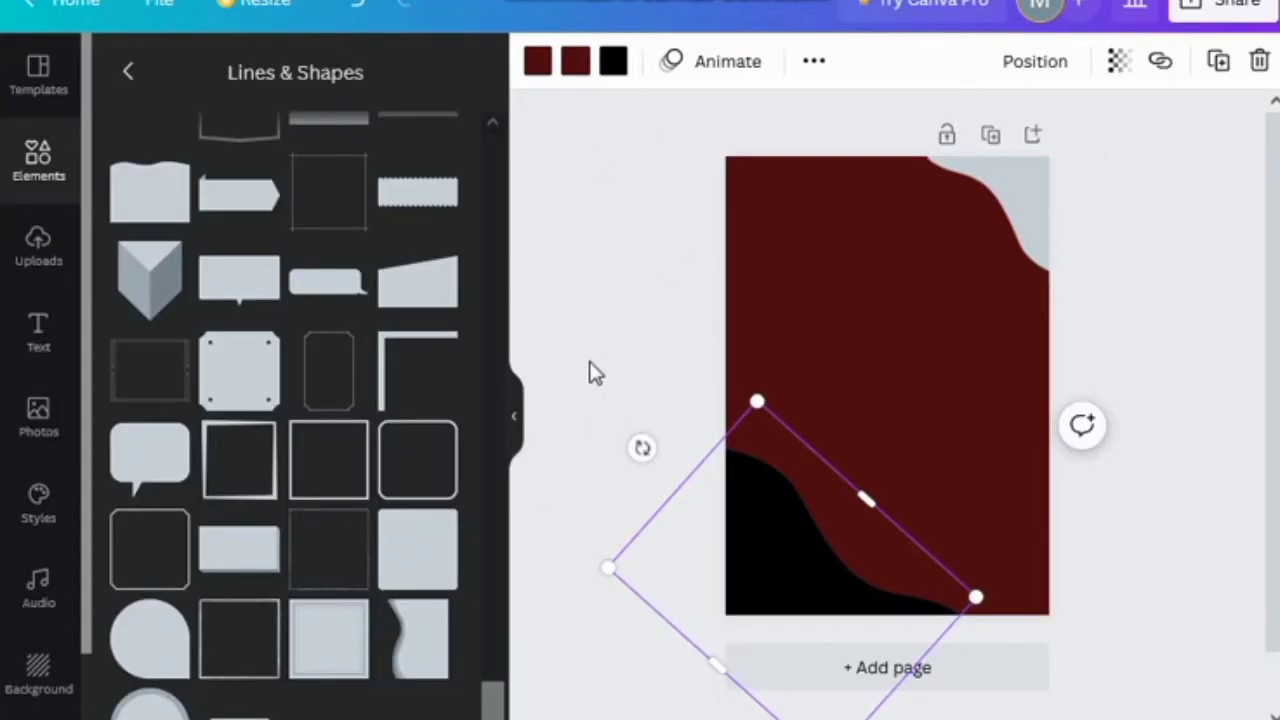
Insert the uploaded cut-out roast chicken image, enlarge it, and place it across the upper middle of the page
{"action": "left_click", "coordinate": [38, 250]}
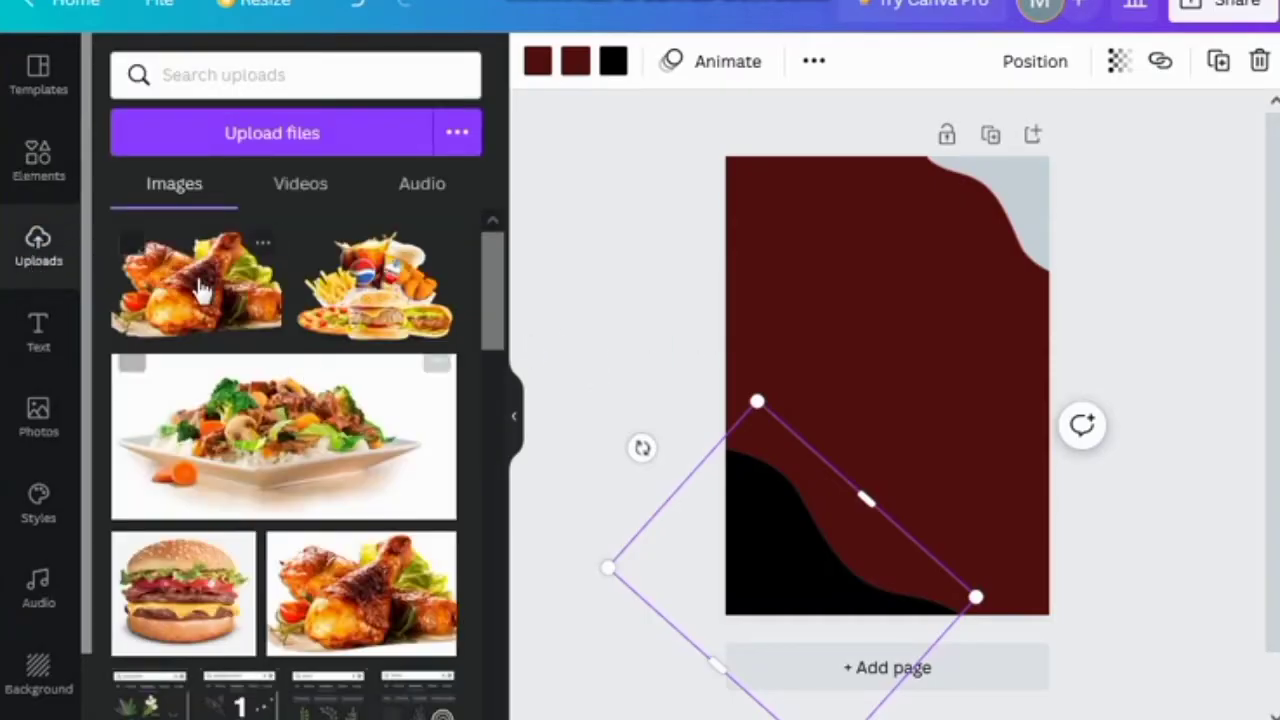
{"action": "left_click", "coordinate": [200, 287]}
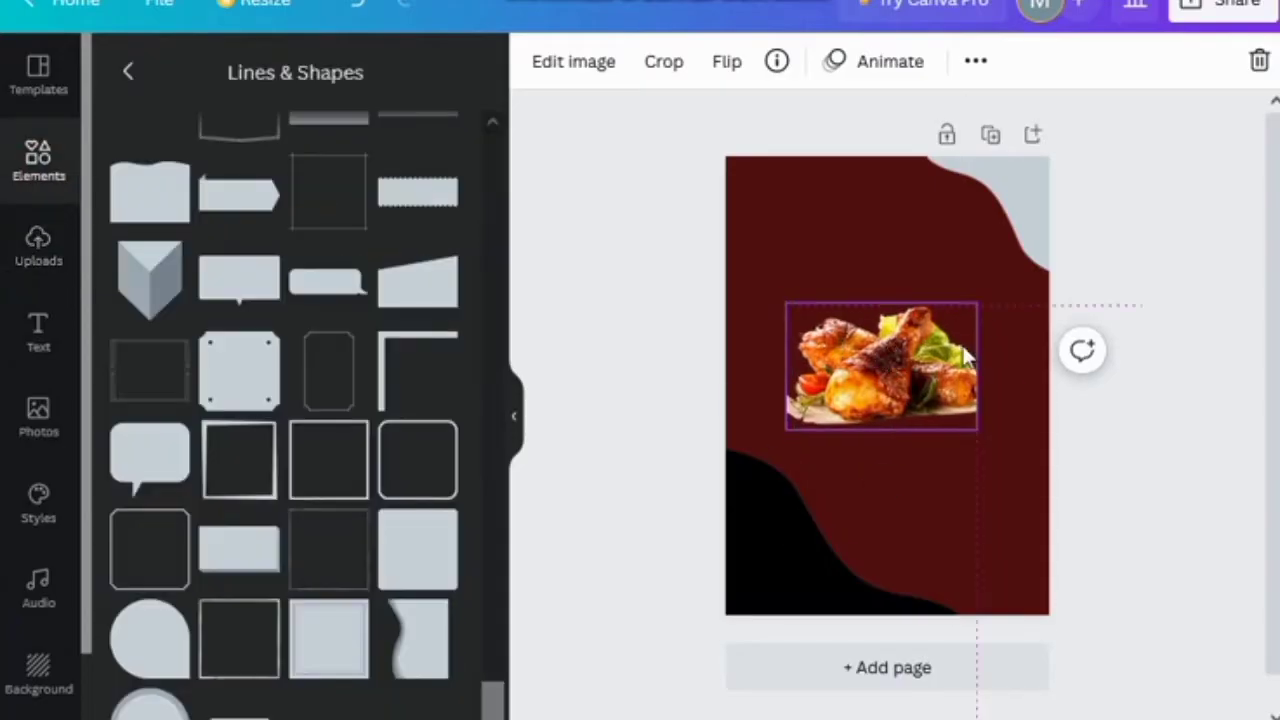
{"action": "left_click_drag", "start_coordinate": [977, 303], "coordinate": [1029, 271]}
{"action": "left_click_drag", "start_coordinate": [789, 271], "coordinate": [747, 261]}
Add a heading reading "Restaurant" and place it at the page's top-left, above the chicken image
{"action": "left_click", "coordinate": [39, 340]}
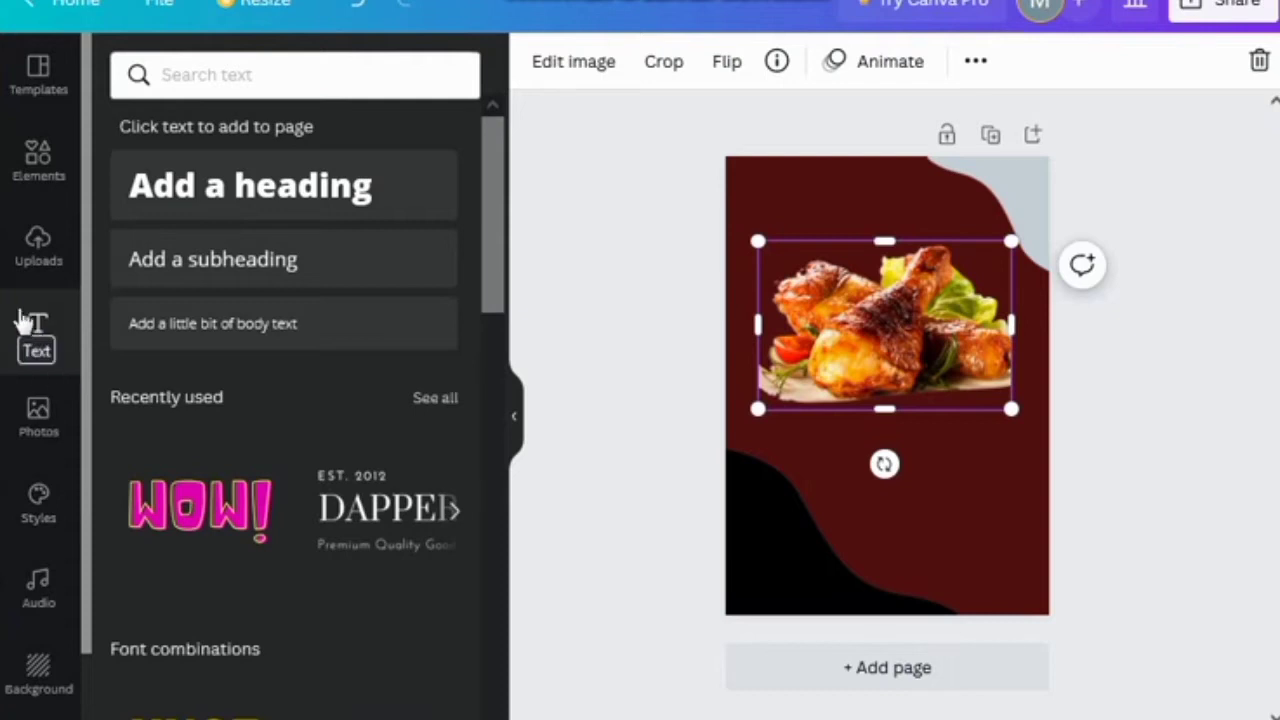
{"action": "left_click", "coordinate": [237, 206]}
{"action": "key", "text": "BackSpace"}
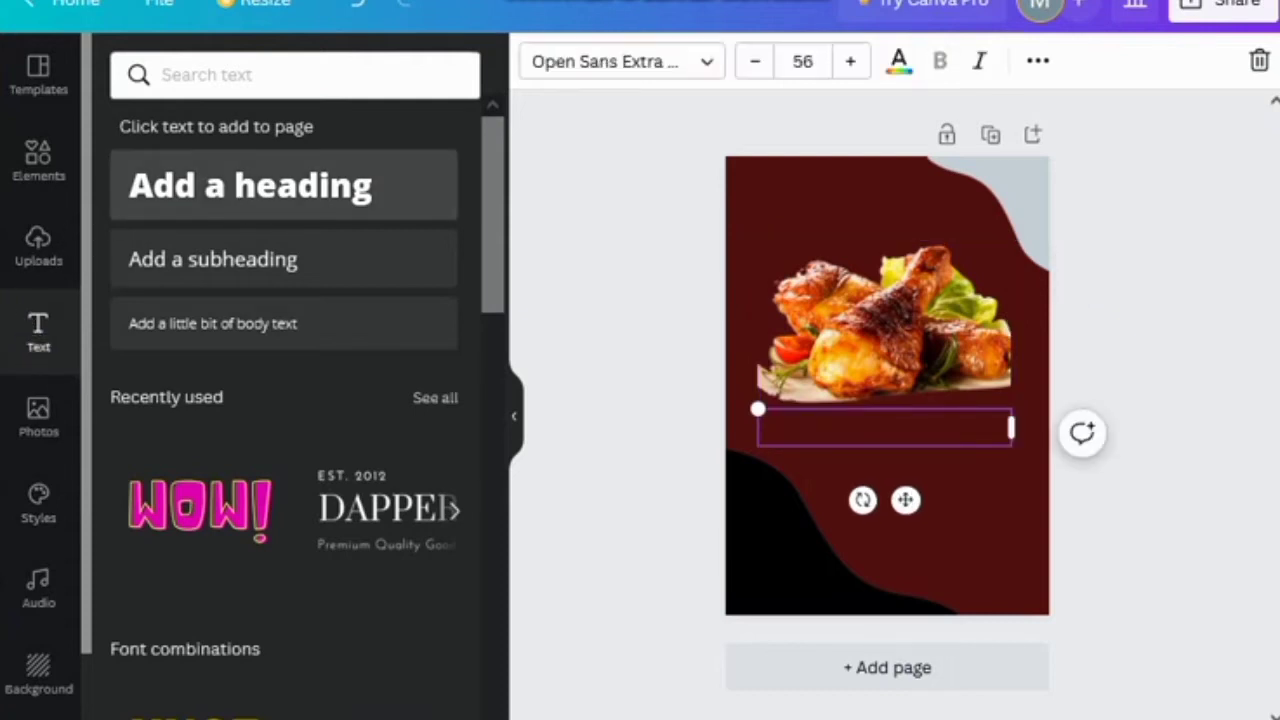
{"action": "type", "text": "Restau"}
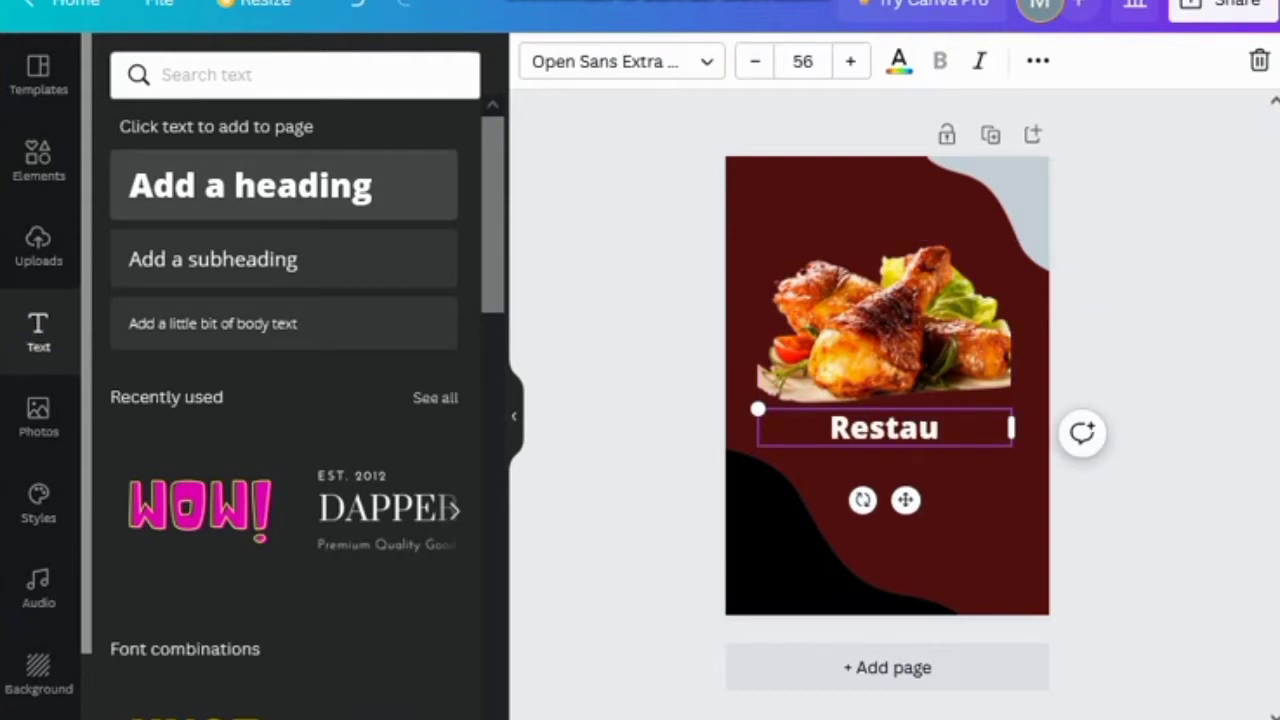
{"action": "type", "text": "rant"}
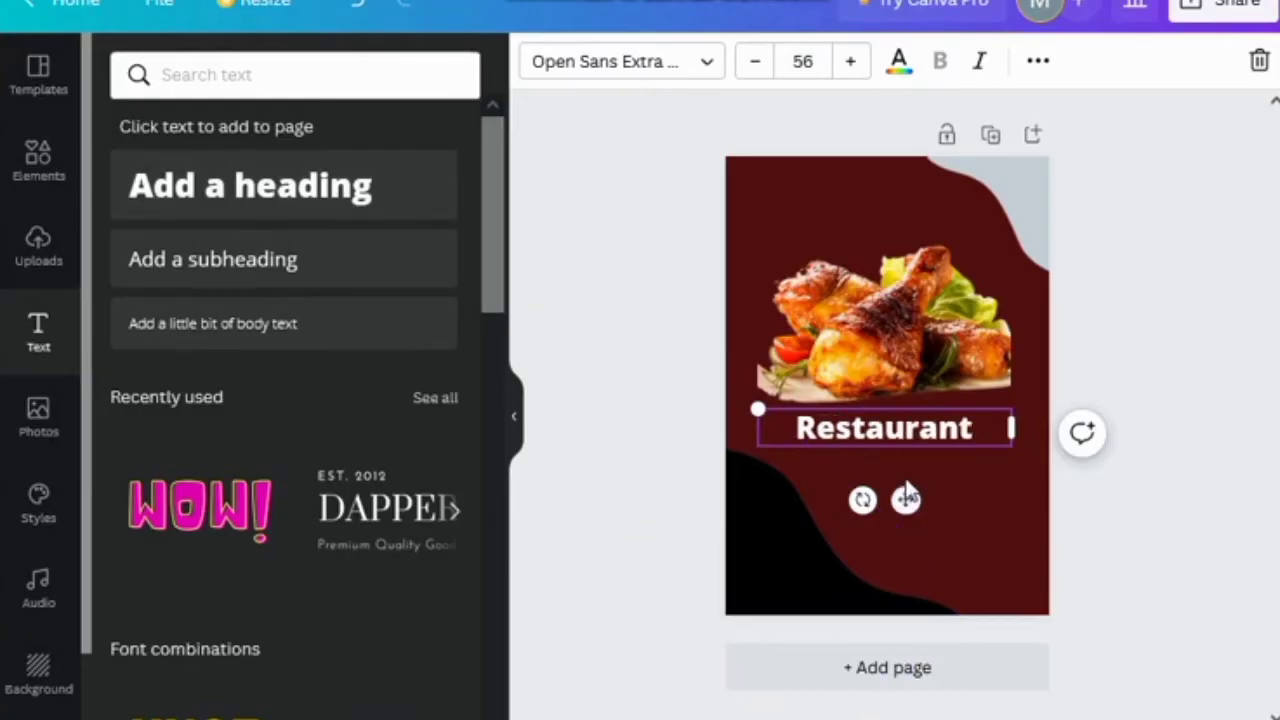
{"action": "left_click_drag", "start_coordinate": [906, 497], "coordinate": [846, 258]}
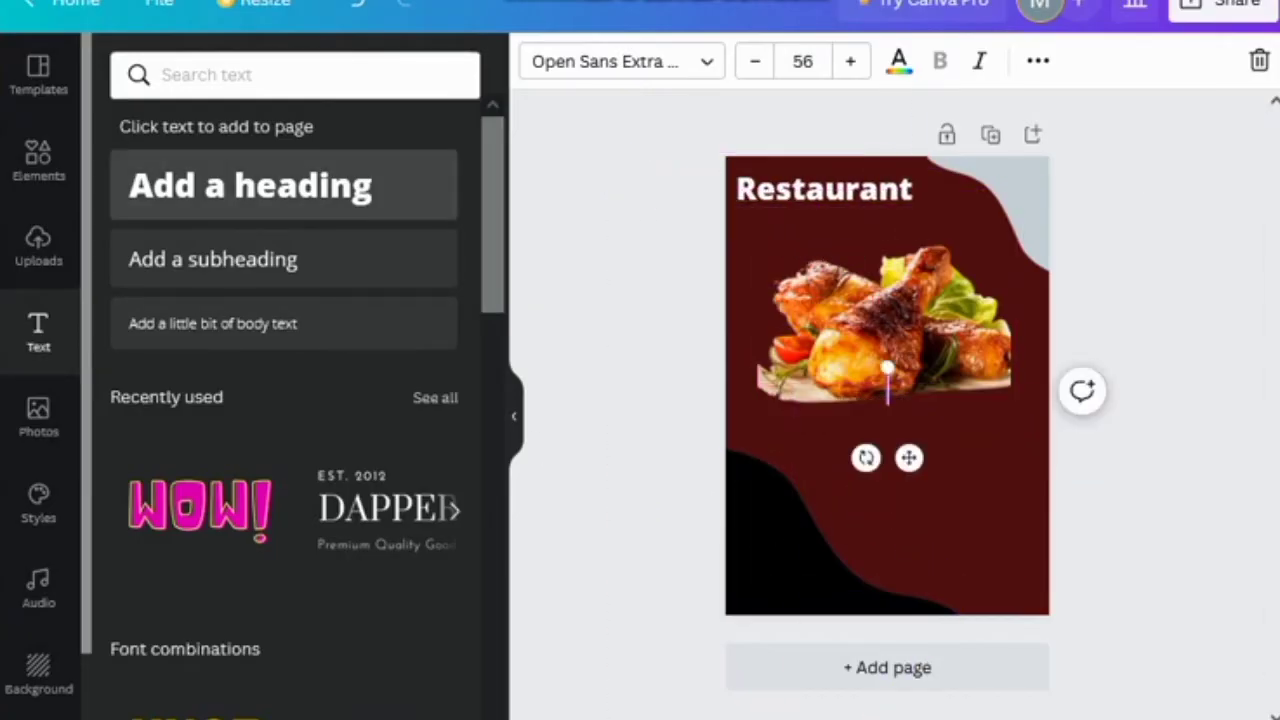
Add a heading reading "Food", enlarge it to about size 140, and place it directly under "Restaurant"
{"action": "left_click", "coordinate": [230, 207]}
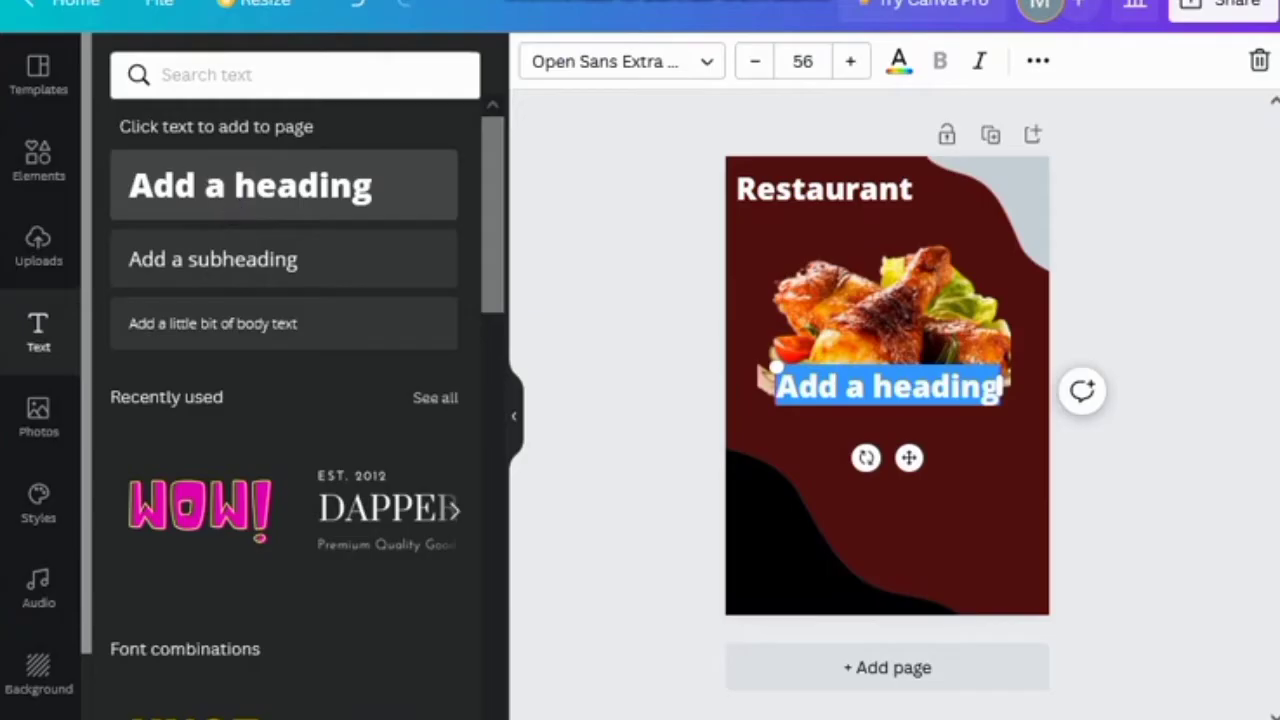
{"action": "key", "text": "BackSpace"}
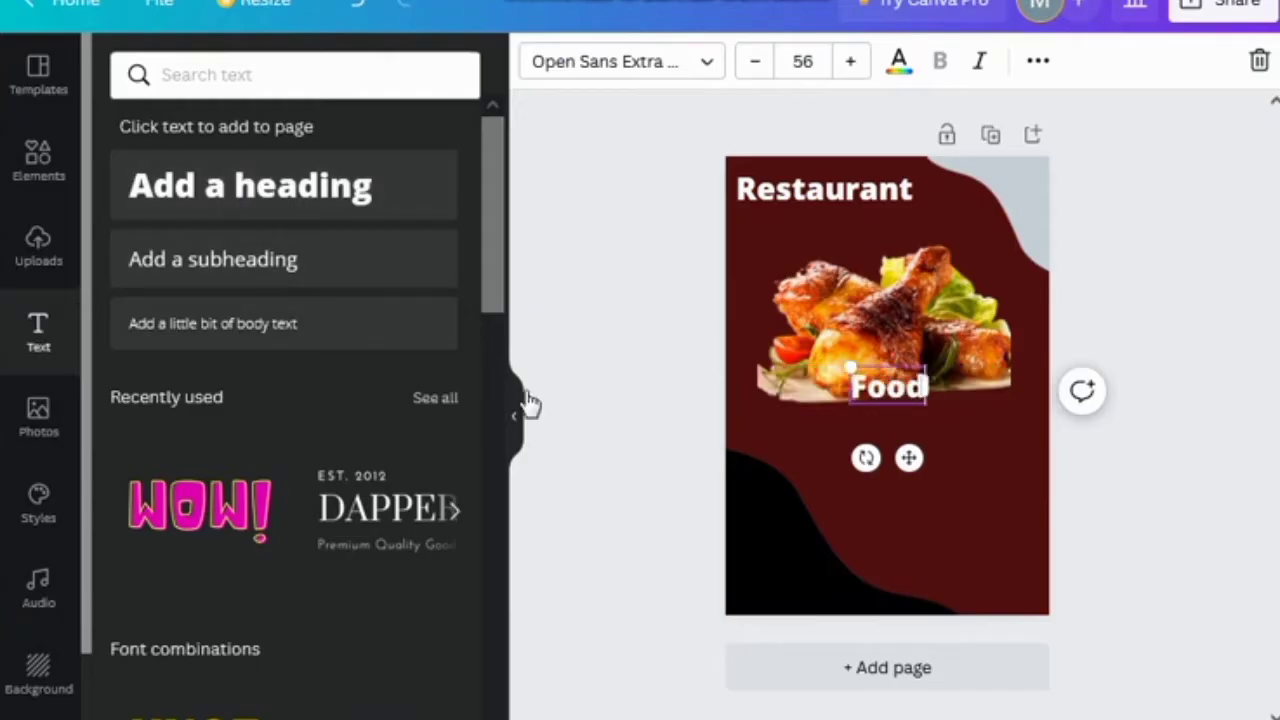
{"action": "left_click_drag", "start_coordinate": [849, 369], "coordinate": [762, 318]}
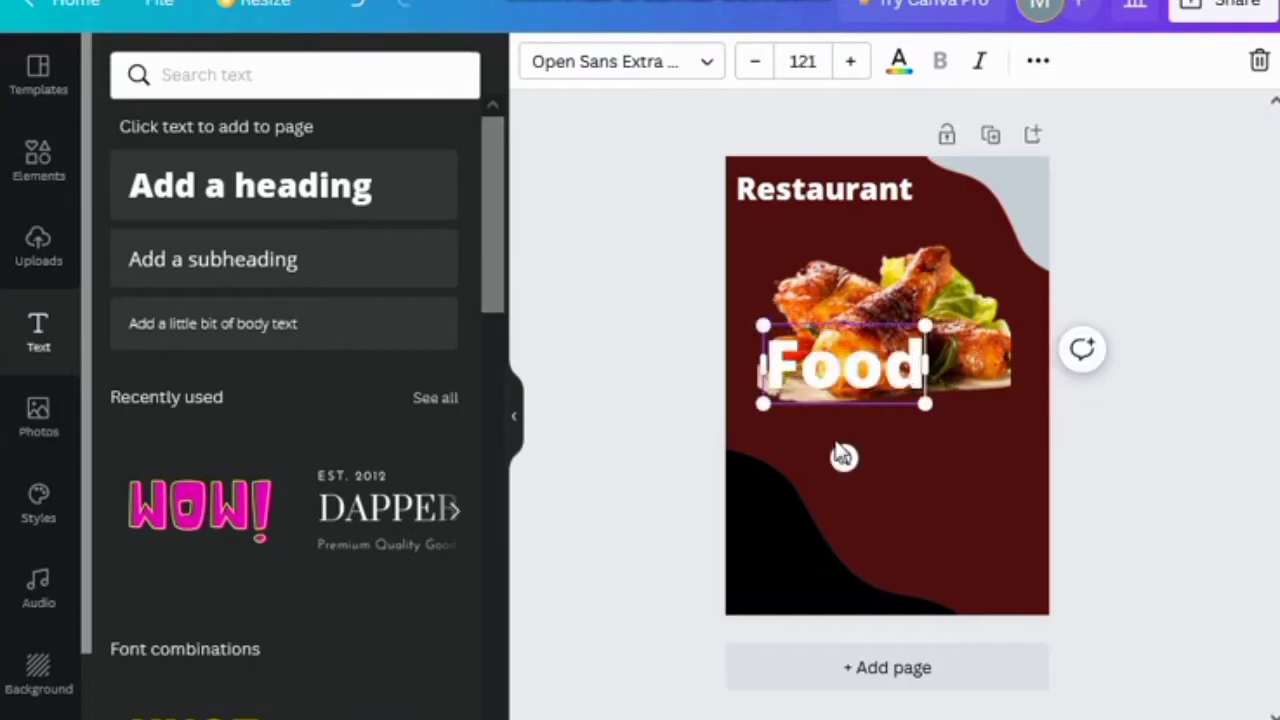
{"action": "left_click", "coordinate": [905, 452]}
{"action": "left_click_drag", "start_coordinate": [828, 366], "coordinate": [826, 229]}
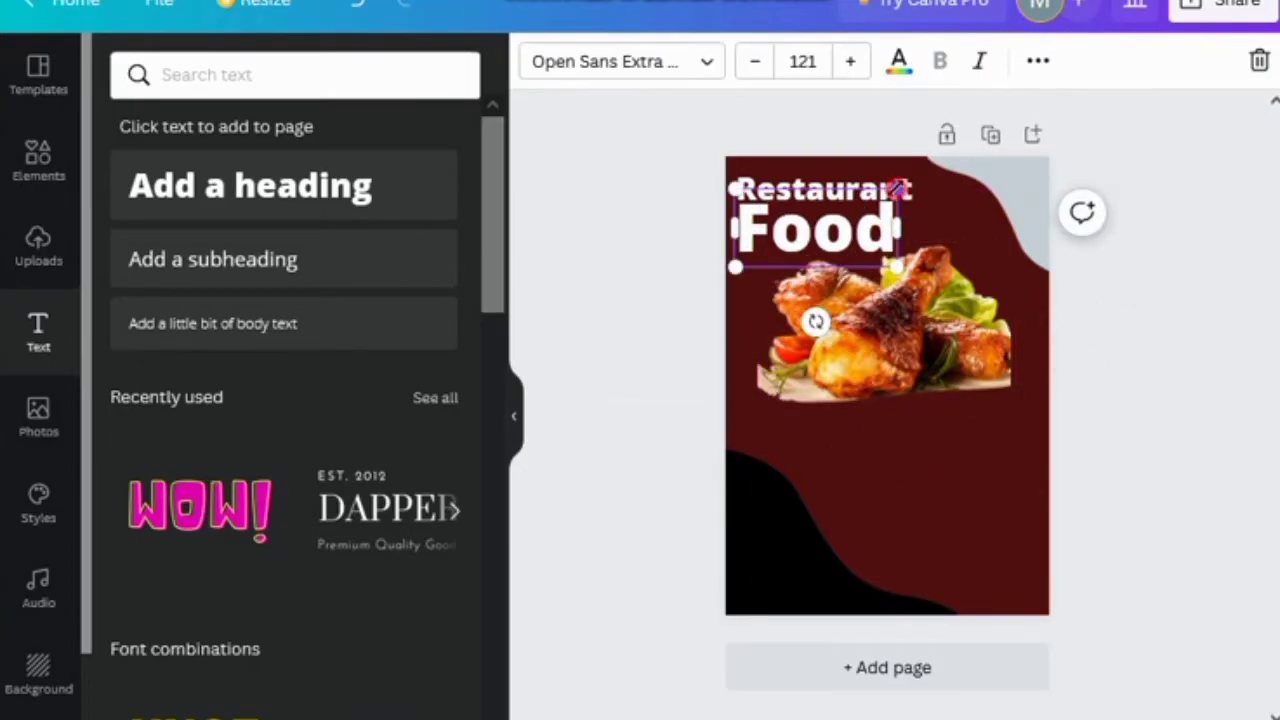
{"action": "left_click_drag", "start_coordinate": [896, 189], "coordinate": [924, 179]}
{"action": "left_click_drag", "start_coordinate": [815, 221], "coordinate": [810, 231]}
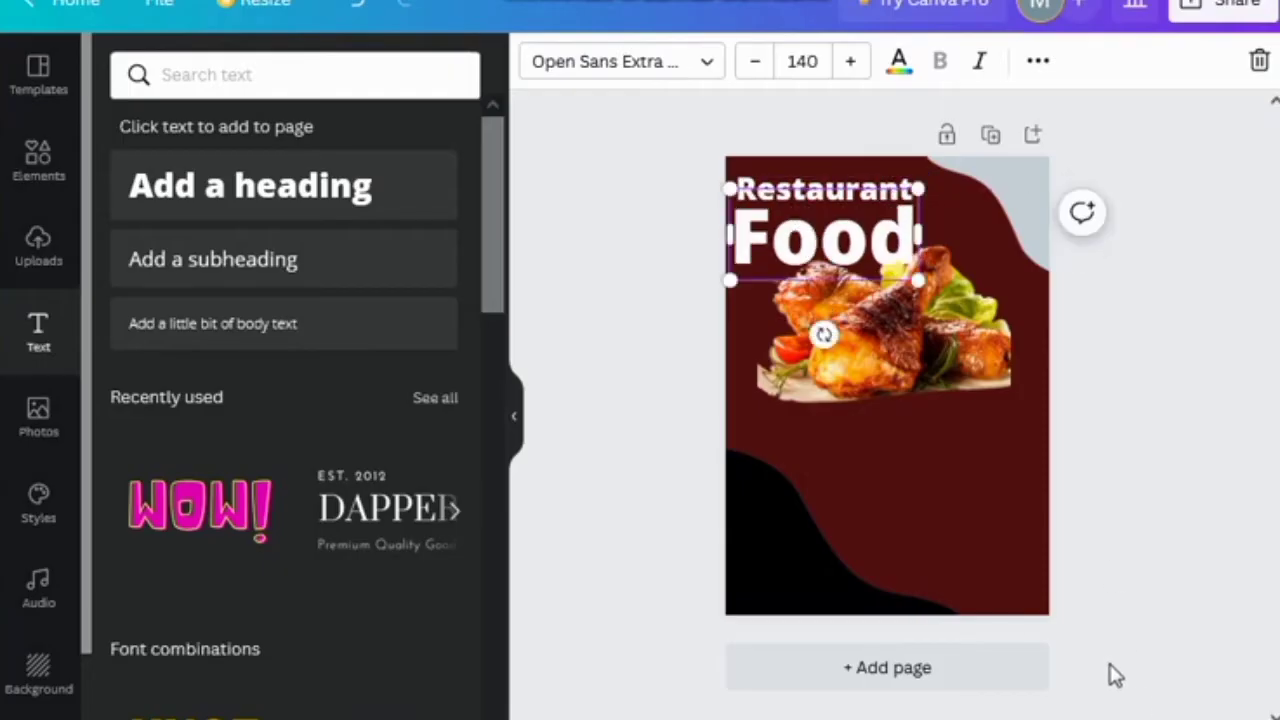
Send the "Food" heading backward so that it sits behind the chicken image
{"action": "left_click", "coordinate": [1036, 63]}
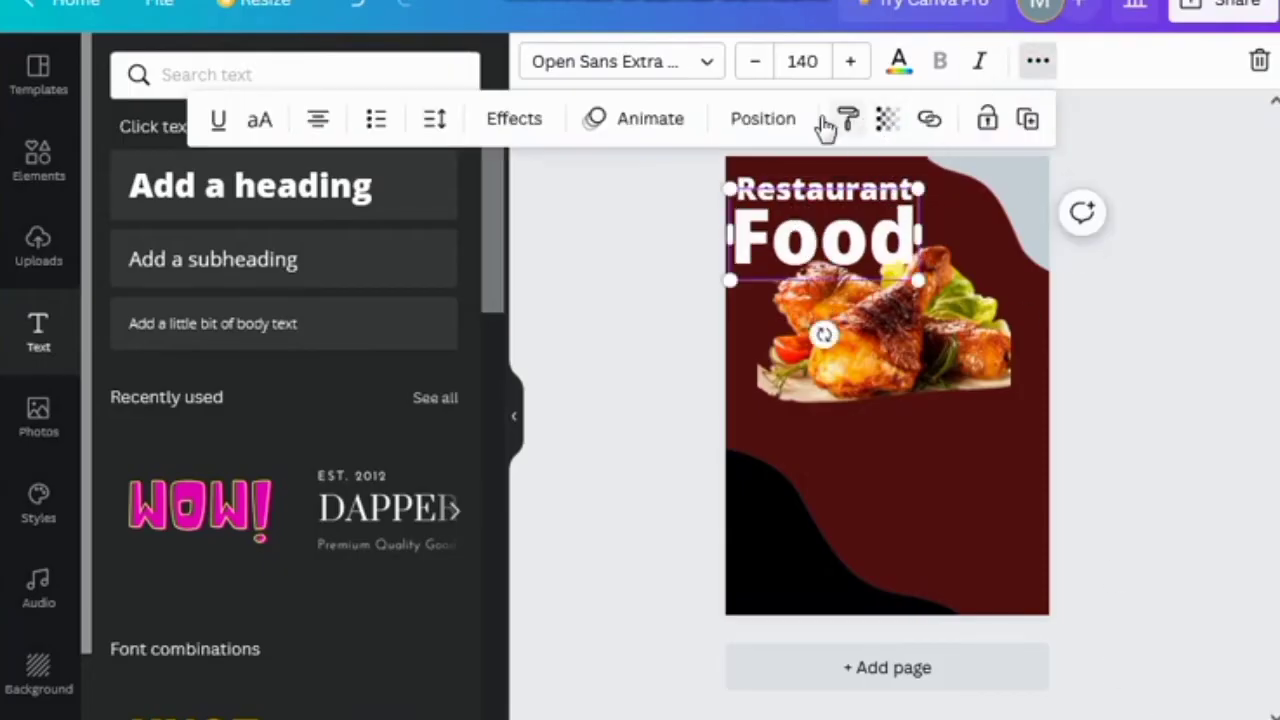
{"action": "left_click", "coordinate": [763, 118]}
{"action": "left_click", "coordinate": [700, 192]}
{"action": "left_click", "coordinate": [696, 200]}
{"action": "left_click", "coordinate": [1048, 530]}
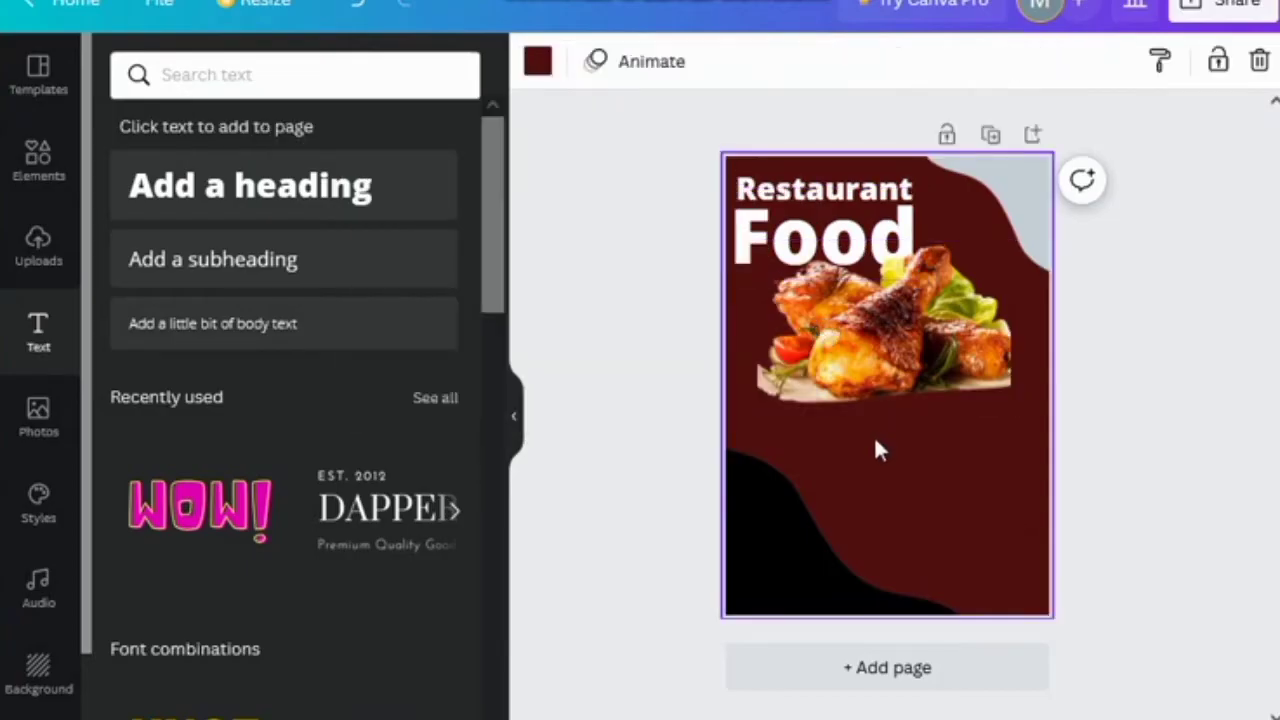
Change the font of the "Restaurant" heading to Open Sauce
{"action": "left_click", "coordinate": [850, 197]}
{"action": "left_click", "coordinate": [696, 66]}
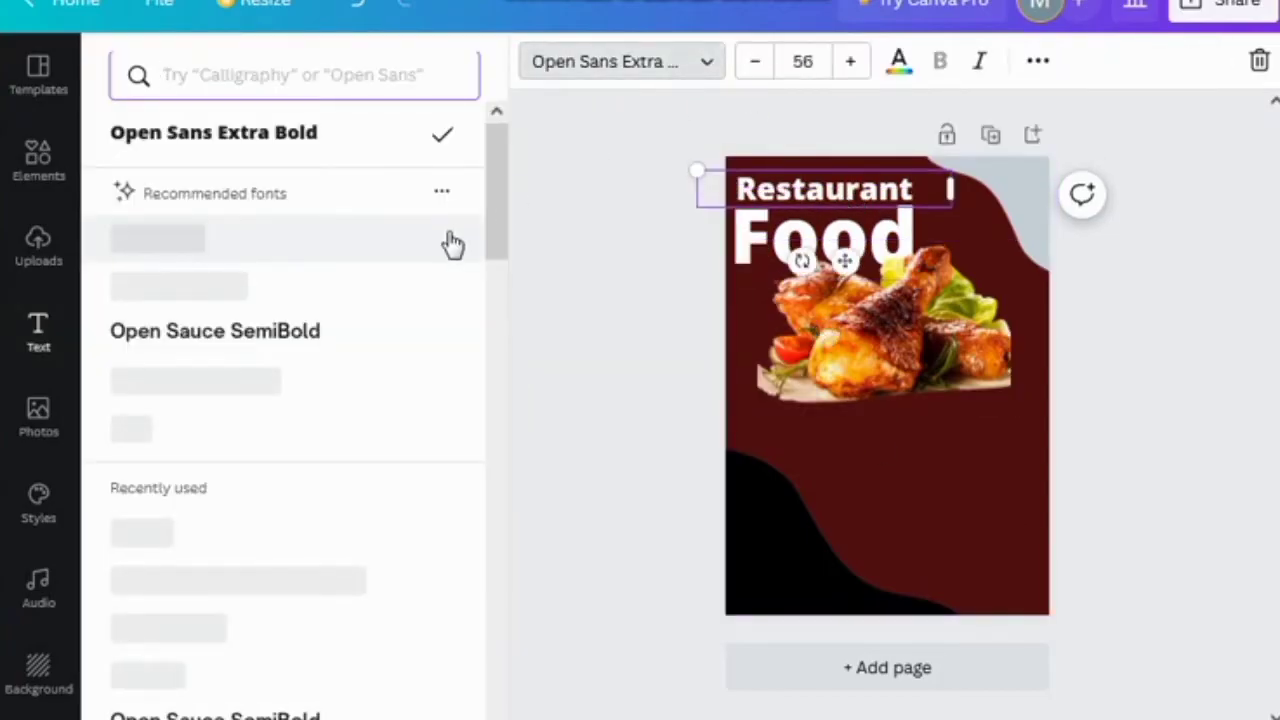
{"action": "left_click", "coordinate": [196, 336]}
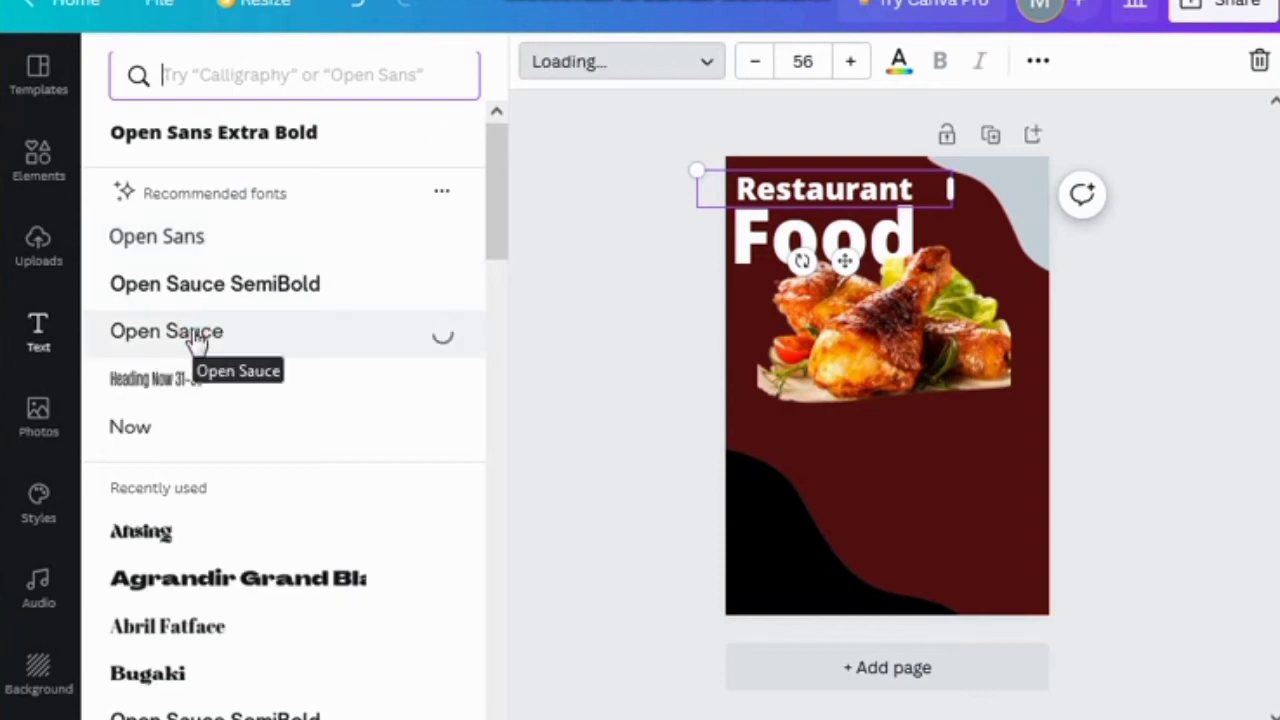
{"action": "key", "text": "Escape"}
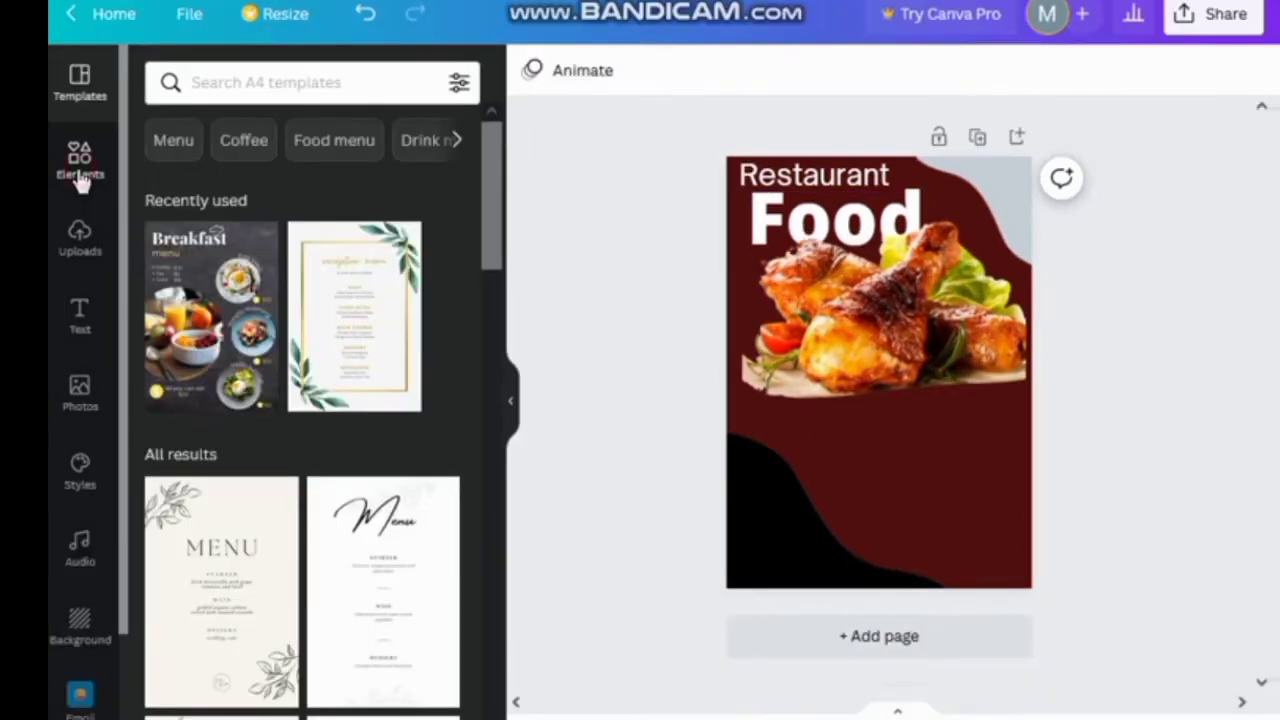
Find frames among the elements, add a circular one, shrink it, and centre it at the chicken image's lower edge
{"action": "left_click", "coordinate": [40, 170]}
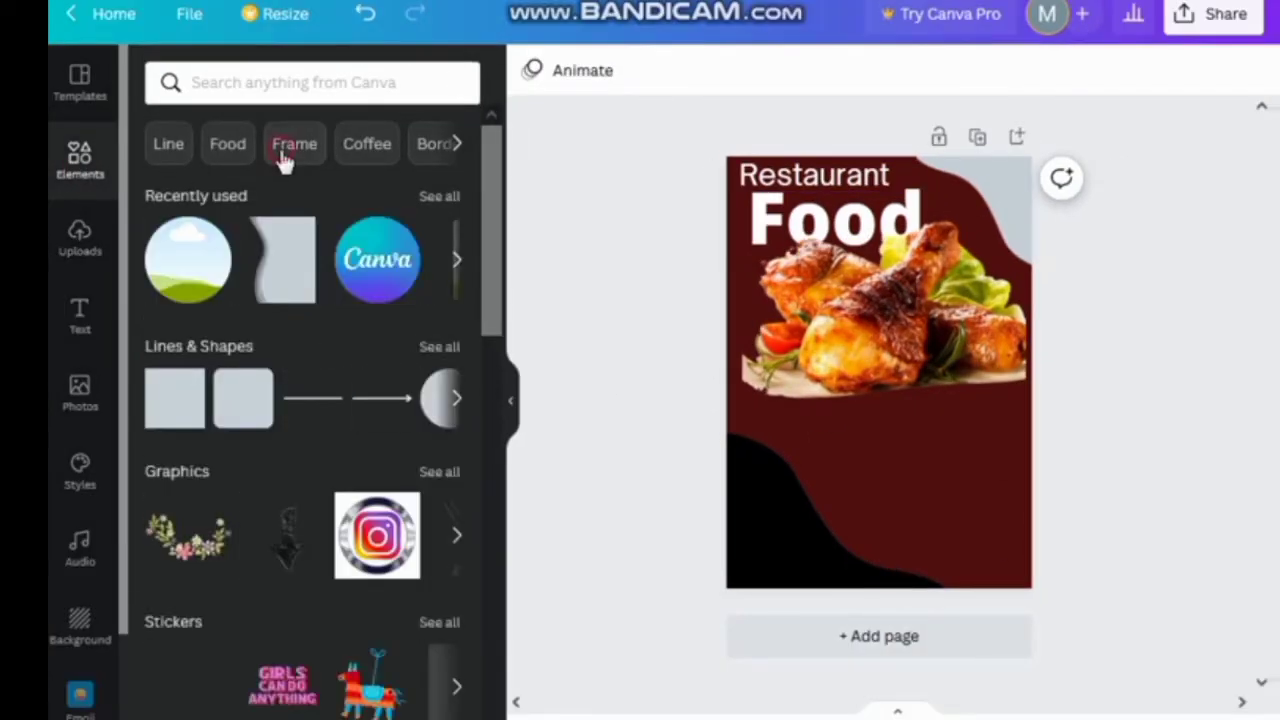
{"action": "left_click", "coordinate": [278, 150]}
{"action": "left_click", "coordinate": [184, 285]}
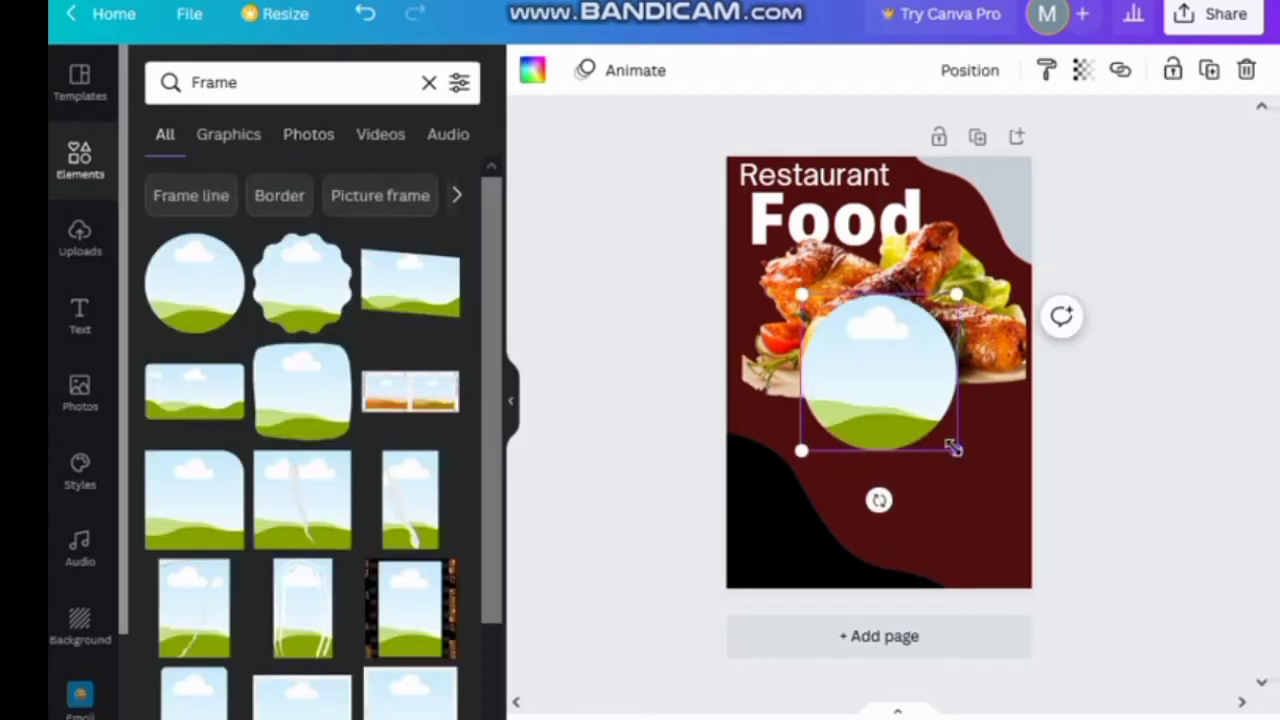
{"action": "left_click_drag", "start_coordinate": [953, 449], "coordinate": [921, 420]}
{"action": "left_click_drag", "start_coordinate": [870, 378], "coordinate": [878, 408]}
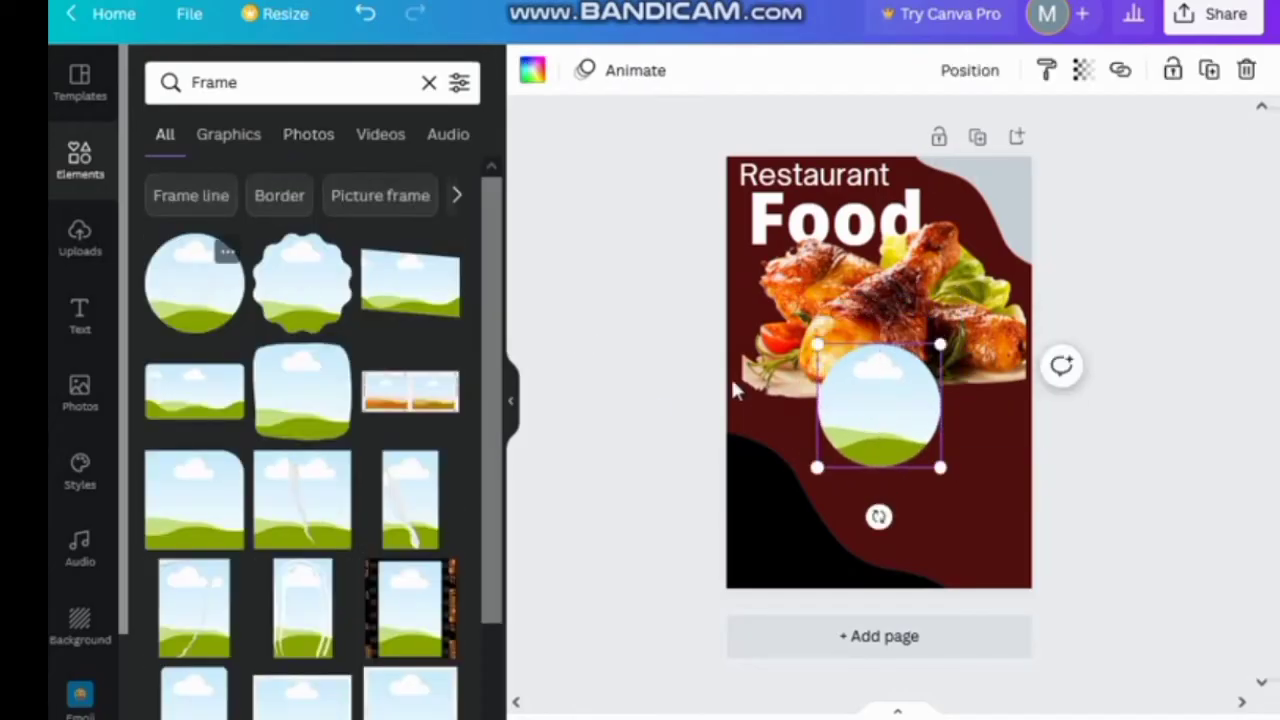
Shrink the second circular frame and place it left of the first, then add a third small one on the right
{"action": "left_click_drag", "start_coordinate": [957, 448], "coordinate": [891, 384]}
{"action": "left_click_drag", "start_coordinate": [849, 345], "coordinate": [802, 422]}
{"action": "left_click", "coordinate": [194, 284]}
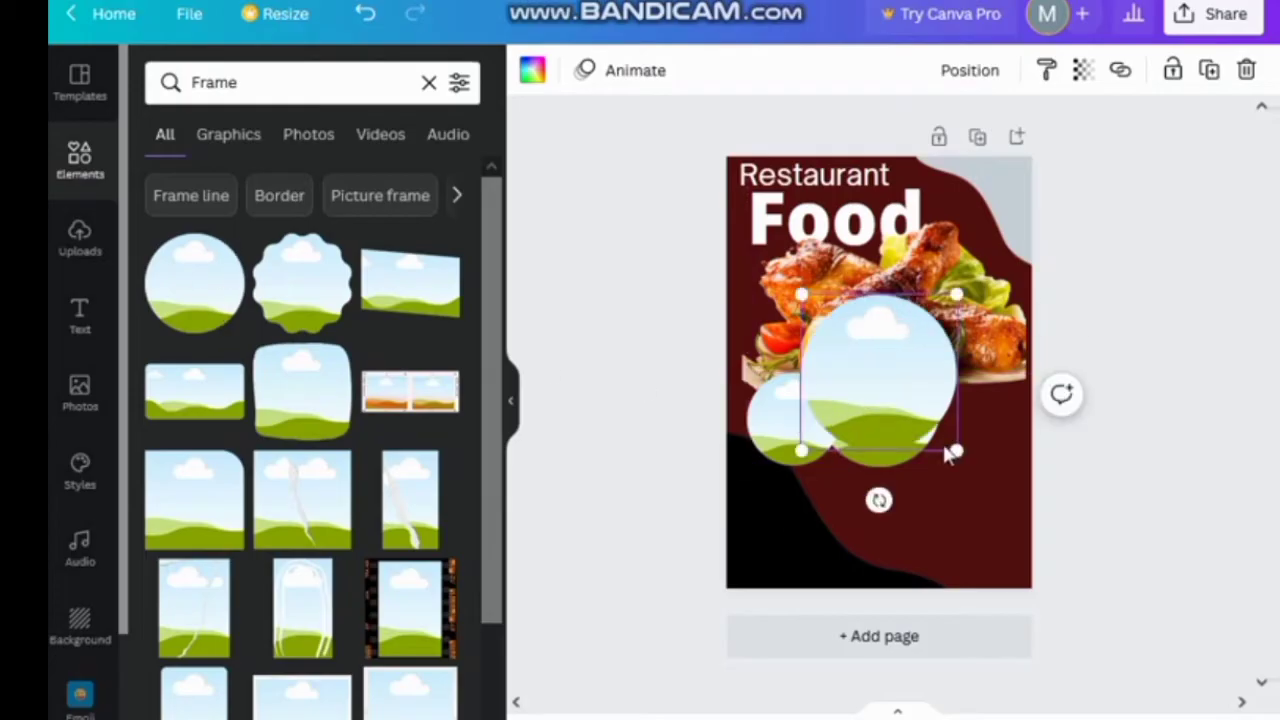
{"action": "left_click_drag", "start_coordinate": [953, 453], "coordinate": [889, 389]}
{"action": "left_click_drag", "start_coordinate": [851, 351], "coordinate": [991, 414]}
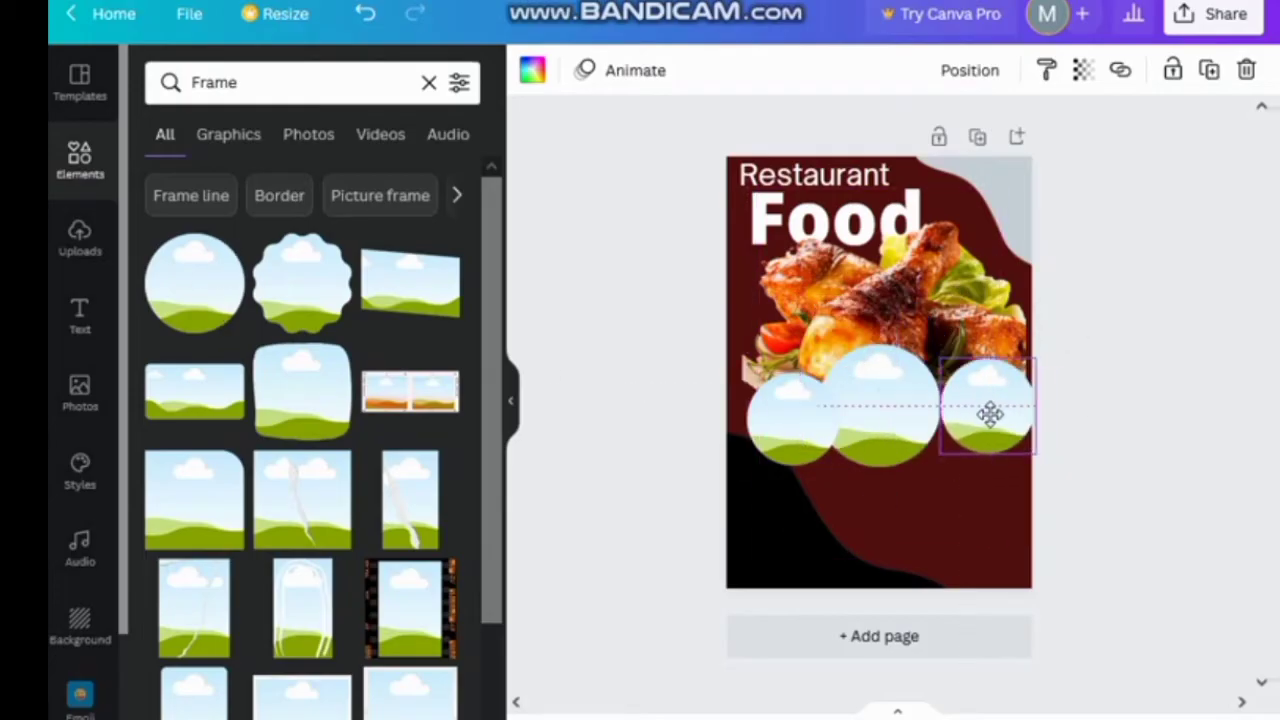
Arrange the three circular frames in a closely overlapping row and bring the large middle frame forward
{"action": "left_click_drag", "start_coordinate": [800, 410], "coordinate": [809, 403]}
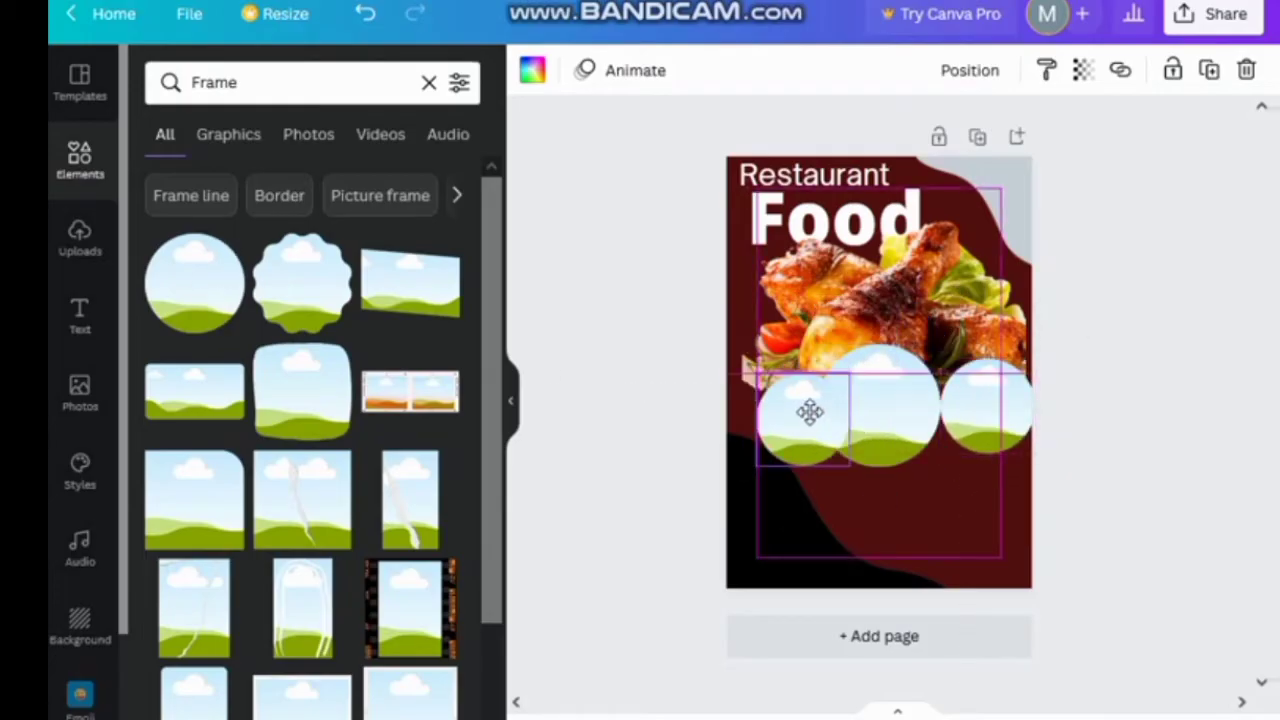
{"action": "left_click", "coordinate": [980, 410]}
{"action": "left_click_drag", "start_coordinate": [980, 425], "coordinate": [957, 420]}
{"action": "left_click", "coordinate": [877, 409]}
{"action": "mouse_move", "coordinate": [877, 409]}
{"action": "left_mouse_down"}
{"action": "mouse_move", "coordinate": [866, 403]}
{"action": "mouse_move", "coordinate": [888, 415]}
{"action": "left_mouse_up"}
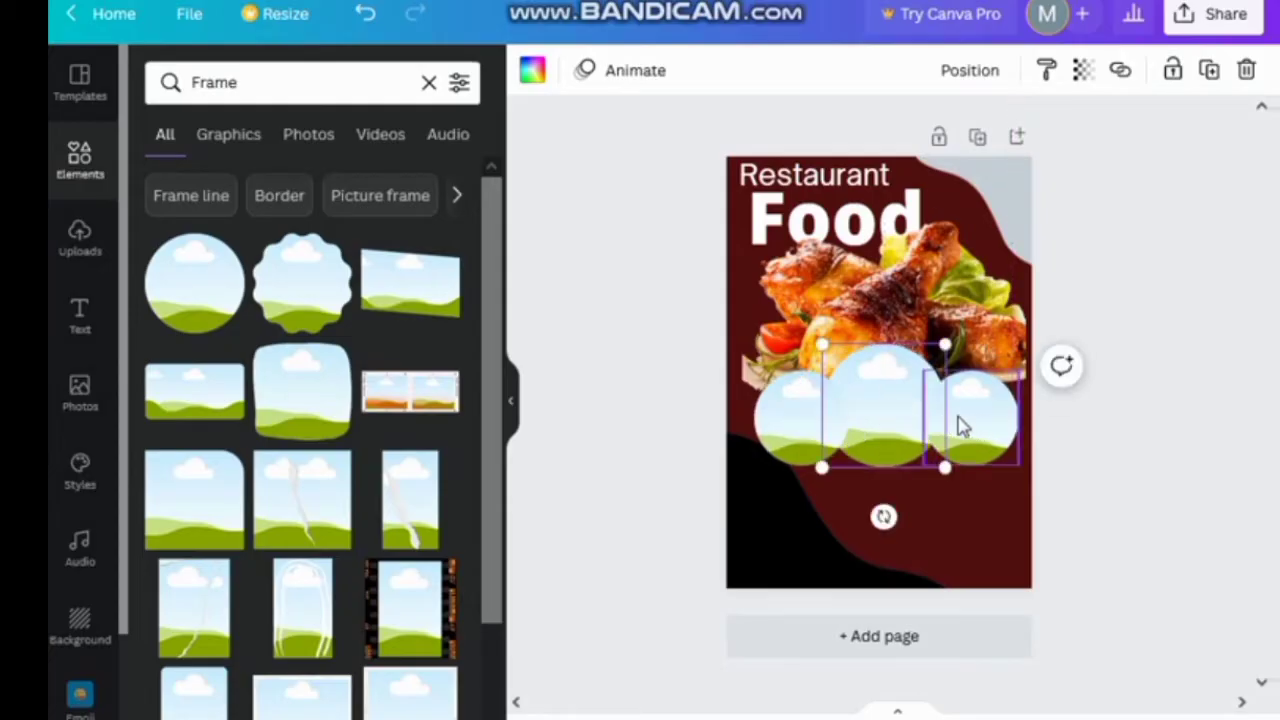
{"action": "left_click", "coordinate": [969, 70]}
{"action": "left_click", "coordinate": [690, 147]}
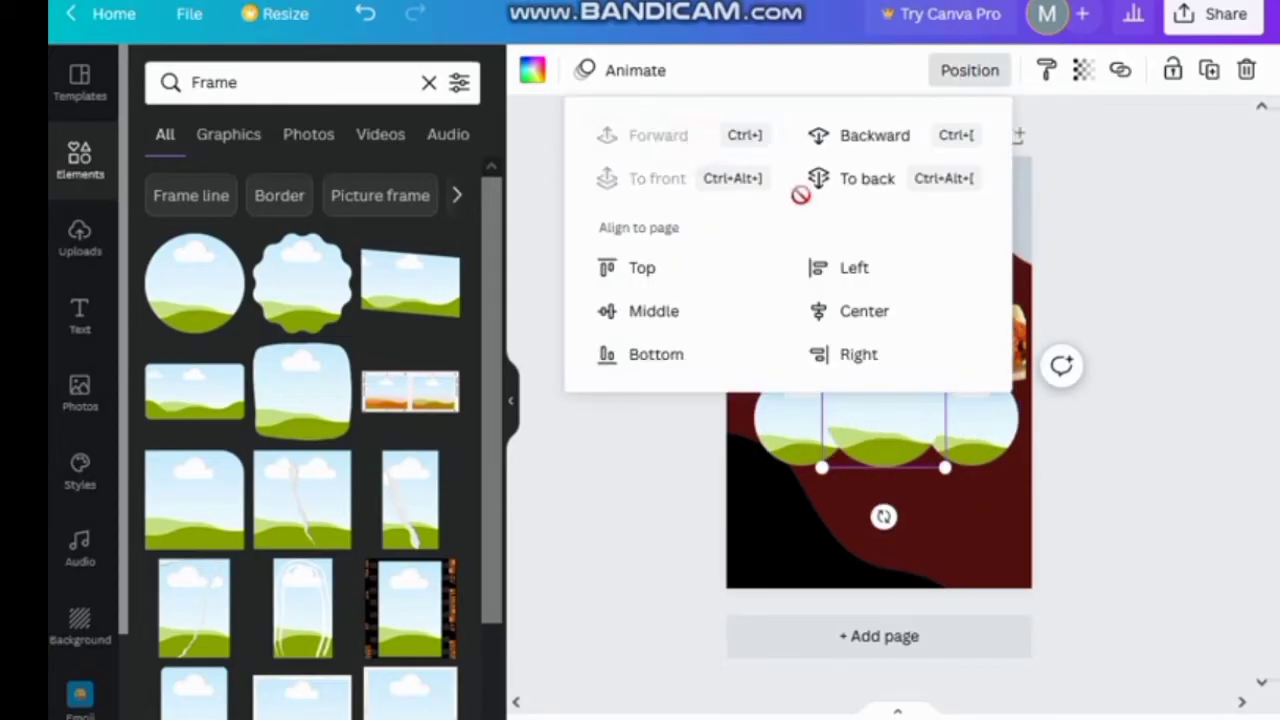
{"action": "left_click", "coordinate": [948, 484]}
Fill the middle frame with the fast-food combo image, the left one with the burger, and the right one with the rice dish
{"action": "left_click", "coordinate": [101, 258]}
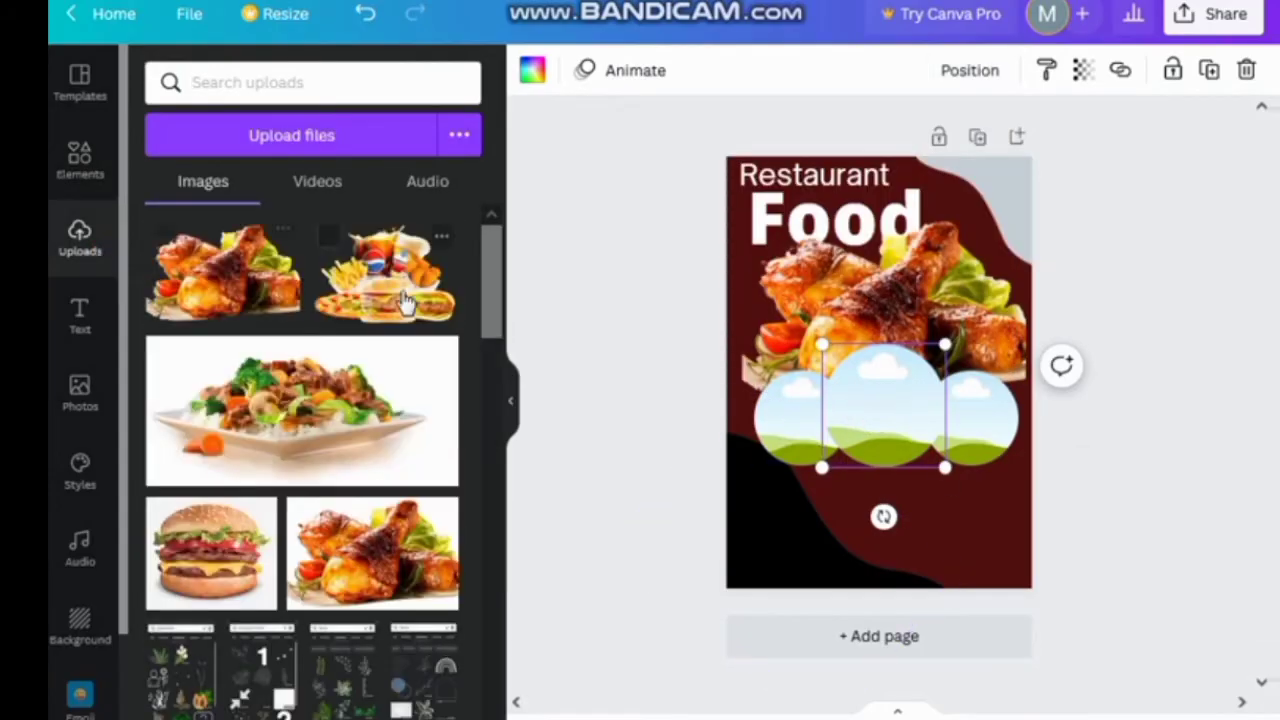
{"action": "left_click", "coordinate": [407, 302]}
{"action": "left_click_drag", "start_coordinate": [966, 318], "coordinate": [885, 410]}
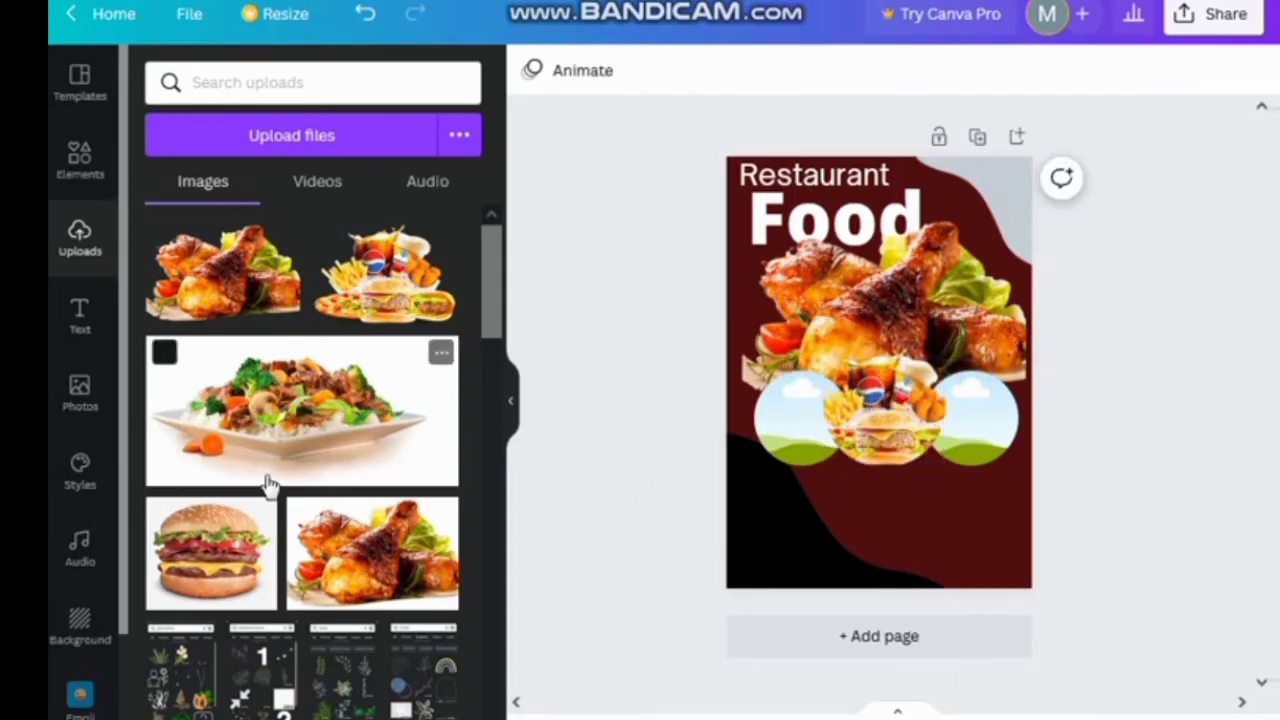
{"action": "left_click", "coordinate": [230, 547]}
{"action": "left_click_drag", "start_coordinate": [966, 449], "coordinate": [919, 404]}
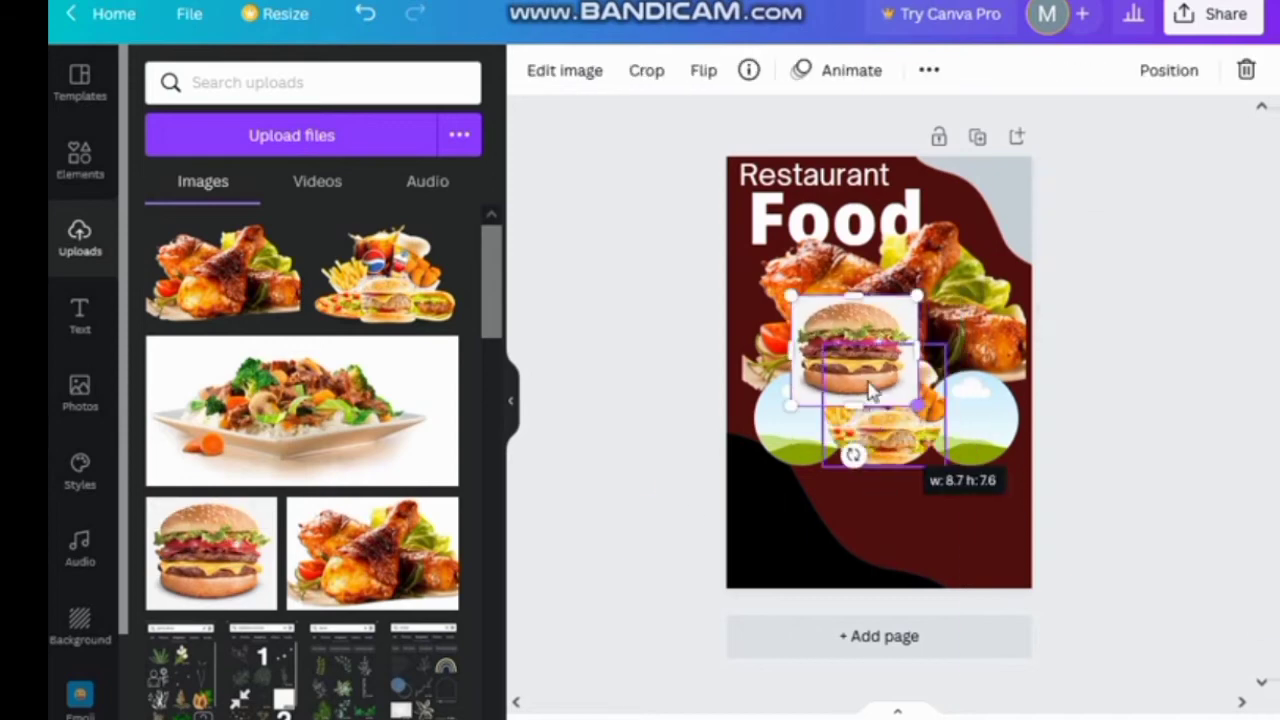
{"action": "left_click_drag", "start_coordinate": [856, 345], "coordinate": [805, 395]}
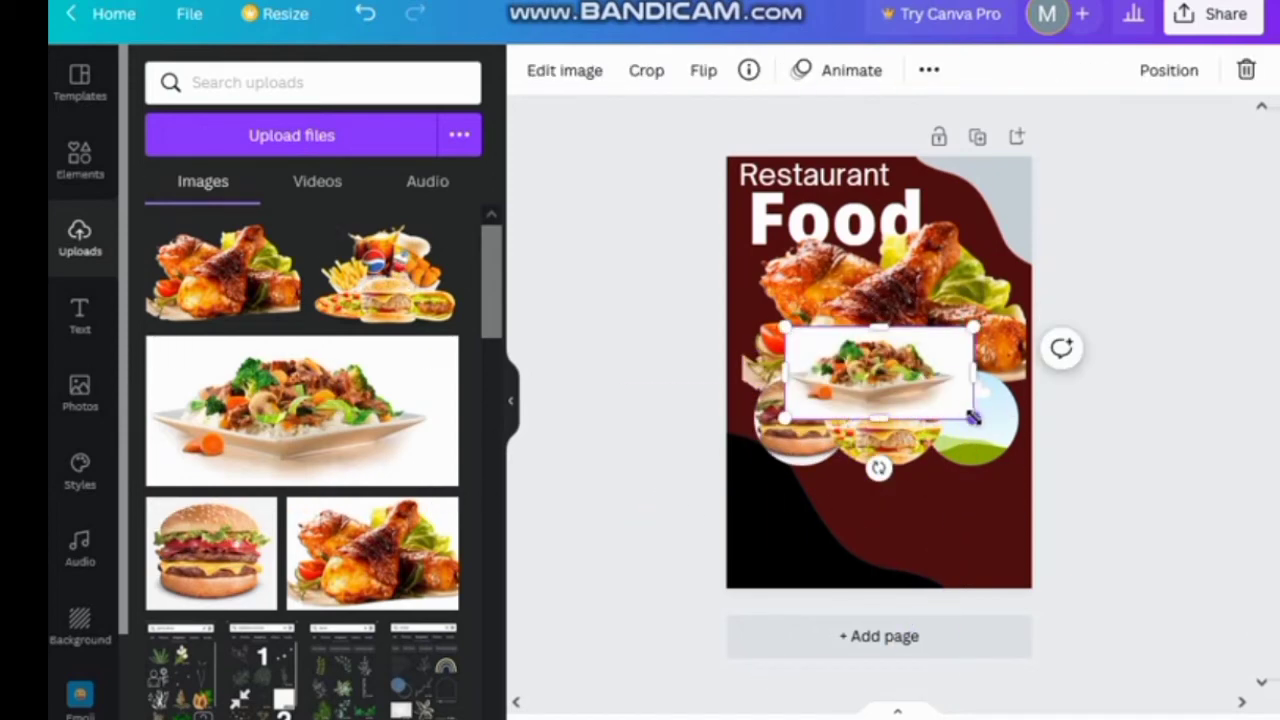
{"action": "left_click_drag", "start_coordinate": [974, 418], "coordinate": [997, 434]}
Add a circle outline shape, colour it black, and resize it to fit around the middle photo
{"action": "left_click", "coordinate": [80, 160]}
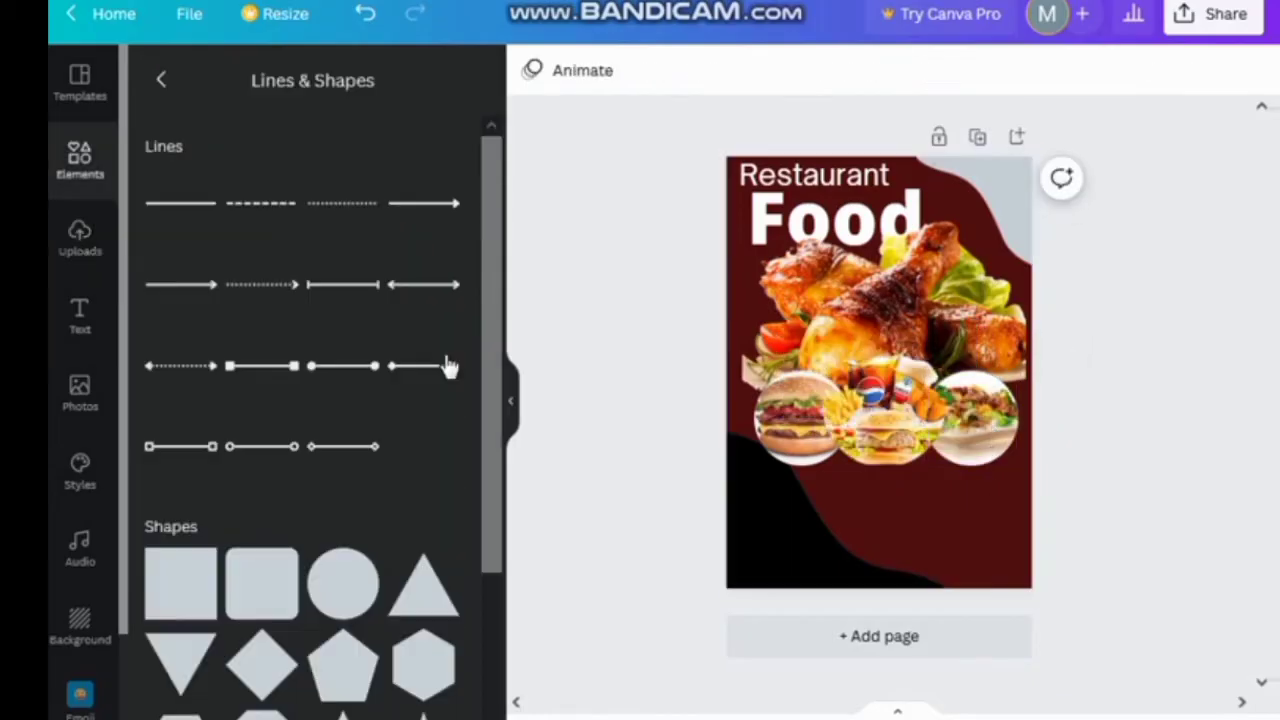
{"action": "scroll", "coordinate": [371, 559], "scroll_direction": "down", "scroll_amount": 10}
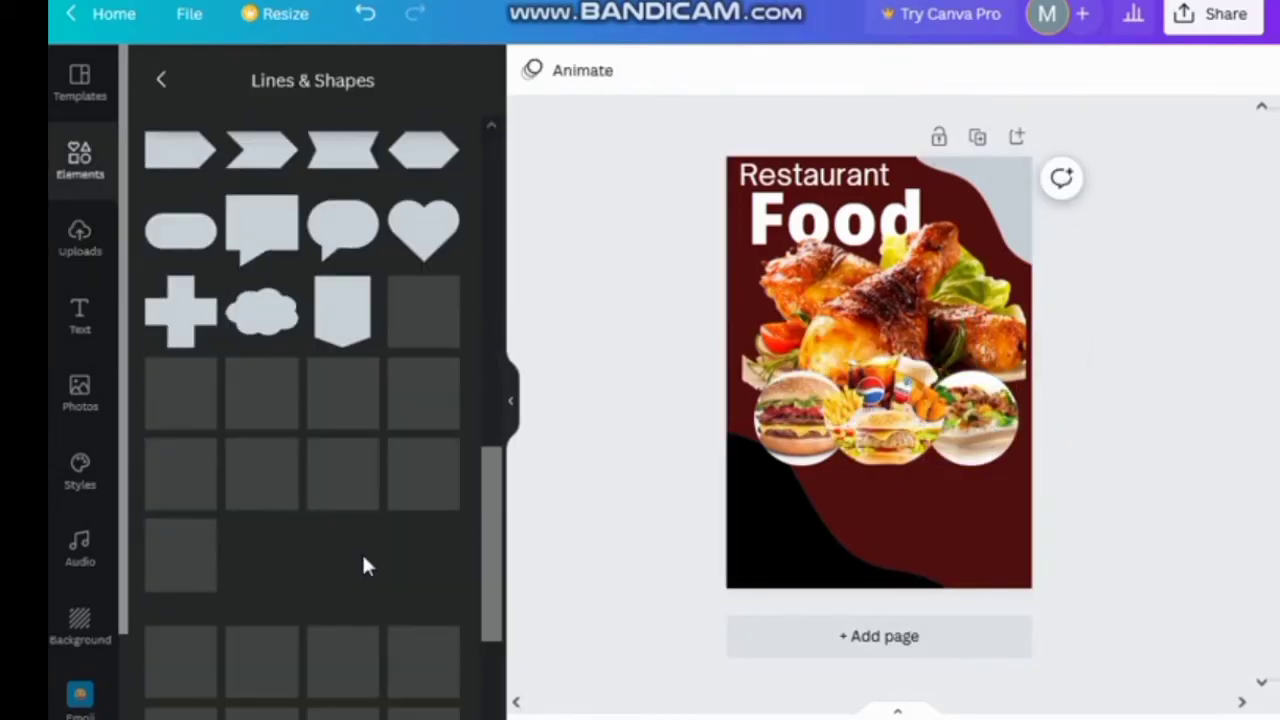
{"action": "scroll", "coordinate": [355, 570], "scroll_direction": "down", "scroll_amount": 3}
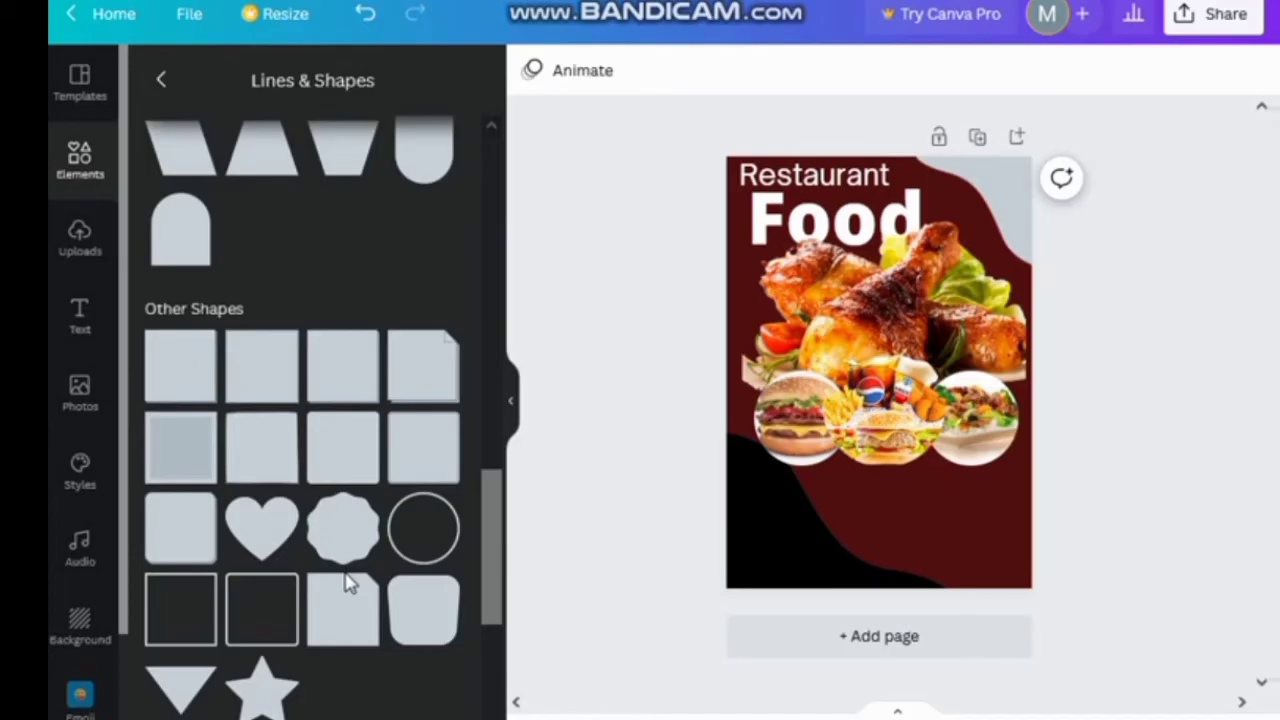
{"action": "left_click", "coordinate": [417, 530]}
{"action": "left_click_drag", "start_coordinate": [962, 458], "coordinate": [932, 428]}
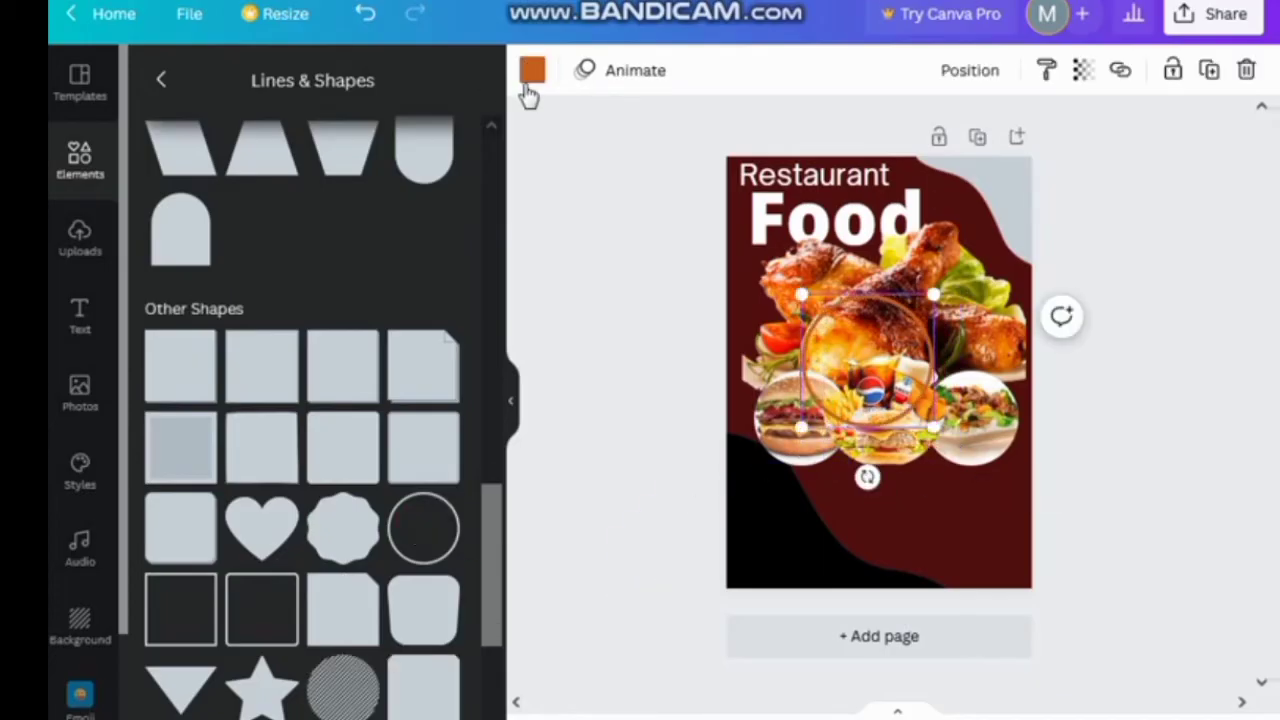
{"action": "left_click", "coordinate": [531, 72]}
{"action": "left_click", "coordinate": [222, 181]}
{"action": "left_click_drag", "start_coordinate": [867, 362], "coordinate": [887, 405]}
{"action": "left_click_drag", "start_coordinate": [952, 474], "coordinate": [943, 466]}
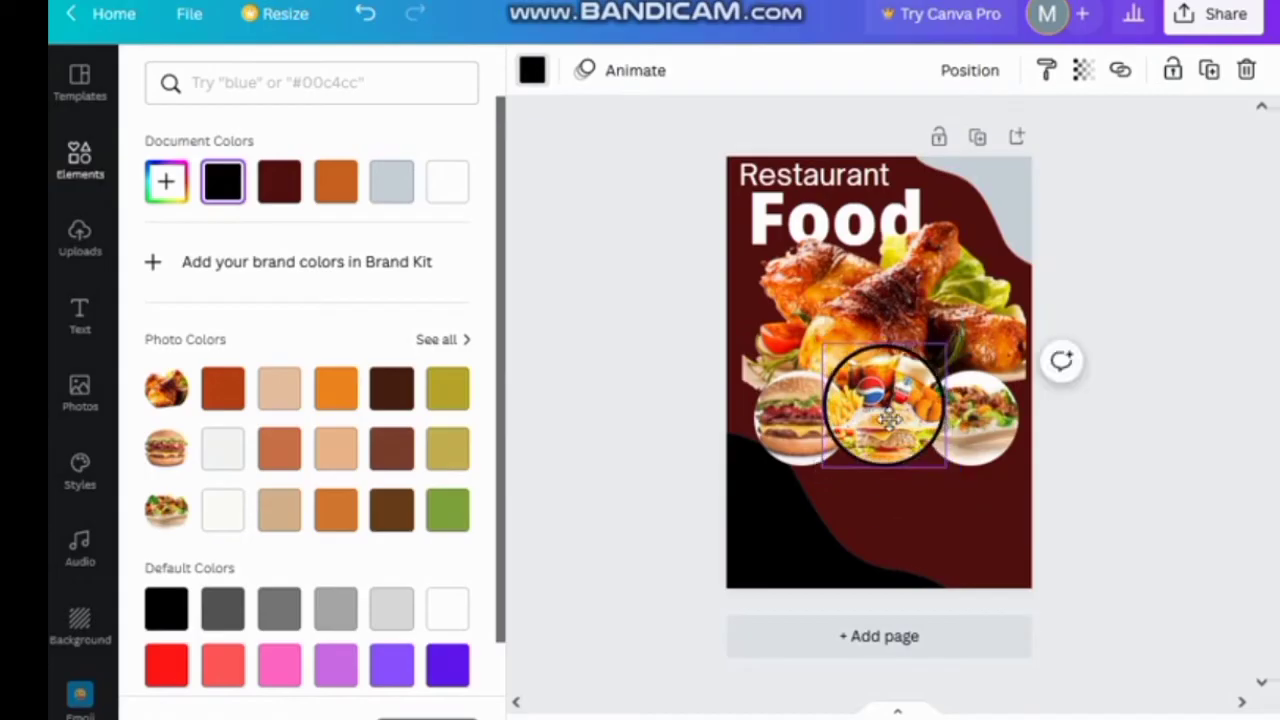
{"action": "left_click_drag", "start_coordinate": [888, 406], "coordinate": [892, 412]}
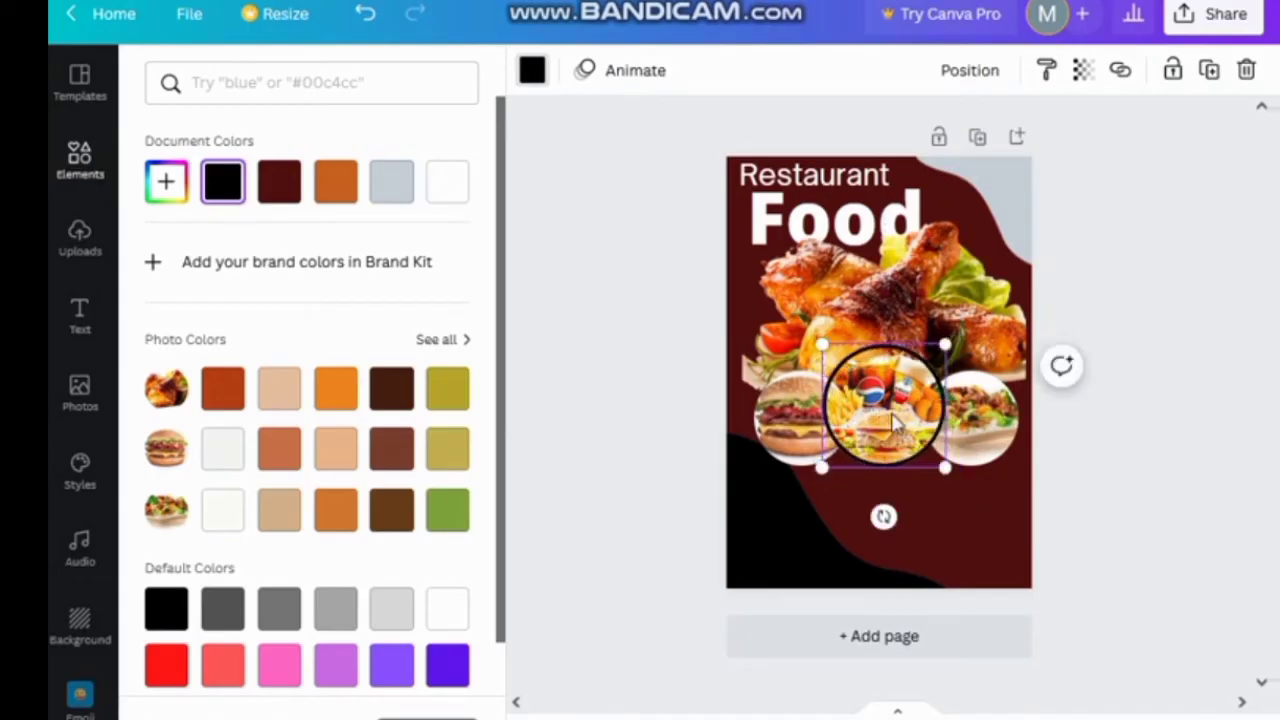
Change the outline around the middle photo to white
{"action": "left_click", "coordinate": [531, 70]}
{"action": "left_click", "coordinate": [543, 120]}
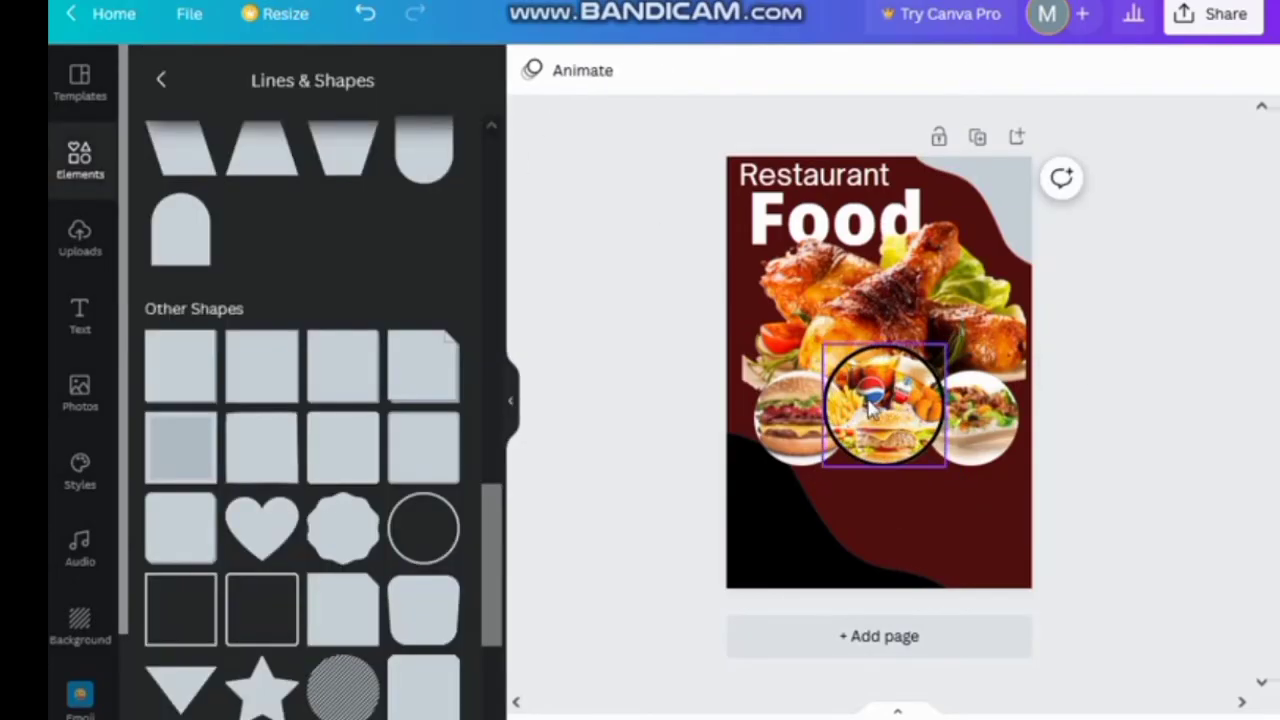
{"action": "left_click", "coordinate": [840, 381]}
{"action": "left_click", "coordinate": [531, 72]}
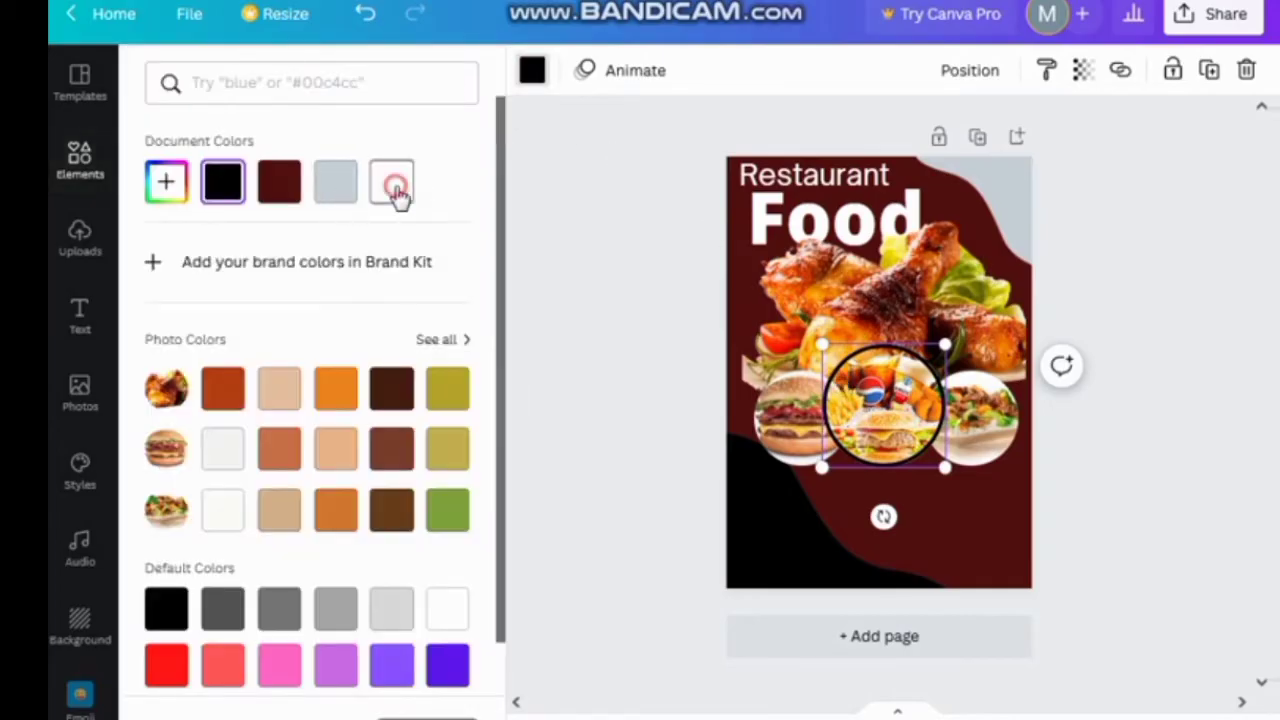
{"action": "left_click", "coordinate": [394, 186]}
{"action": "left_click", "coordinate": [632, 430]}
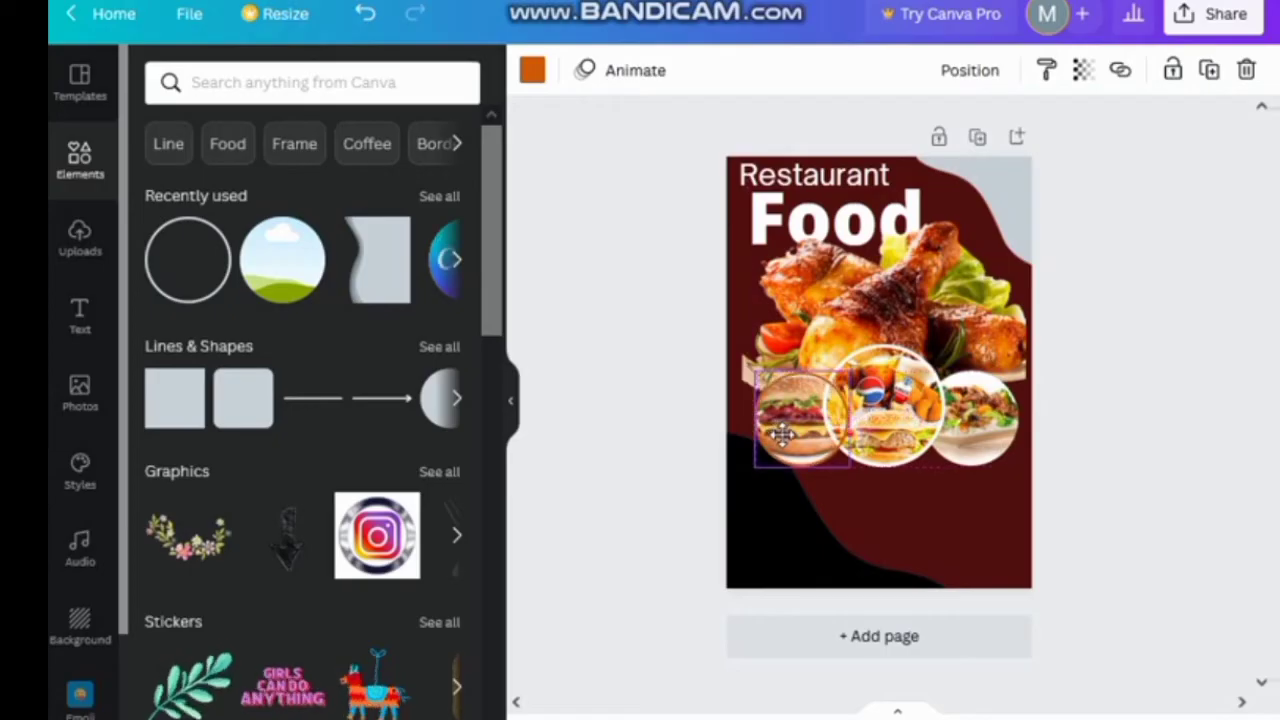
Colour the circle outline around the burger photo white
{"action": "left_click", "coordinate": [777, 432]}
{"action": "left_click", "coordinate": [532, 72]}
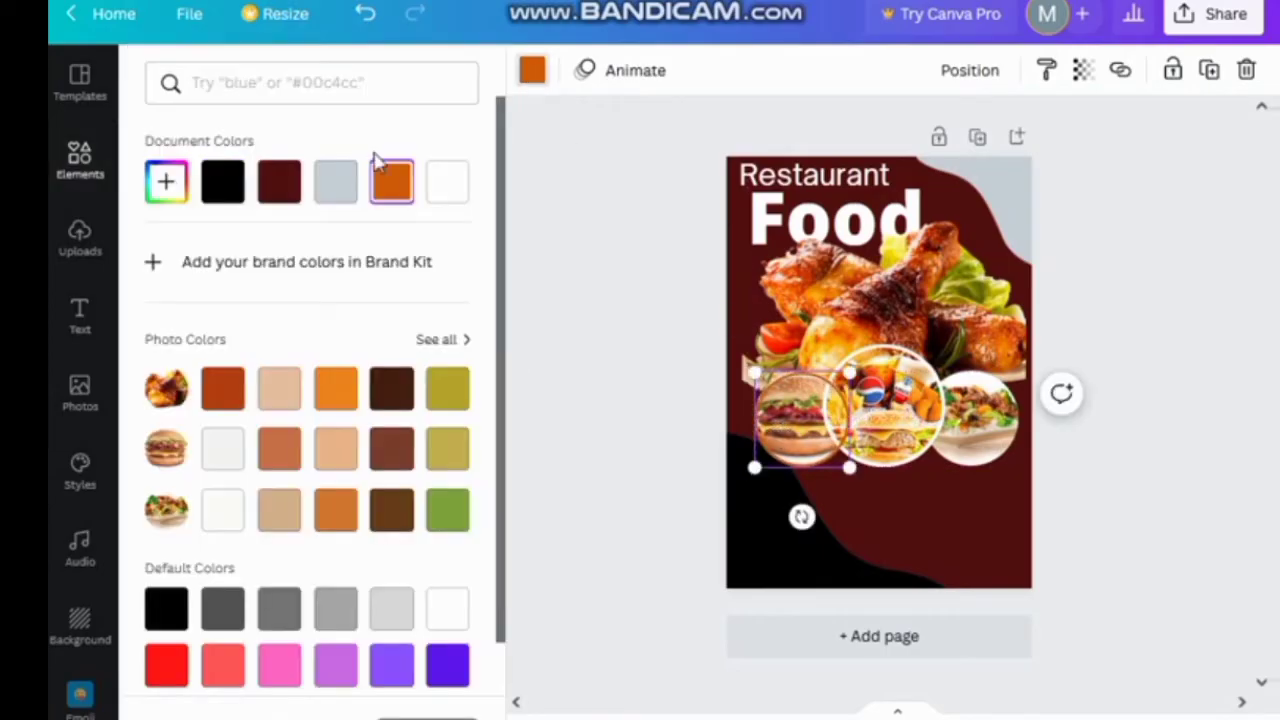
{"action": "left_click", "coordinate": [448, 183]}
Shrink the circle outline to fit around the rice dish photo and colour it white
{"action": "left_click", "coordinate": [963, 443]}
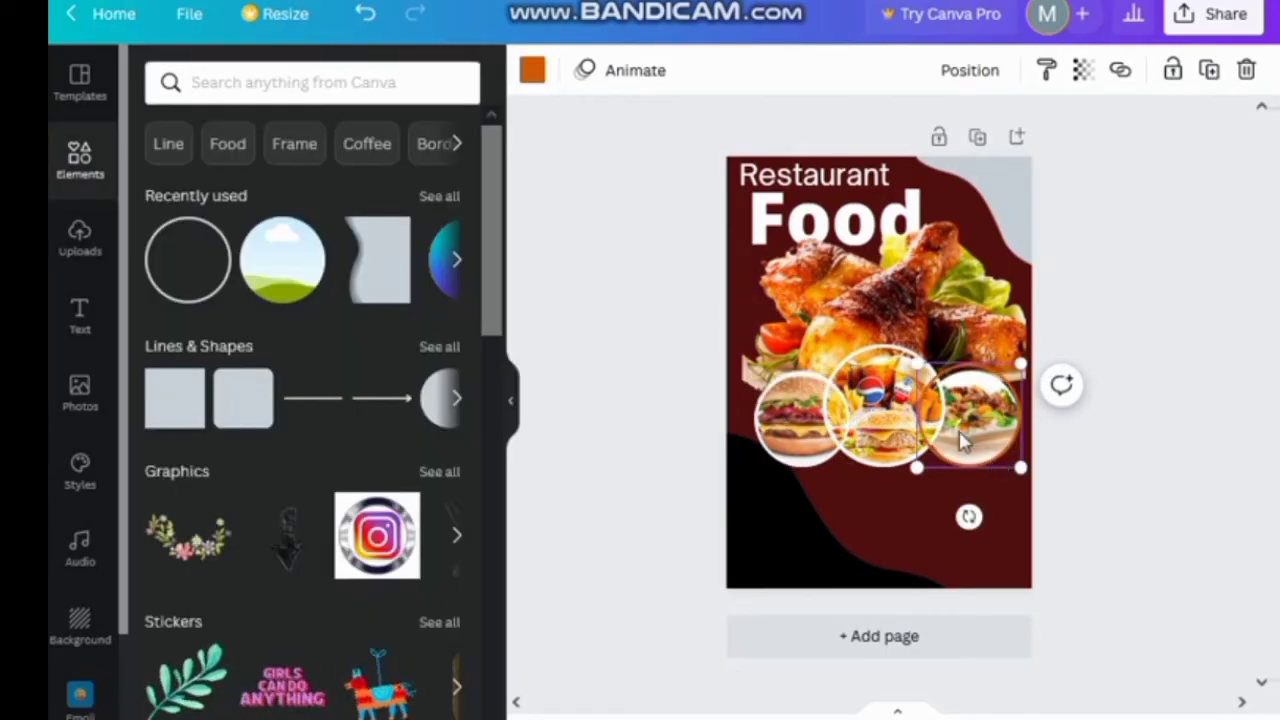
{"action": "left_click_drag", "start_coordinate": [914, 361], "coordinate": [920, 366]}
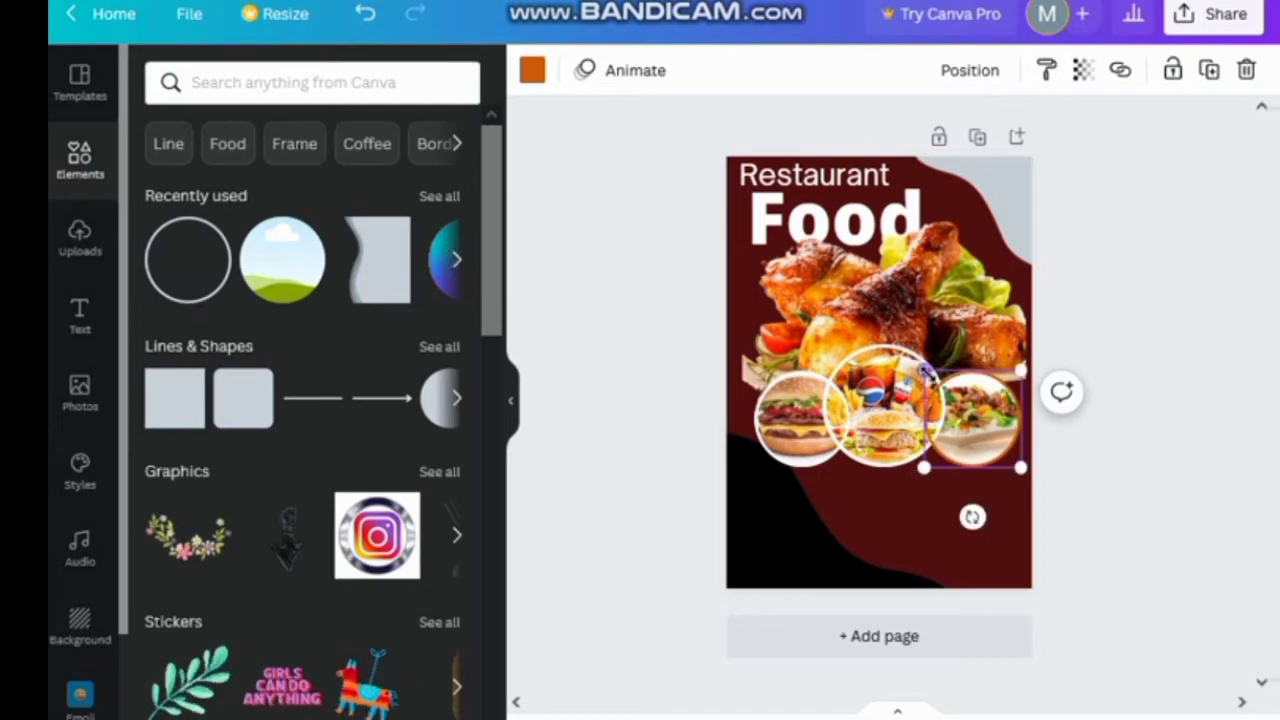
{"action": "left_click", "coordinate": [531, 72]}
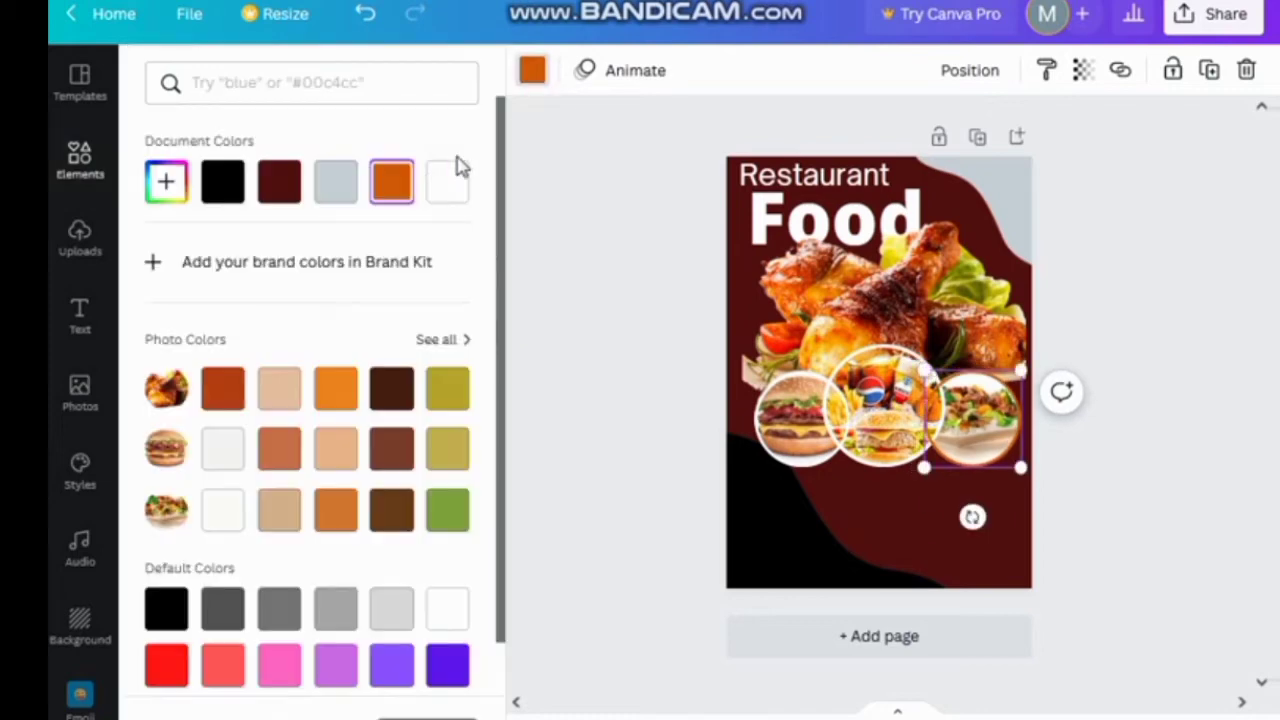
{"action": "left_click", "coordinate": [448, 183]}
{"action": "left_click", "coordinate": [800, 415]}
{"action": "left_click", "coordinate": [972, 76]}
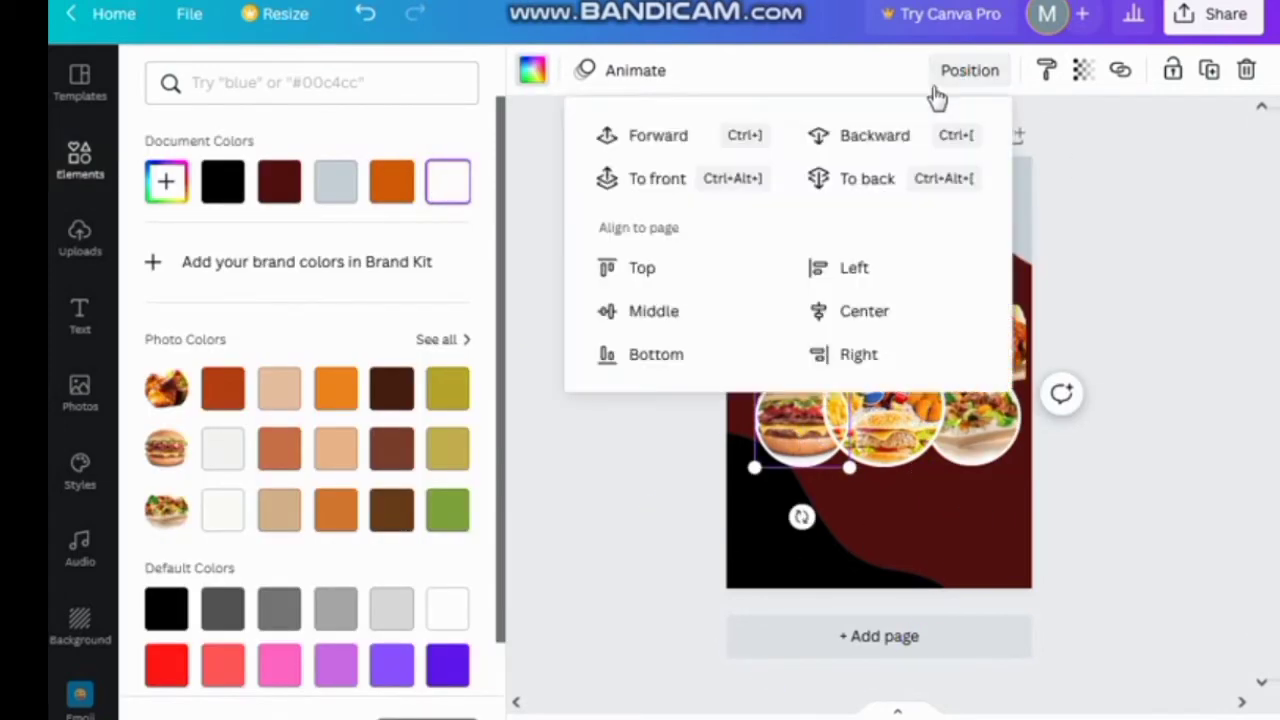
{"action": "left_click", "coordinate": [1100, 538]}
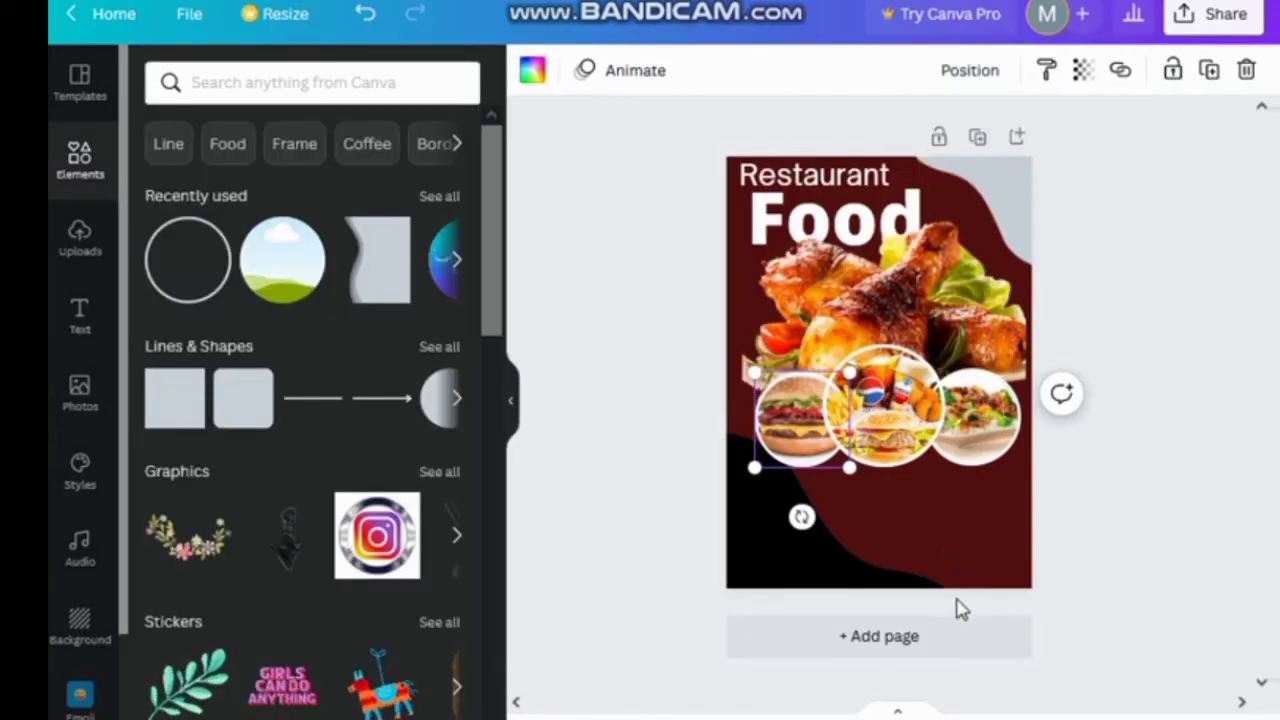
Add a solid circle shape at the centre of the flyer with the text "Grt 30% Off" on three lines
{"action": "left_click", "coordinate": [456, 397]}
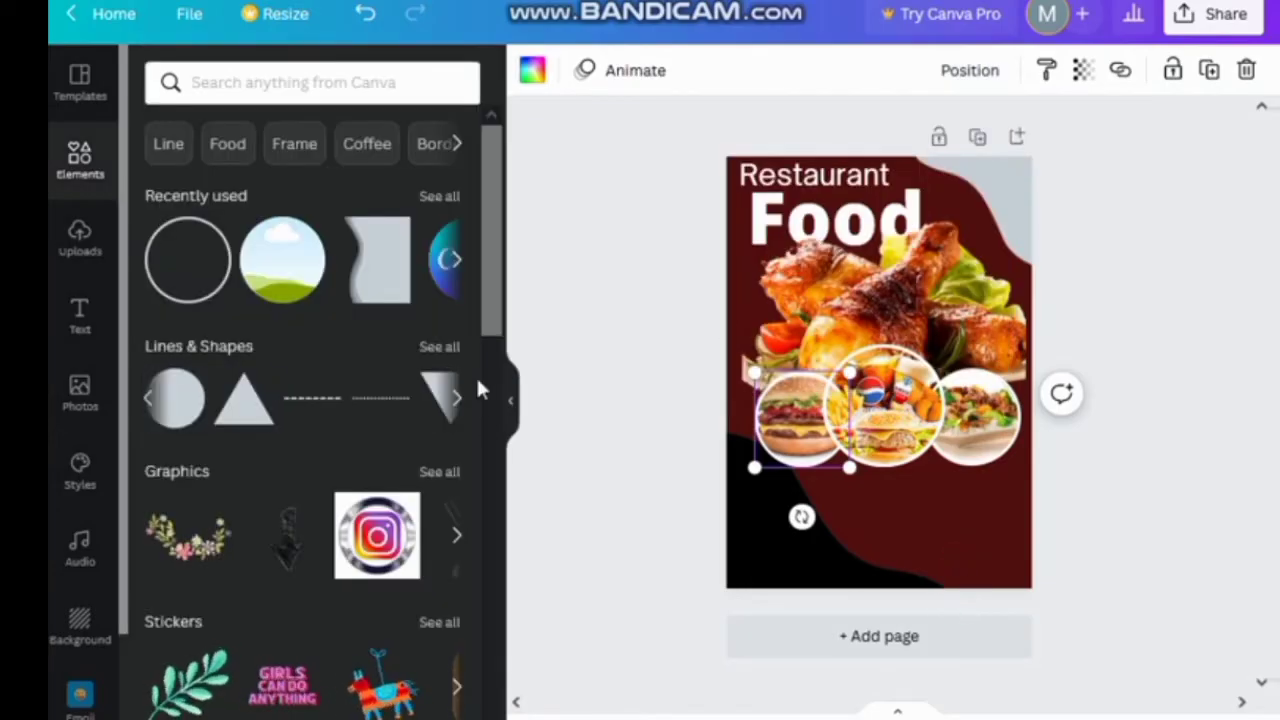
{"action": "left_click", "coordinate": [186, 412]}
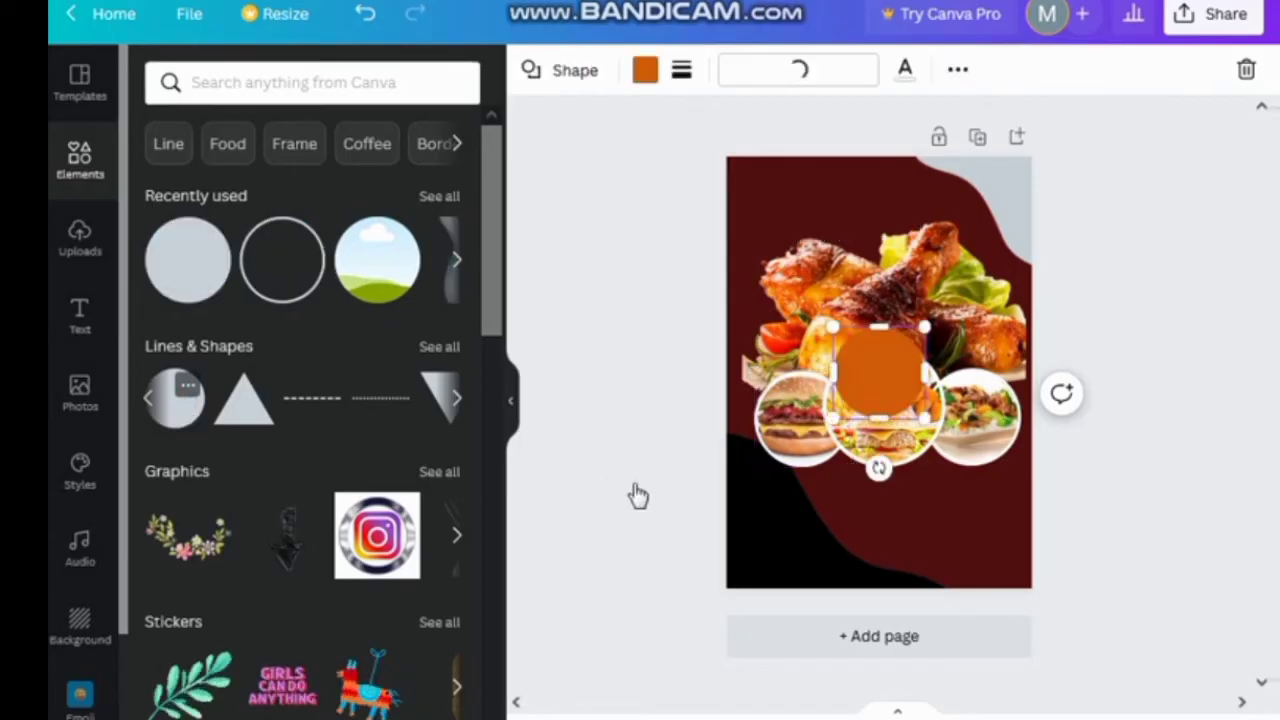
{"action": "double_click", "coordinate": [879, 372]}
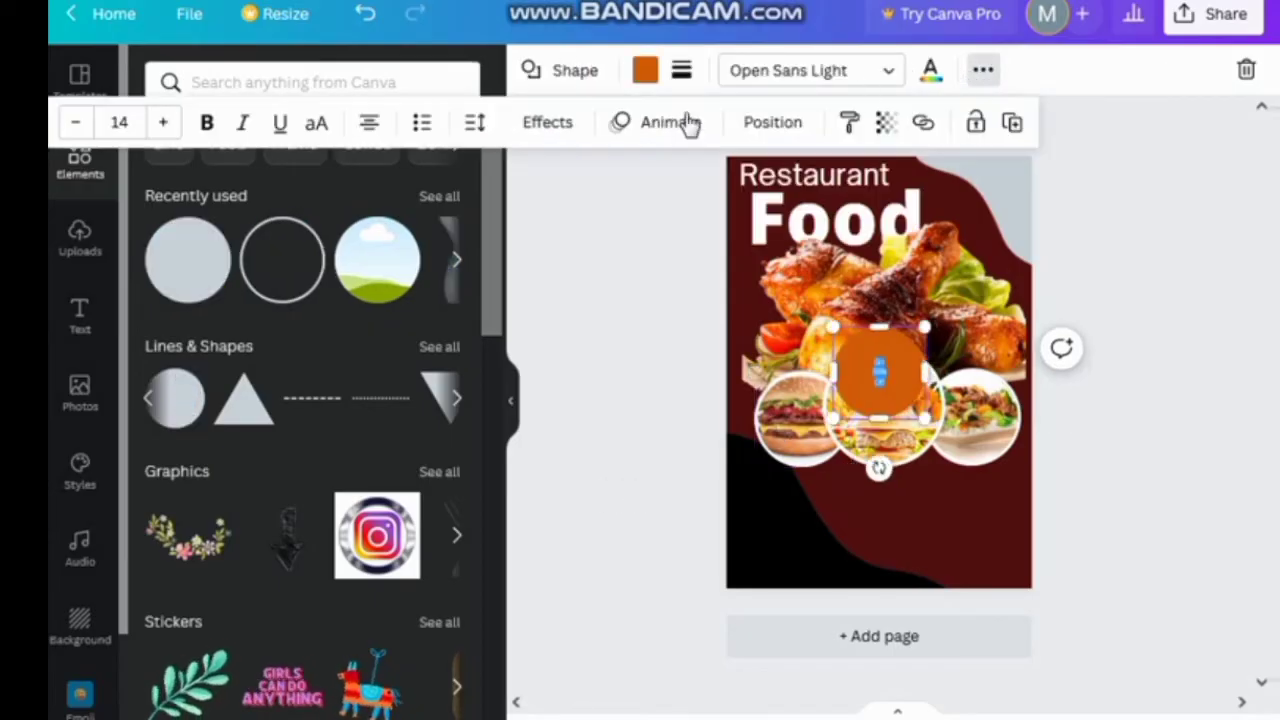
Set the text inside the circle to size 34 and make it bold
{"action": "triple_click", "coordinate": [154, 129]}
{"action": "triple_click", "coordinate": [152, 130]}
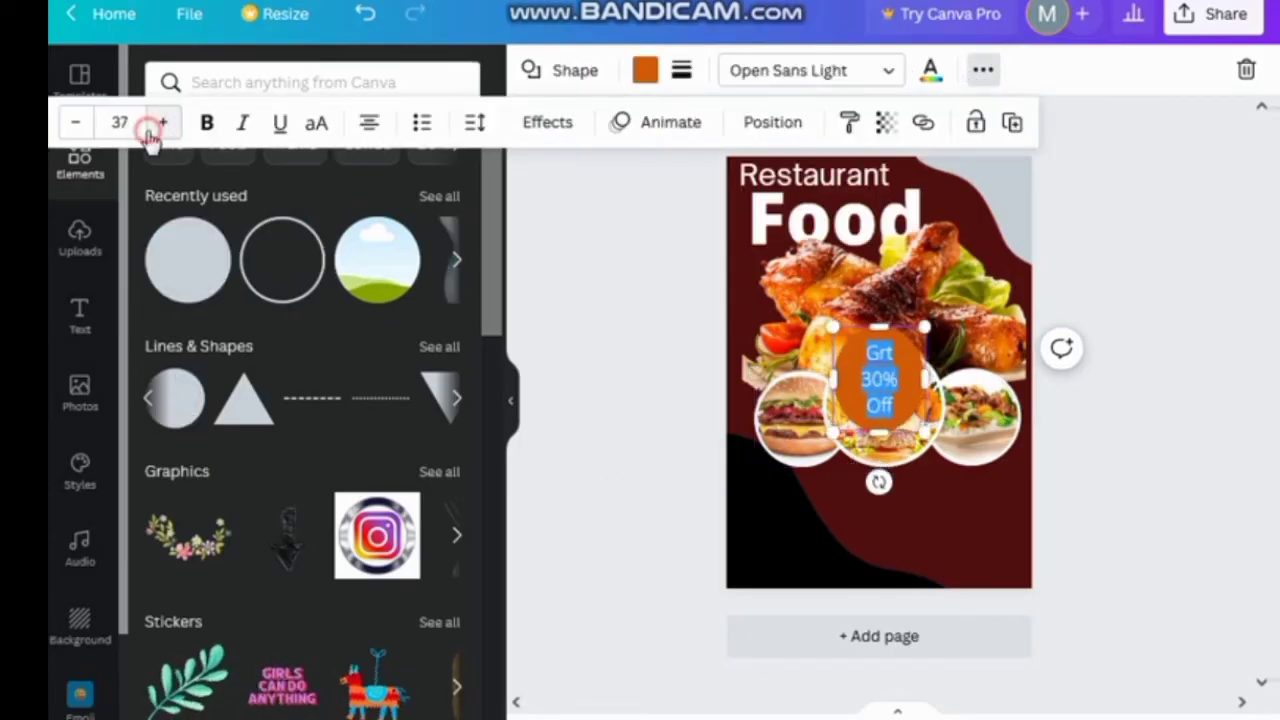
{"action": "left_click", "coordinate": [150, 131]}
{"action": "left_click", "coordinate": [145, 132]}
{"action": "left_click", "coordinate": [145, 132]}
{"action": "double_click", "coordinate": [69, 121]}
{"action": "double_click", "coordinate": [69, 121]}
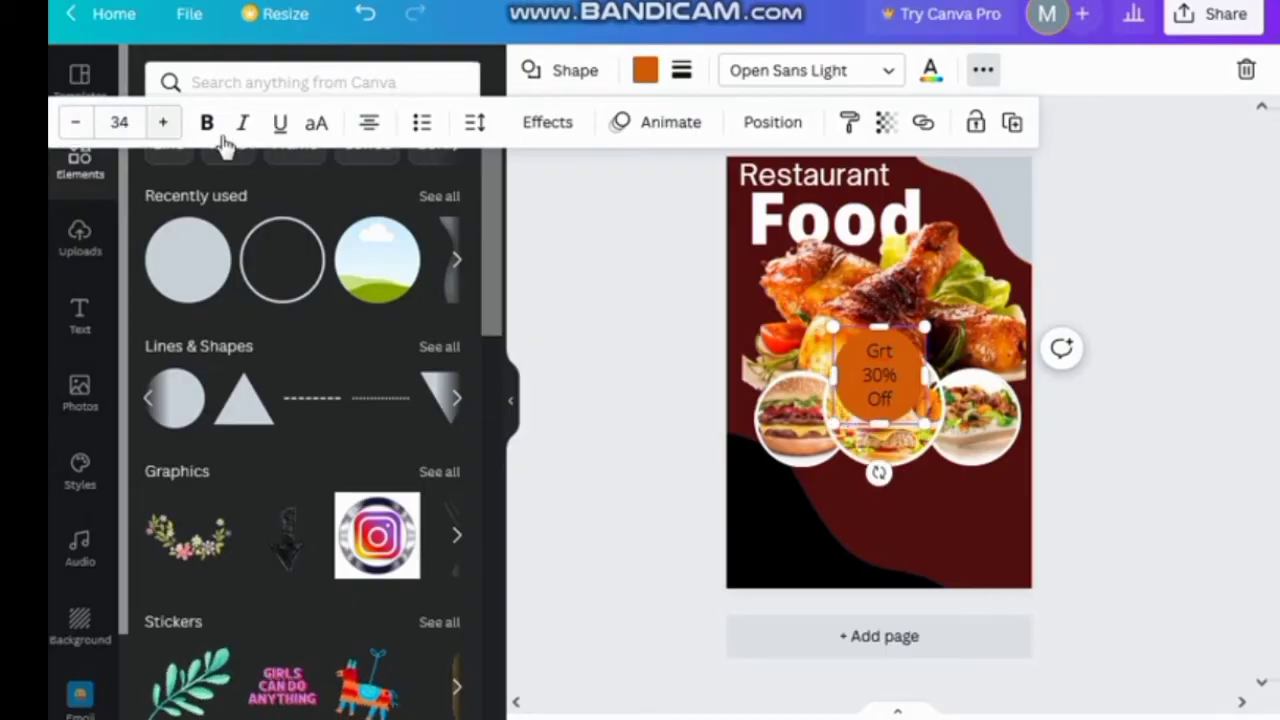
Change the fill of the discount circle to bright red
{"action": "left_click", "coordinate": [643, 80]}
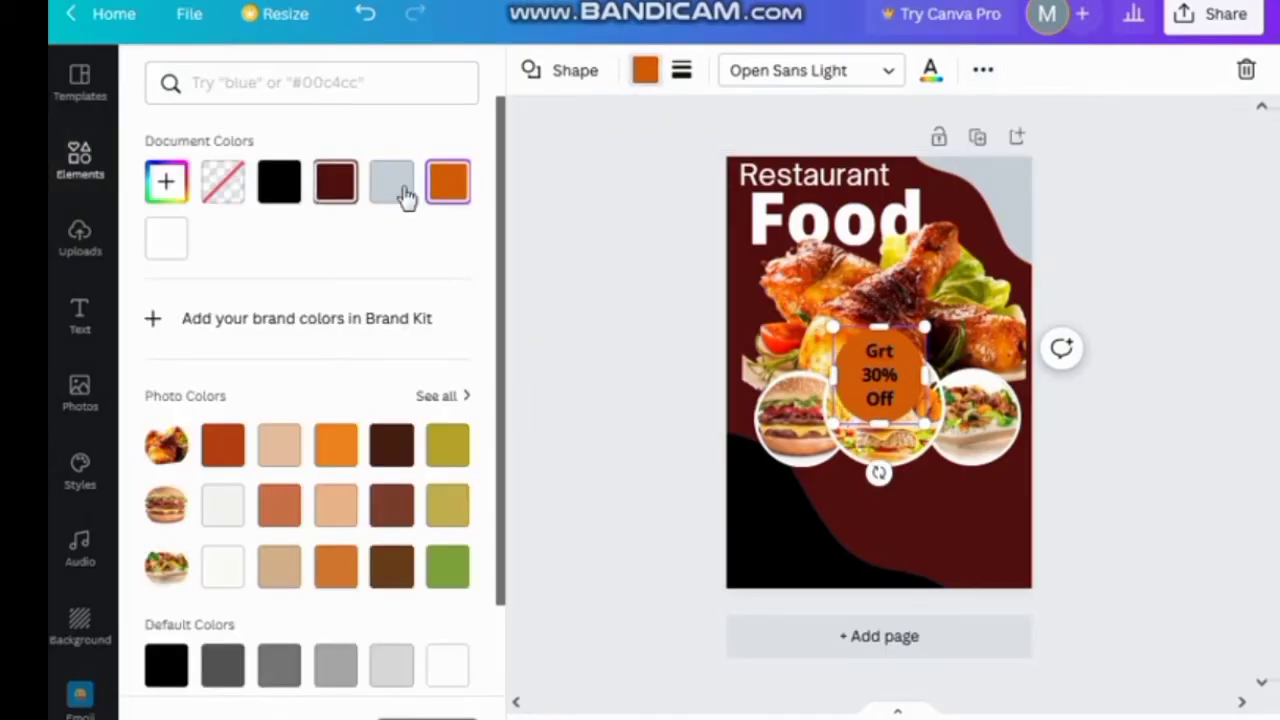
{"action": "left_click", "coordinate": [166, 240]}
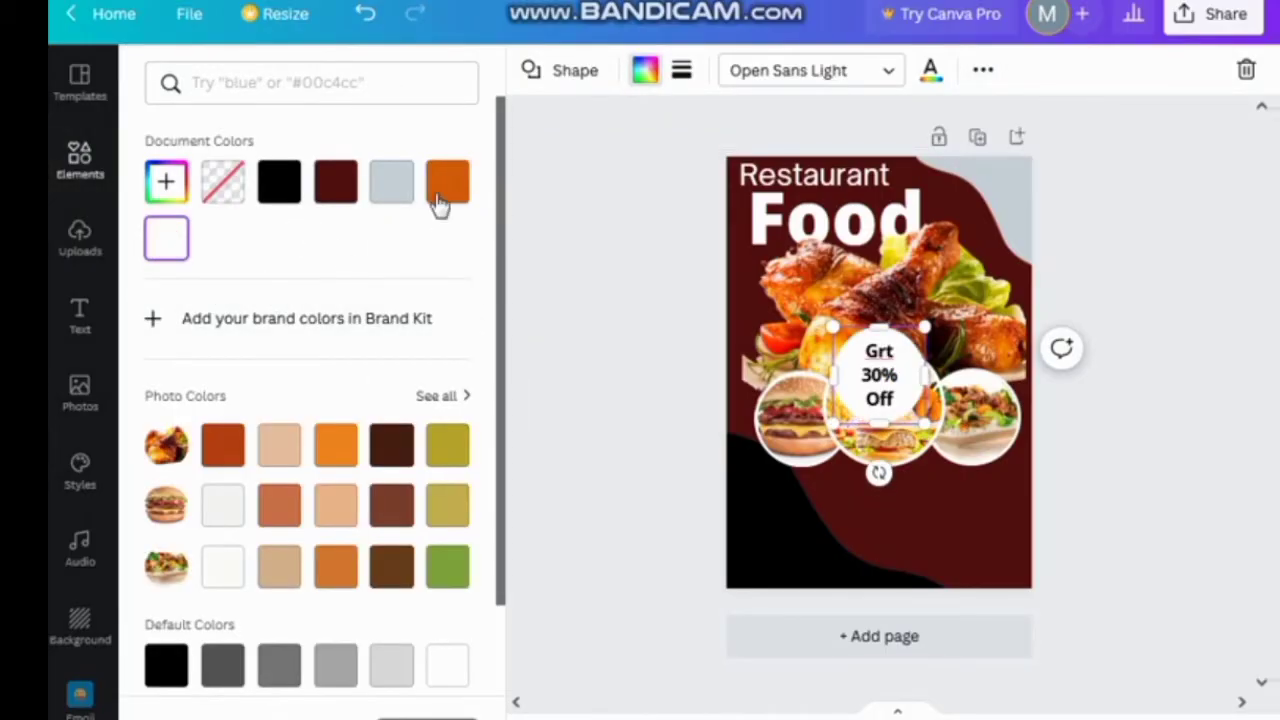
{"action": "scroll", "coordinate": [280, 460], "scroll_direction": "down", "scroll_amount": 2}
{"action": "left_click", "coordinate": [166, 535]}
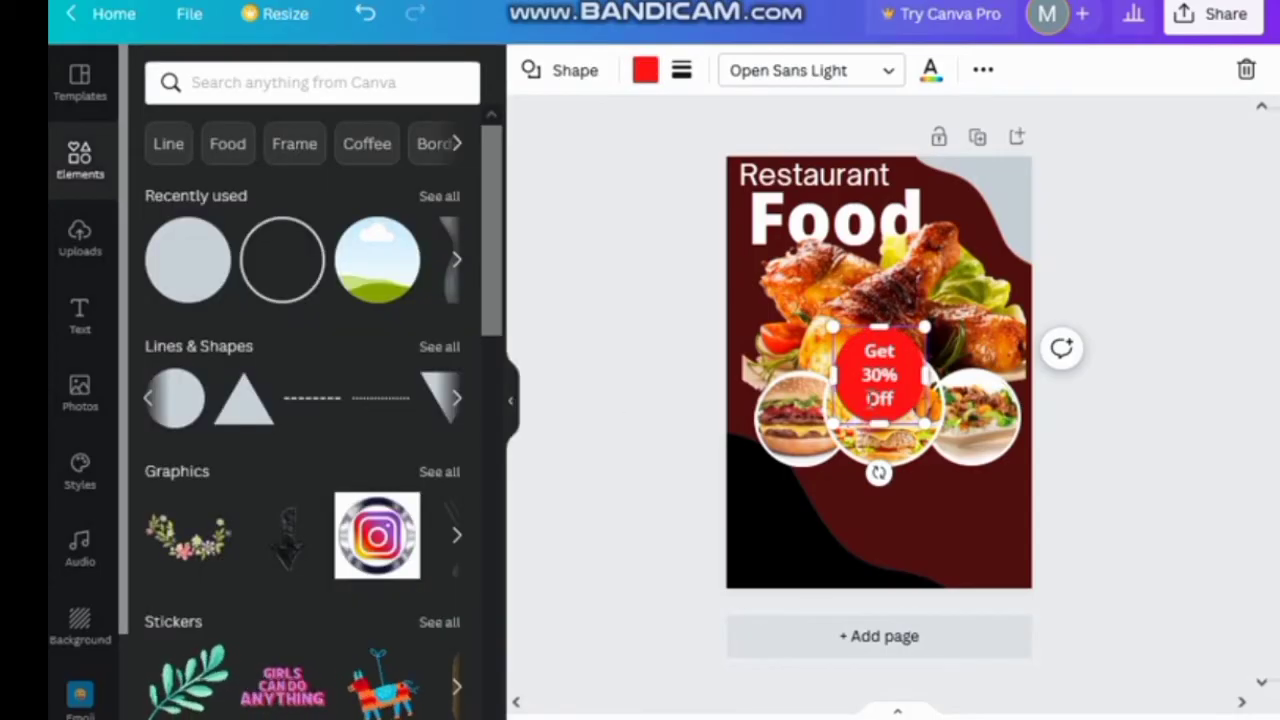
Put "30%Off" on one line under "Get", then shrink the circle and move it above the middle photo's upper-right edge
{"action": "key", "text": "BackSpace"}
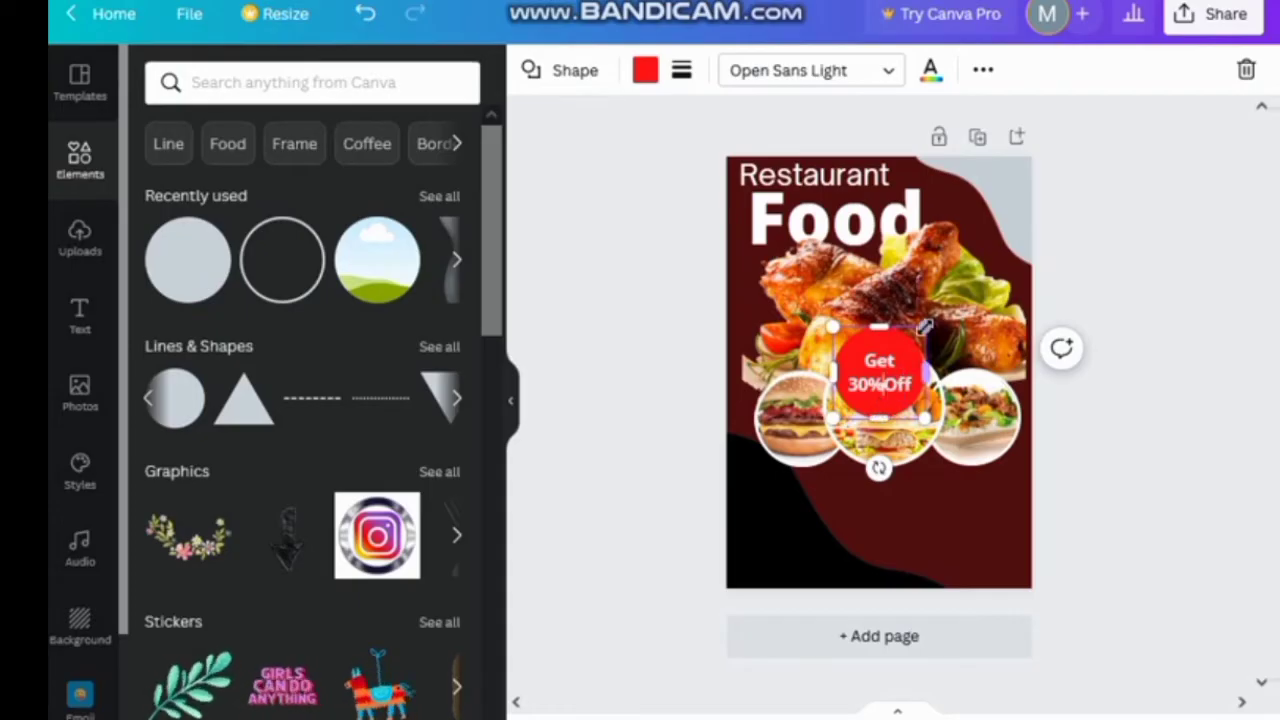
{"action": "left_click_drag", "start_coordinate": [925, 325], "coordinate": [908, 352]}
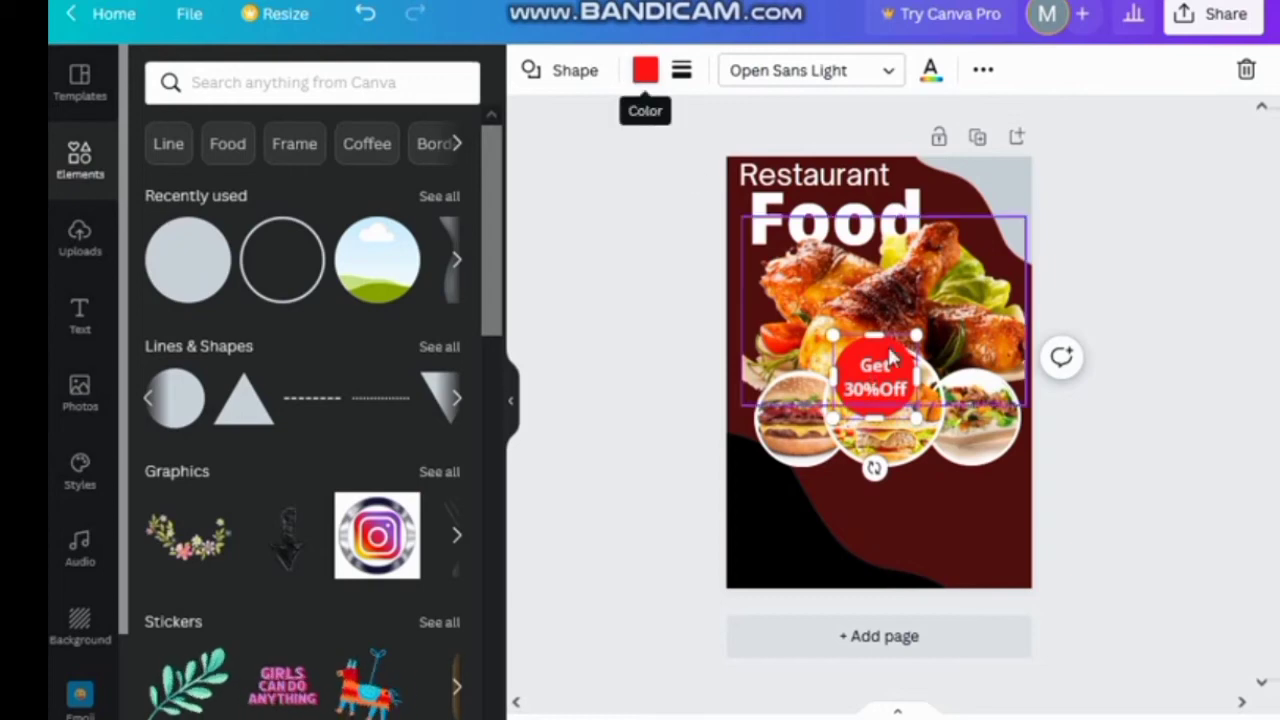
{"action": "left_click_drag", "start_coordinate": [877, 368], "coordinate": [923, 345]}
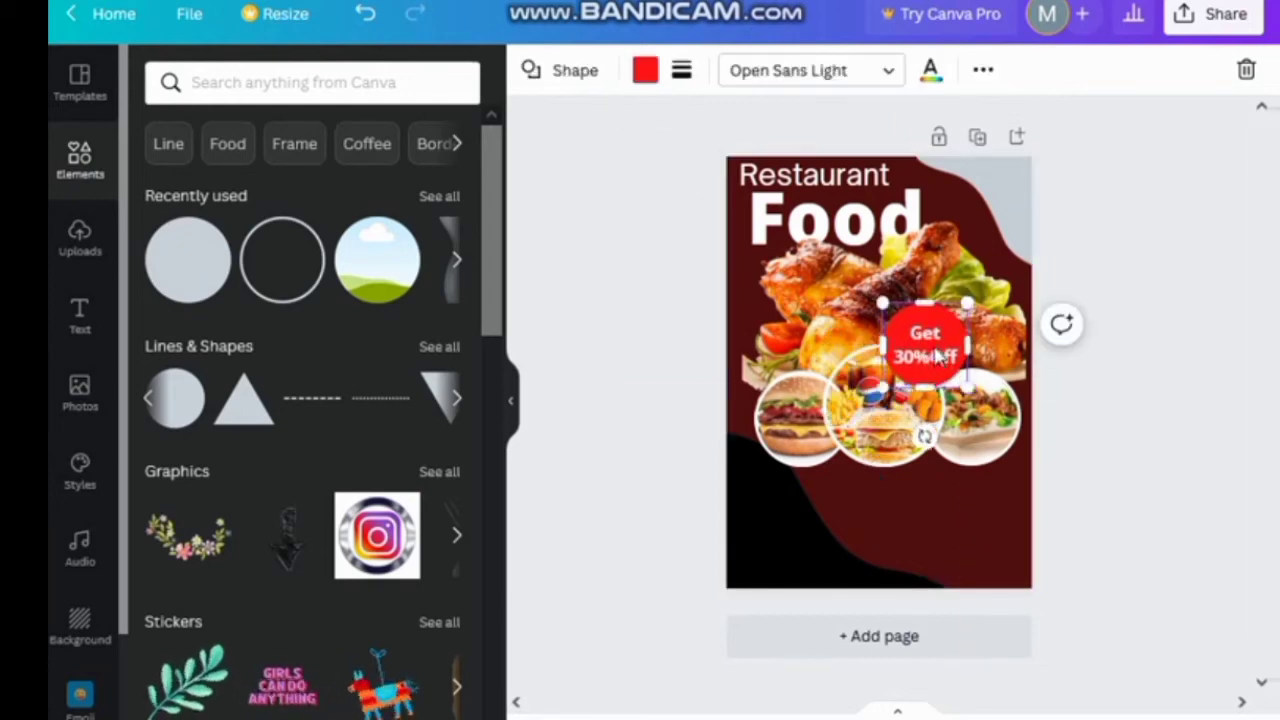
Add a solid arrow-ended rectangle shape to the flyer and fill it with white
{"action": "left_click", "coordinate": [1120, 485]}
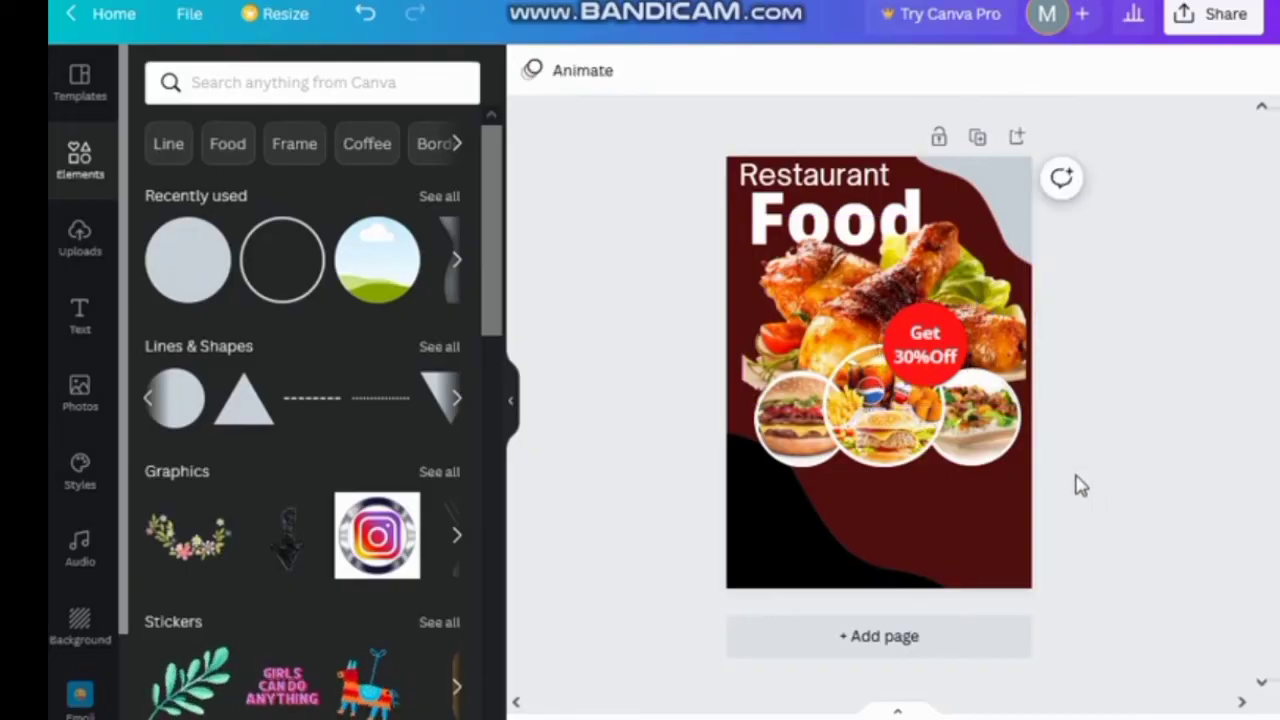
{"action": "left_click", "coordinate": [439, 346]}
{"action": "scroll", "coordinate": [370, 650], "scroll_direction": "down", "scroll_amount": 10}
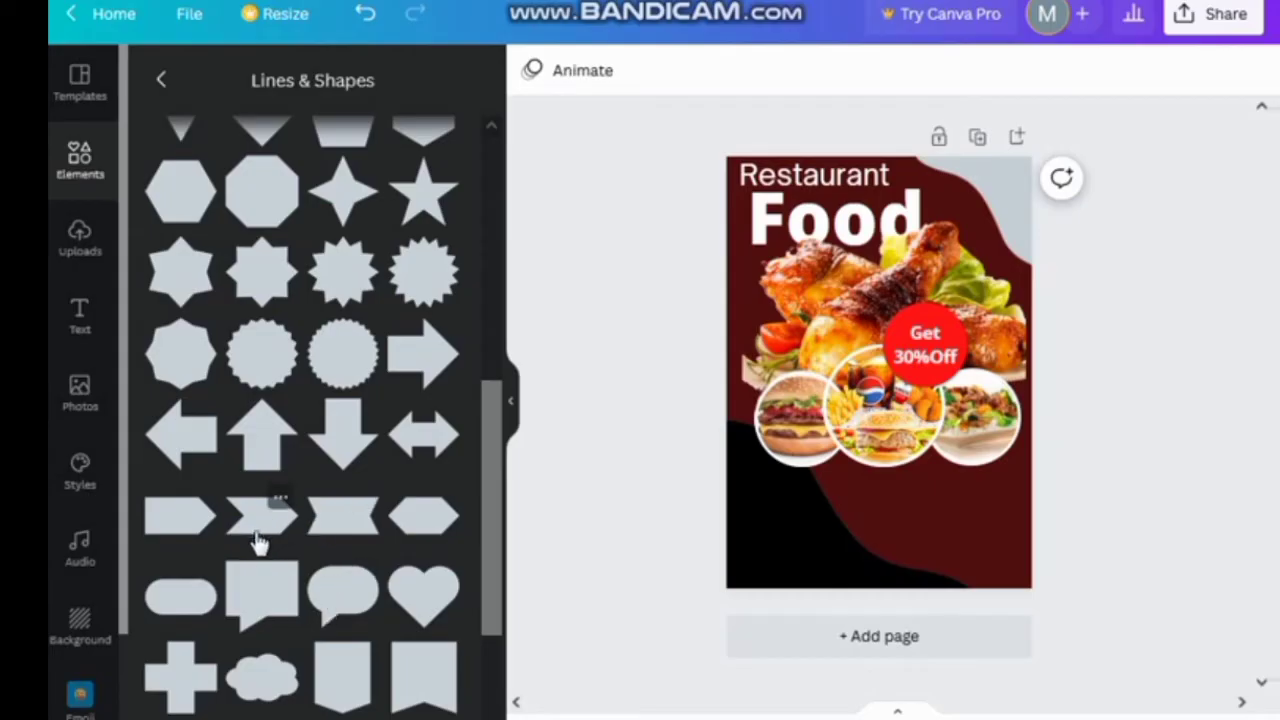
{"action": "left_click", "coordinate": [175, 532]}
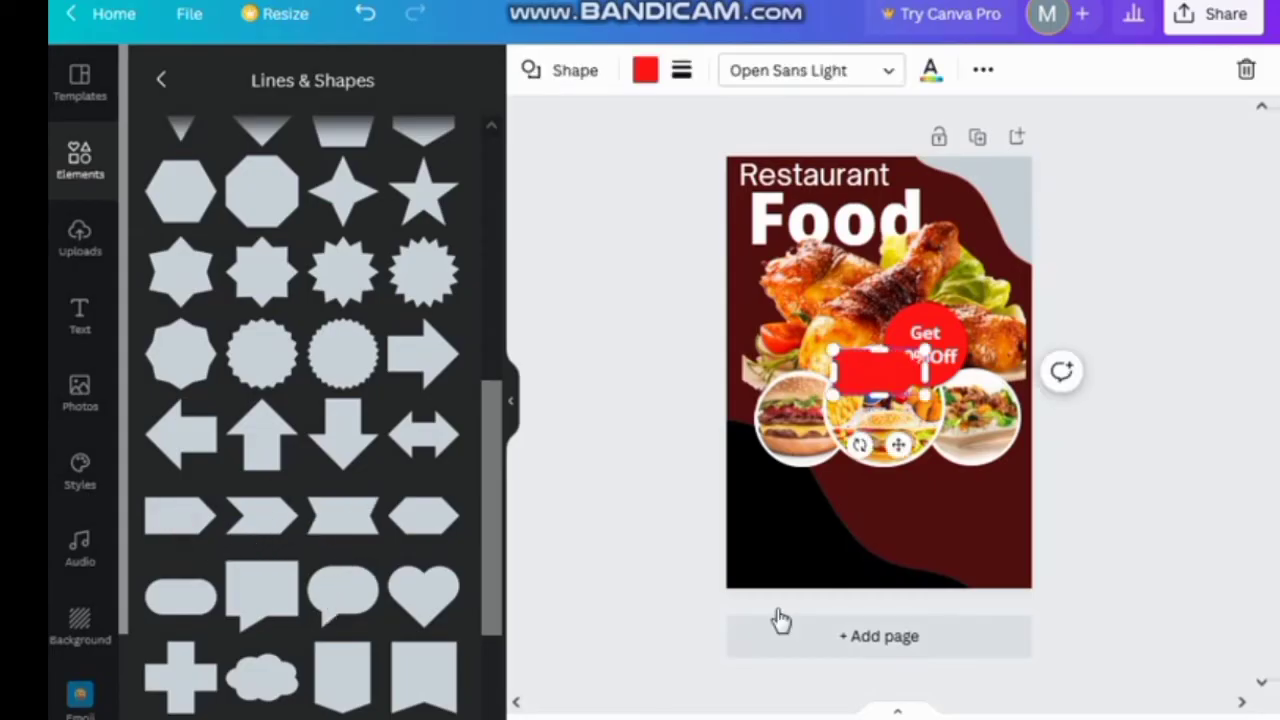
{"action": "left_click", "coordinate": [643, 72]}
{"action": "left_click", "coordinate": [447, 665]}
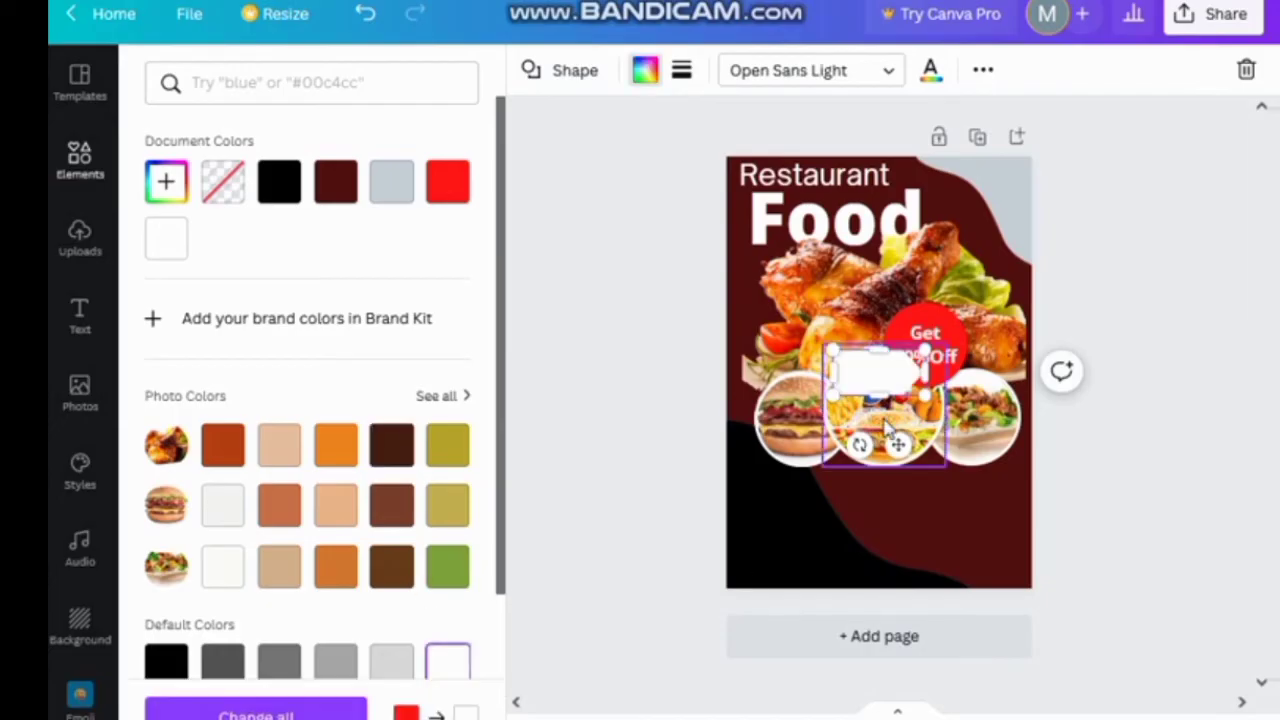
Widen the white arrow shape, move it below the circular photos and send it behind the black curved shape
{"action": "left_click_drag", "start_coordinate": [925, 372], "coordinate": [973, 372]}
{"action": "left_click_drag", "start_coordinate": [833, 352], "coordinate": [826, 348]}
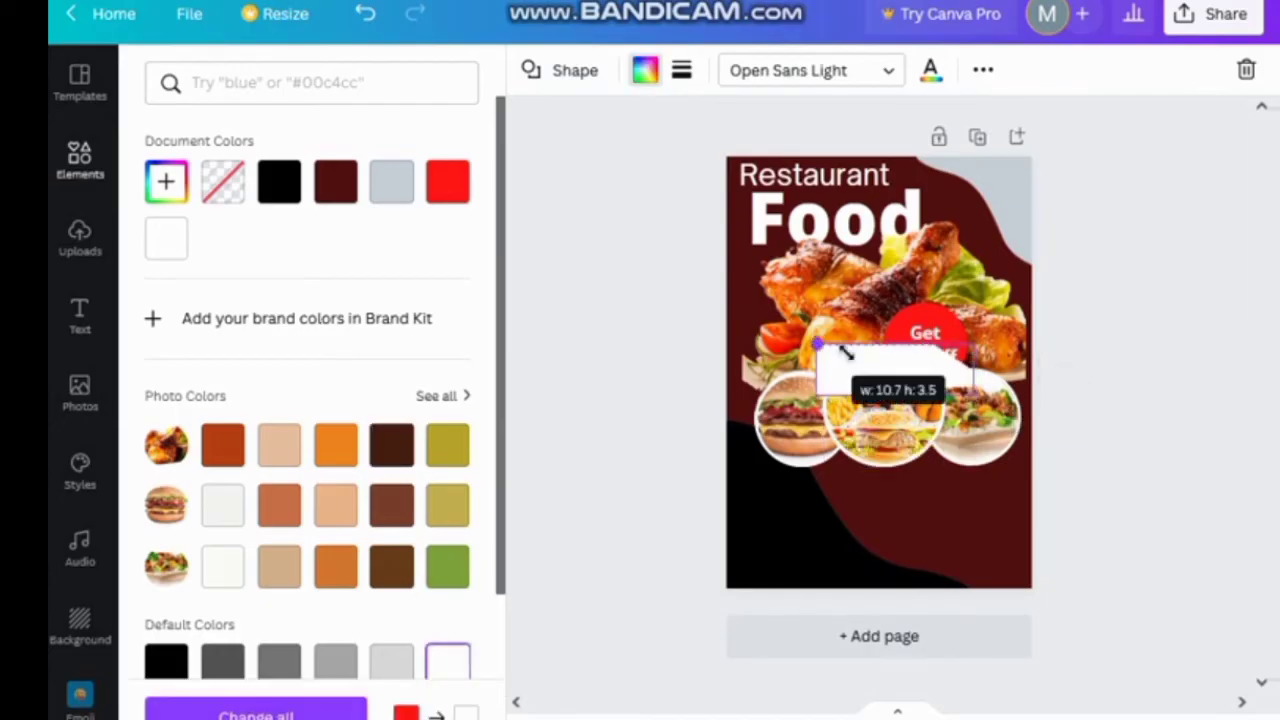
{"action": "left_click_drag", "start_coordinate": [900, 370], "coordinate": [883, 500]}
{"action": "left_click", "coordinate": [981, 72]}
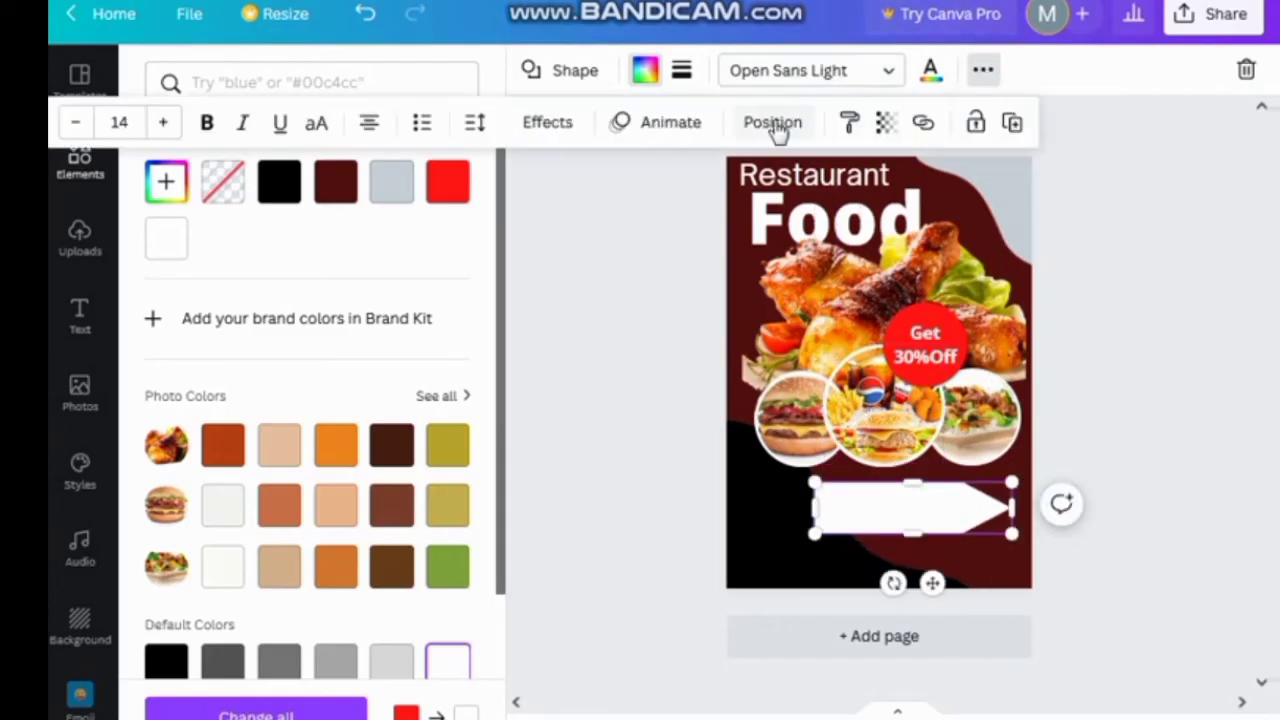
{"action": "left_click", "coordinate": [773, 122]}
Add a heading with the text "Order Now!"
{"action": "left_click", "coordinate": [80, 316]}
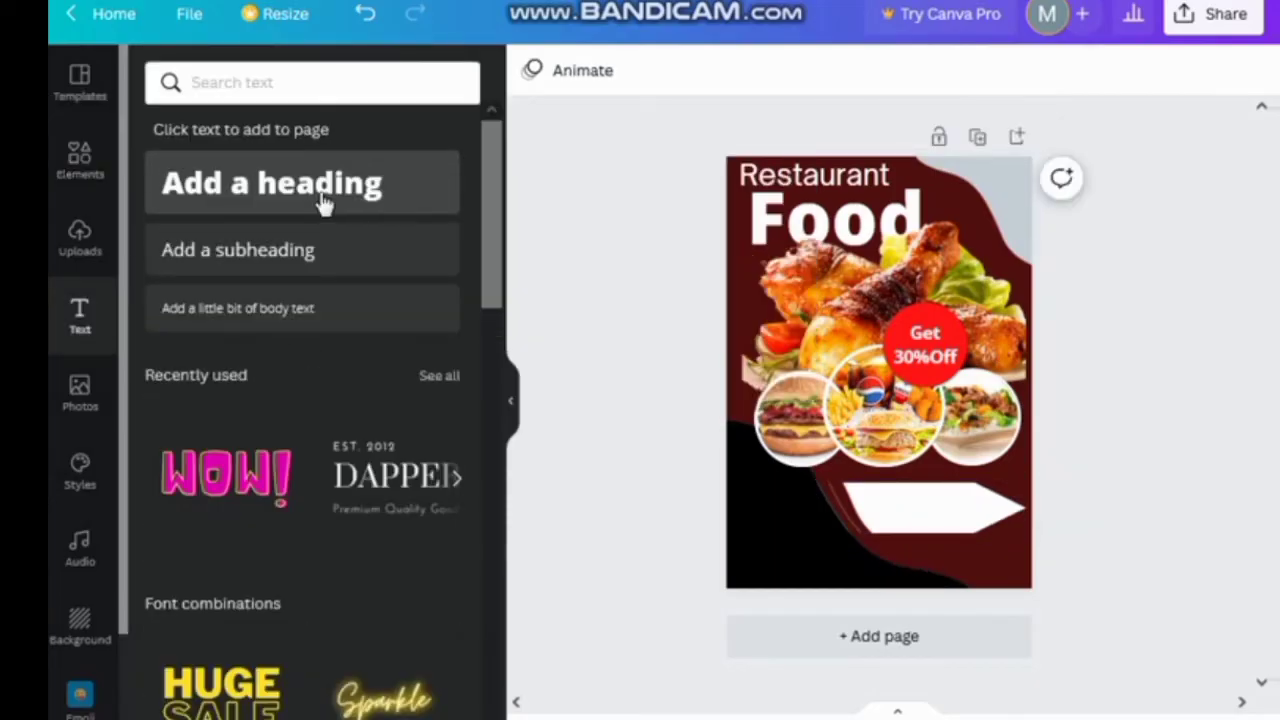
{"action": "left_click", "coordinate": [323, 203]}
{"action": "key", "text": "BackSpace"}
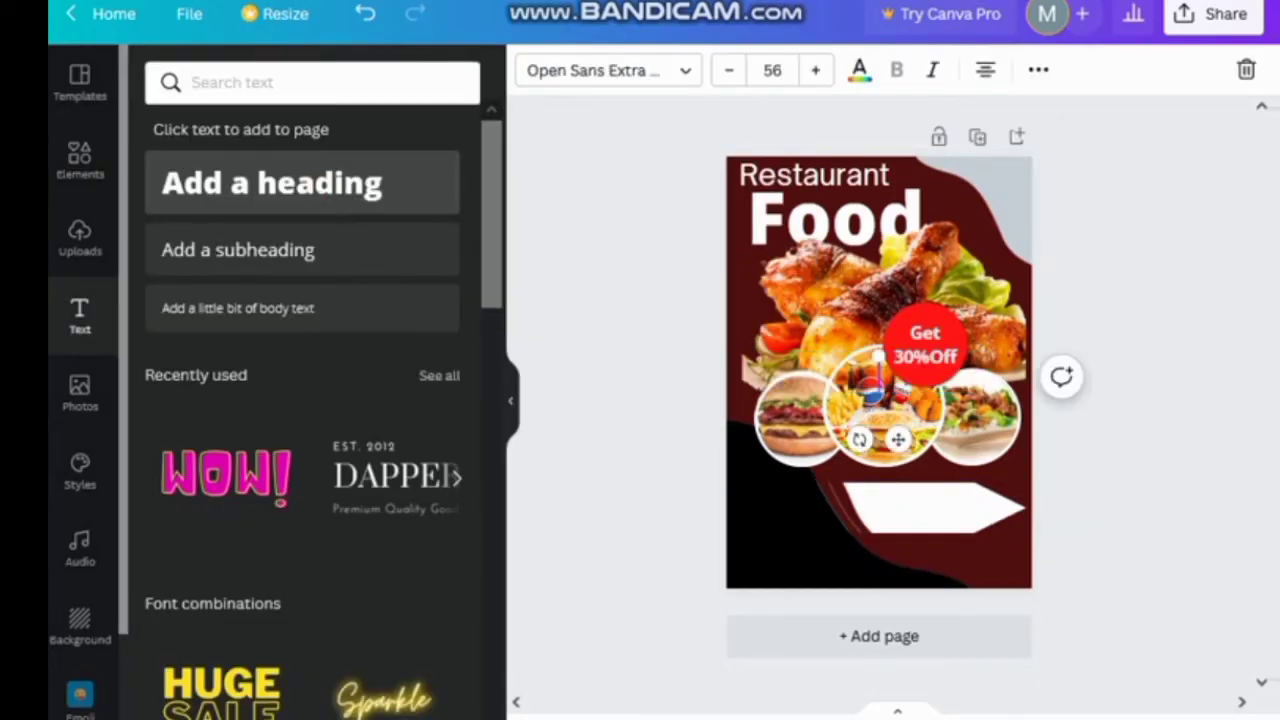
{"action": "type", "text": "Order Now!"}
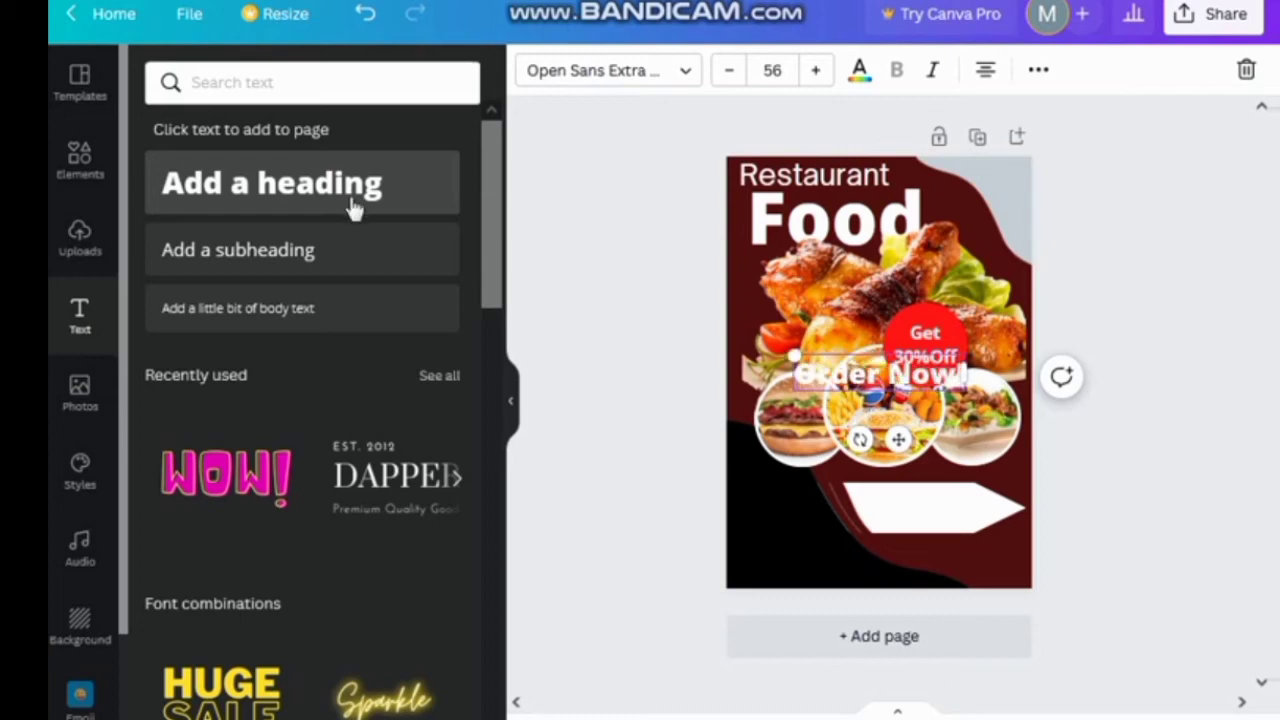
Colour the "Order Now!" heading bright red, shrink it to about size 31.7 and place it on the white arrow shape
{"action": "left_click", "coordinate": [859, 70]}
{"action": "left_click", "coordinate": [391, 181]}
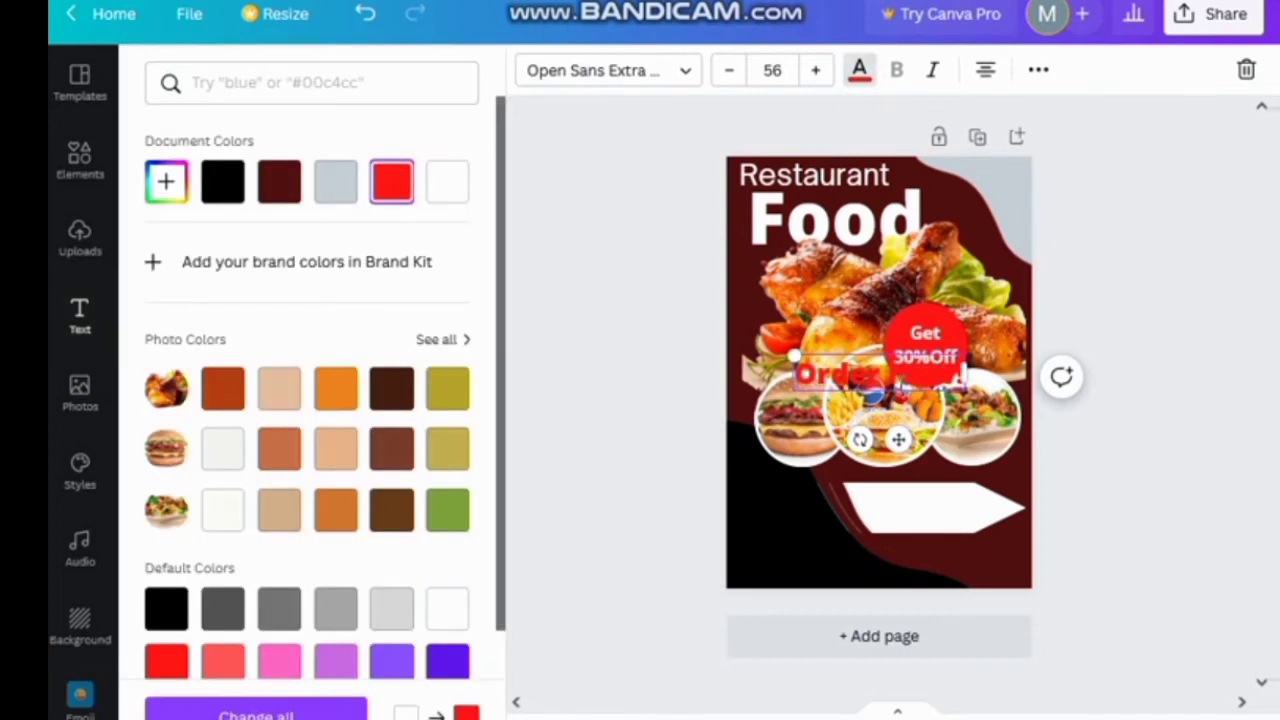
{"action": "left_click_drag", "start_coordinate": [898, 440], "coordinate": [934, 550]}
{"action": "left_click_drag", "start_coordinate": [828, 462], "coordinate": [905, 481]}
{"action": "left_click_drag", "start_coordinate": [974, 546], "coordinate": [940, 562]}
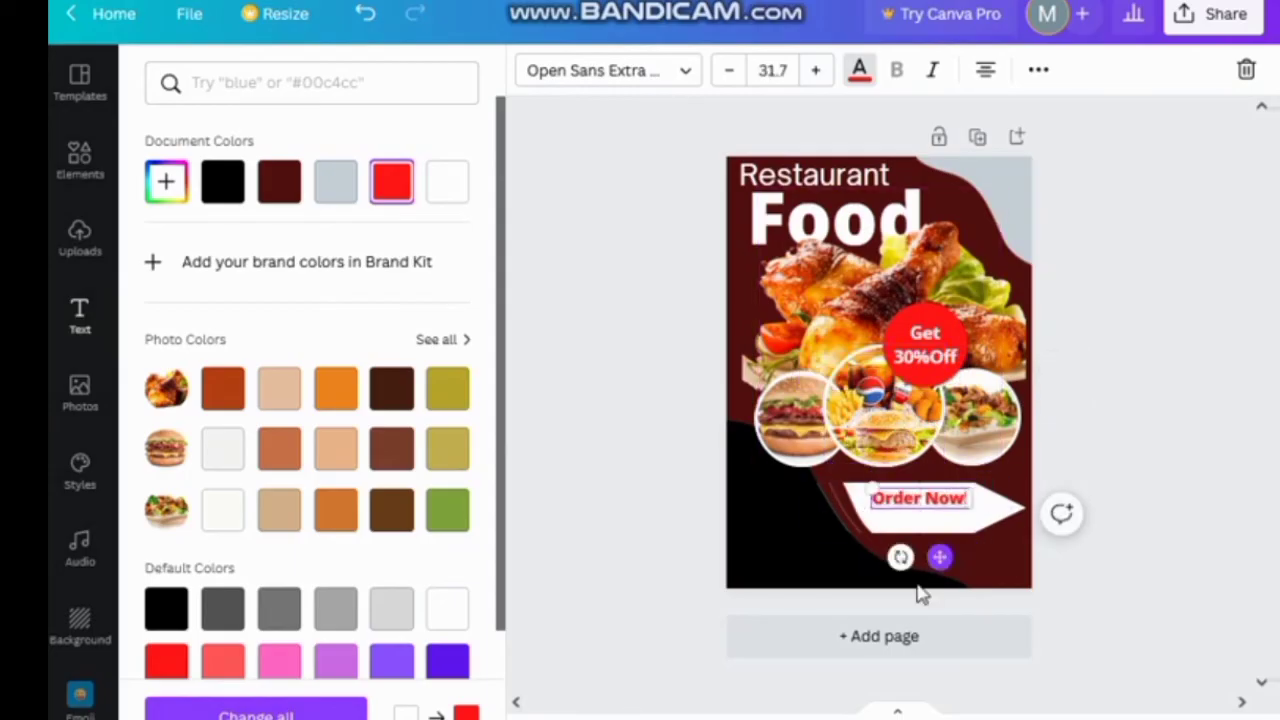
Add another text box containing the restaurant's phone number
{"action": "key", "text": "t"}
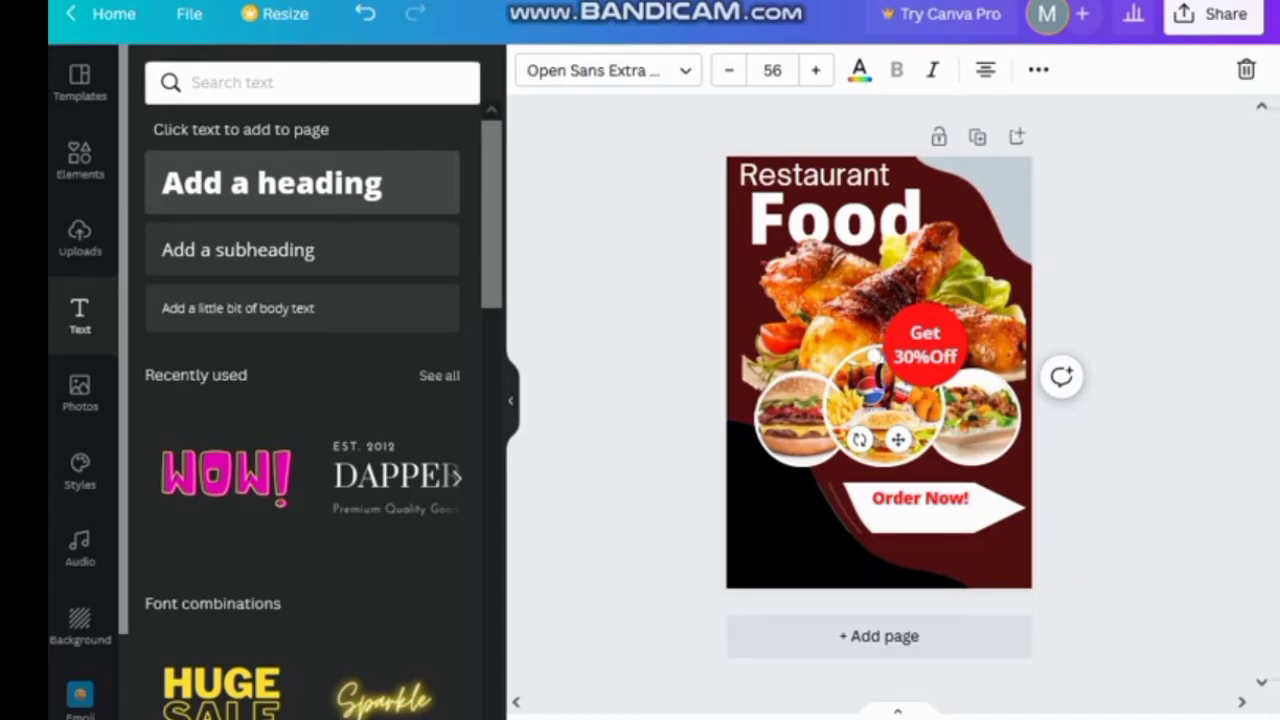
{"action": "type", "text": "(012)"}
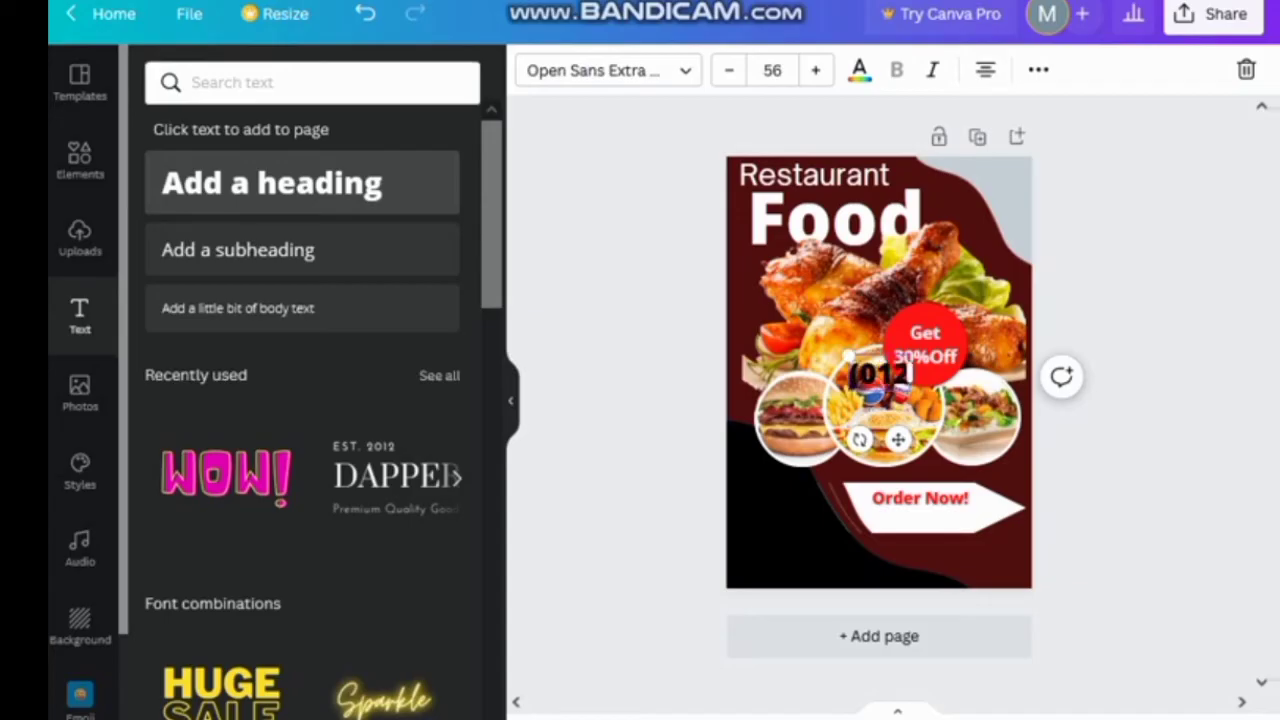
{"action": "type", "text": " 123"}
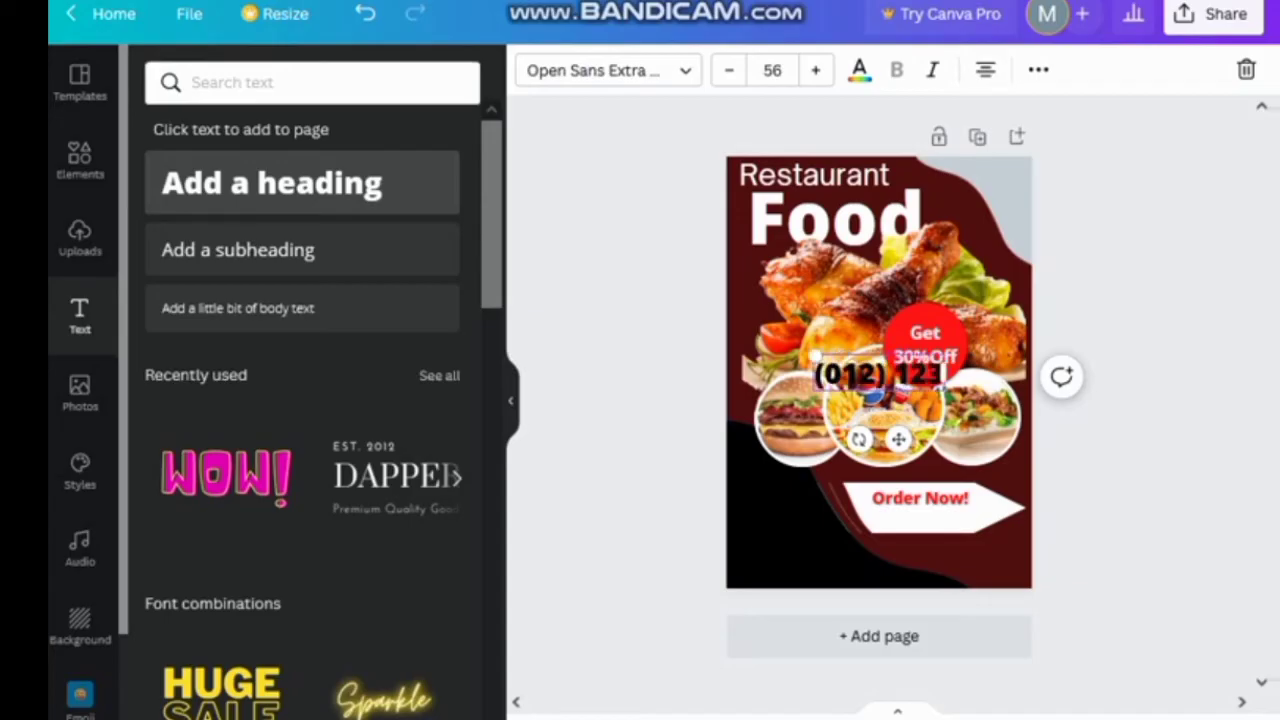
{"action": "type", "text": " 456"}
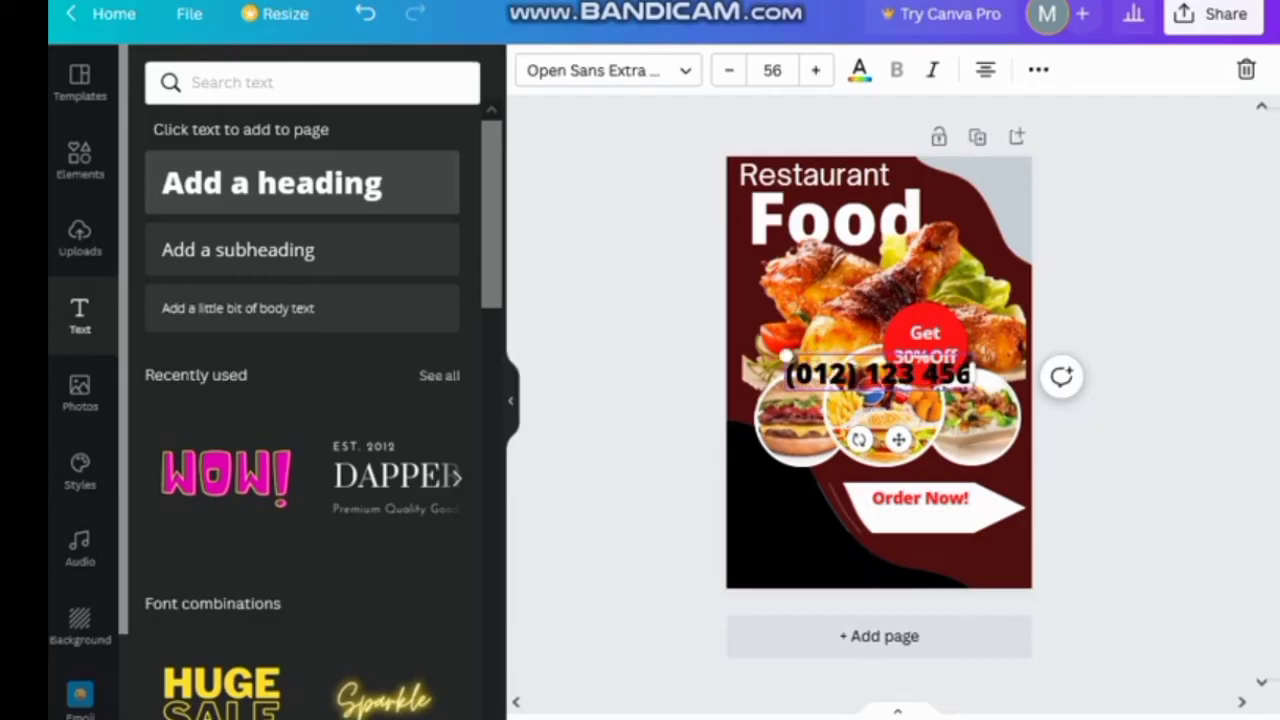
Colour the phone number bright red, shrink it to about size 30.8 and place it under "Order Now!" on the white arrow
{"action": "left_click_drag", "start_coordinate": [783, 356], "coordinate": [848, 364]}
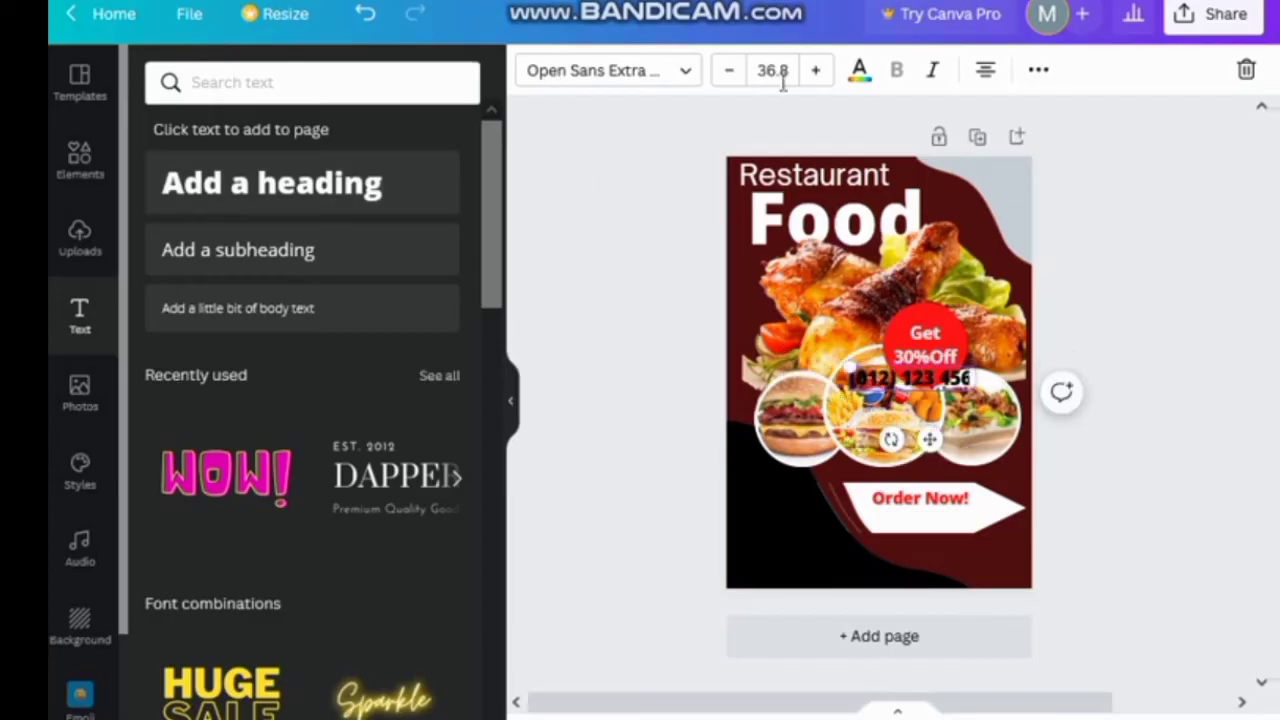
{"action": "left_click", "coordinate": [859, 70]}
{"action": "left_click", "coordinate": [391, 181]}
{"action": "left_click_drag", "start_coordinate": [930, 440], "coordinate": [938, 581]}
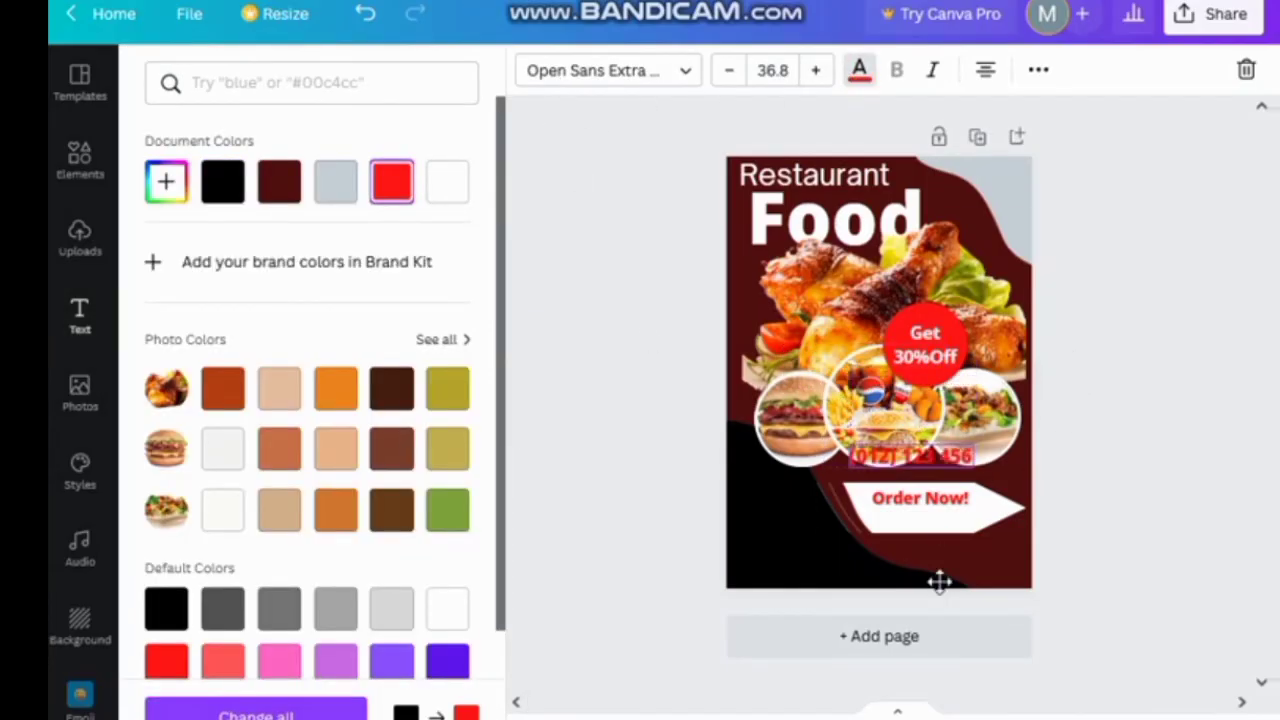
{"action": "left_click_drag", "start_coordinate": [860, 511], "coordinate": [880, 518]}
{"action": "left_click_drag", "start_coordinate": [951, 583], "coordinate": [956, 577]}
Search the elements for "phone icon", add the plain handset graphic and shrink it to a small icon
{"action": "left_click", "coordinate": [80, 160]}
{"action": "left_click", "coordinate": [243, 85]}
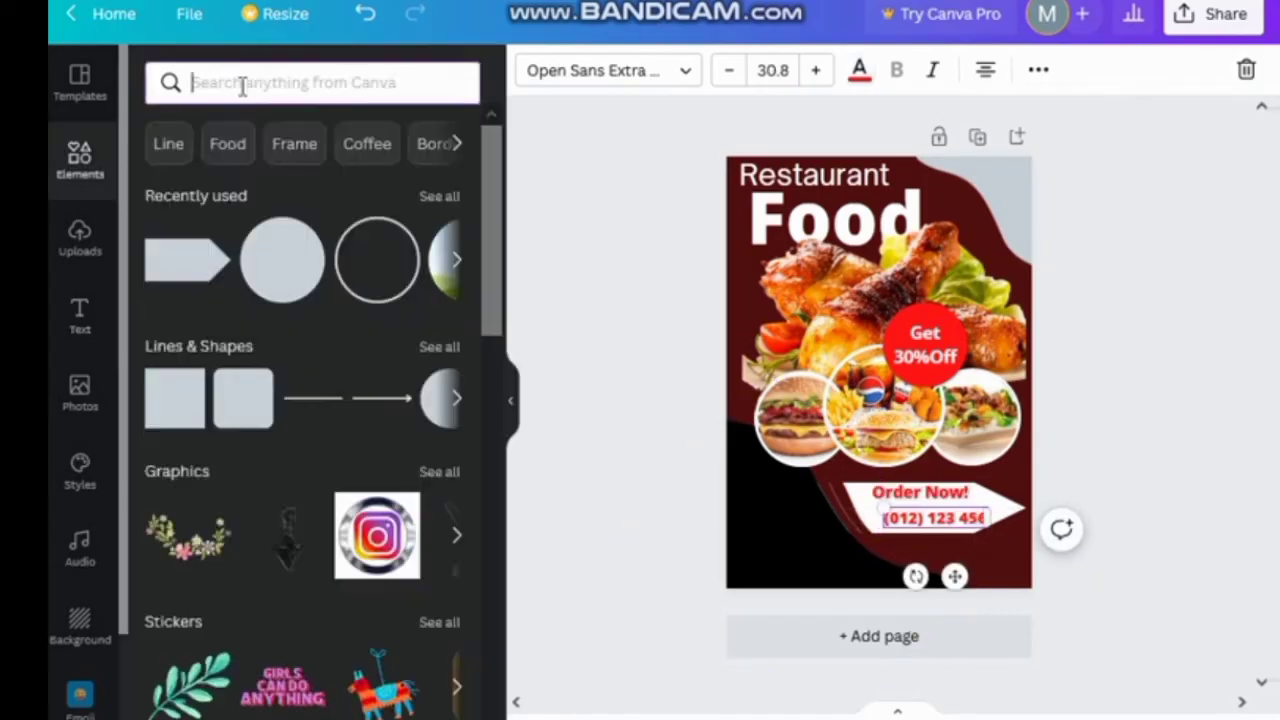
{"action": "type", "text": "phon"}
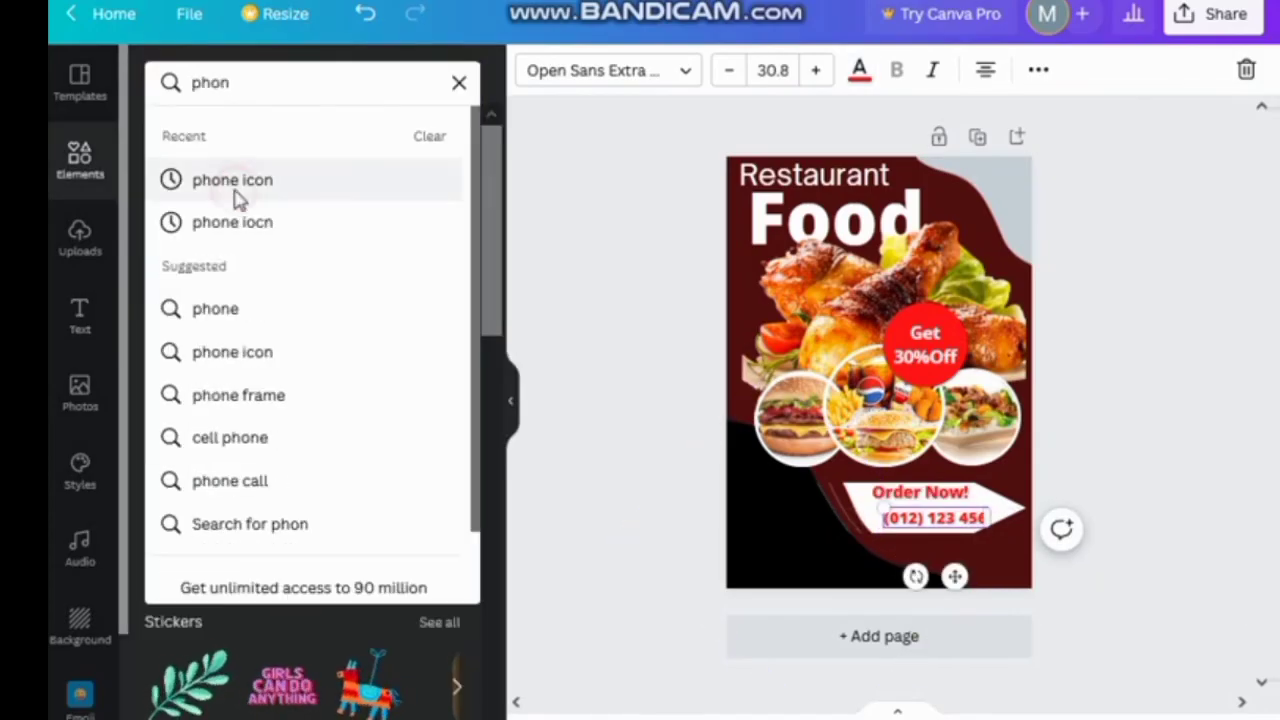
{"action": "left_click", "coordinate": [195, 180]}
{"action": "left_click", "coordinate": [229, 406]}
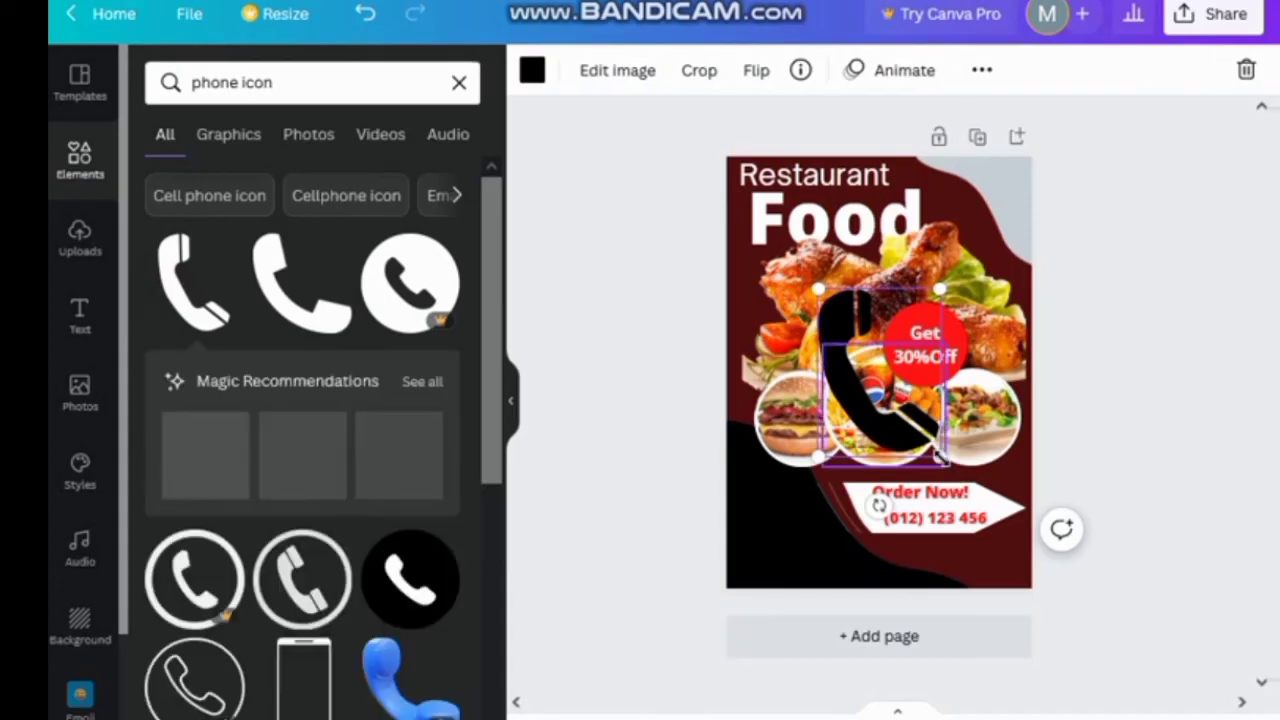
{"action": "left_click_drag", "start_coordinate": [900, 405], "coordinate": [860, 346]}
Colour the handset icon bright red and place it just before the phone number on the white arrow
{"action": "left_click", "coordinate": [532, 70]}
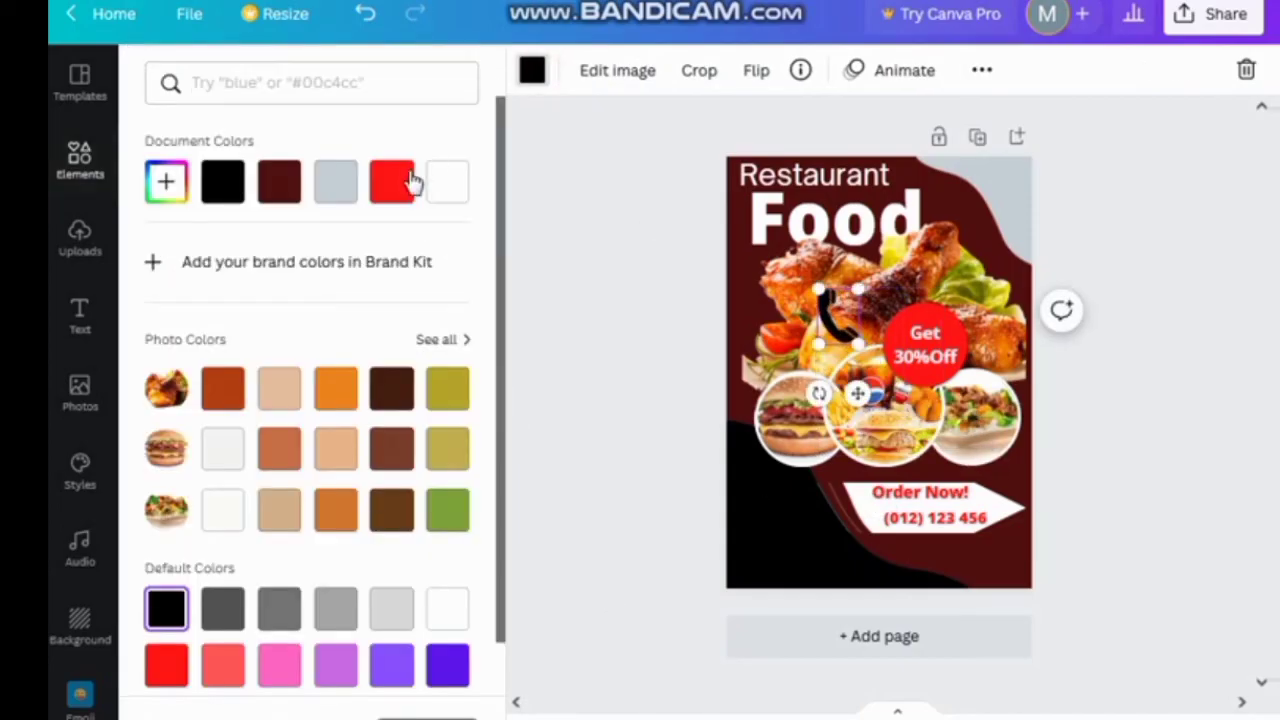
{"action": "left_click", "coordinate": [391, 181]}
{"action": "left_click_drag", "start_coordinate": [857, 393], "coordinate": [892, 586]}
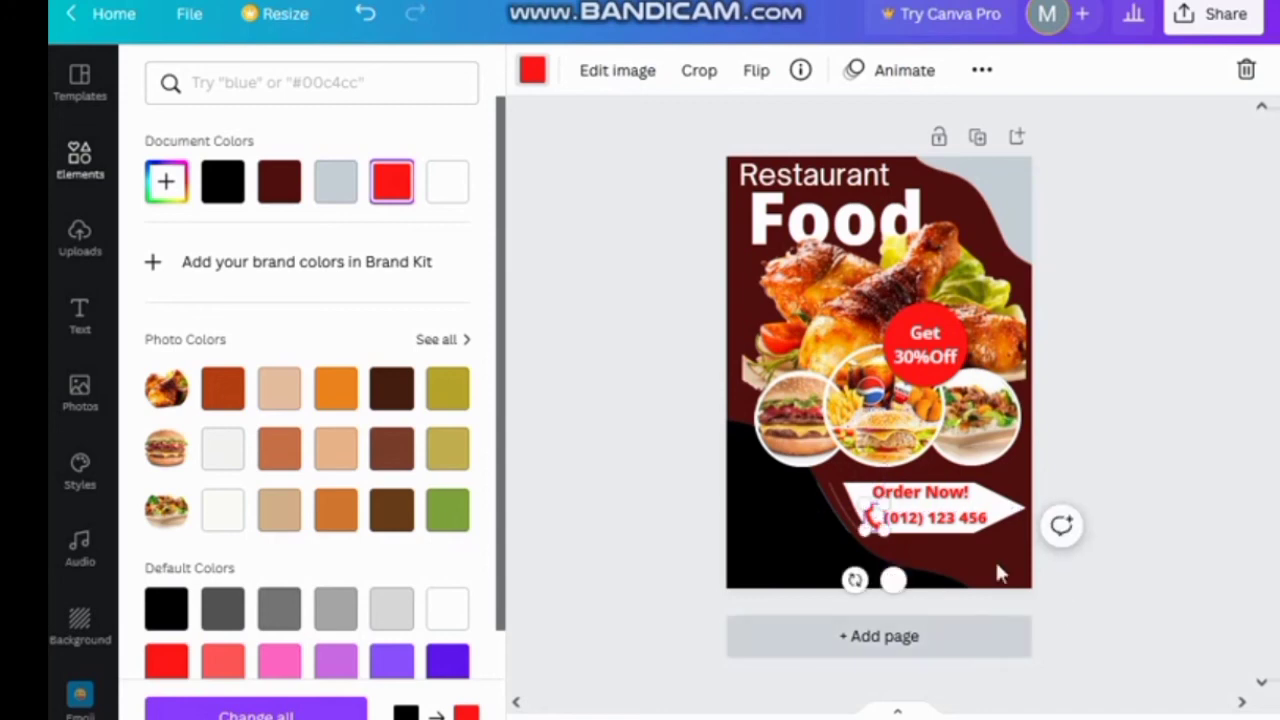
{"action": "left_click", "coordinate": [1086, 556]}
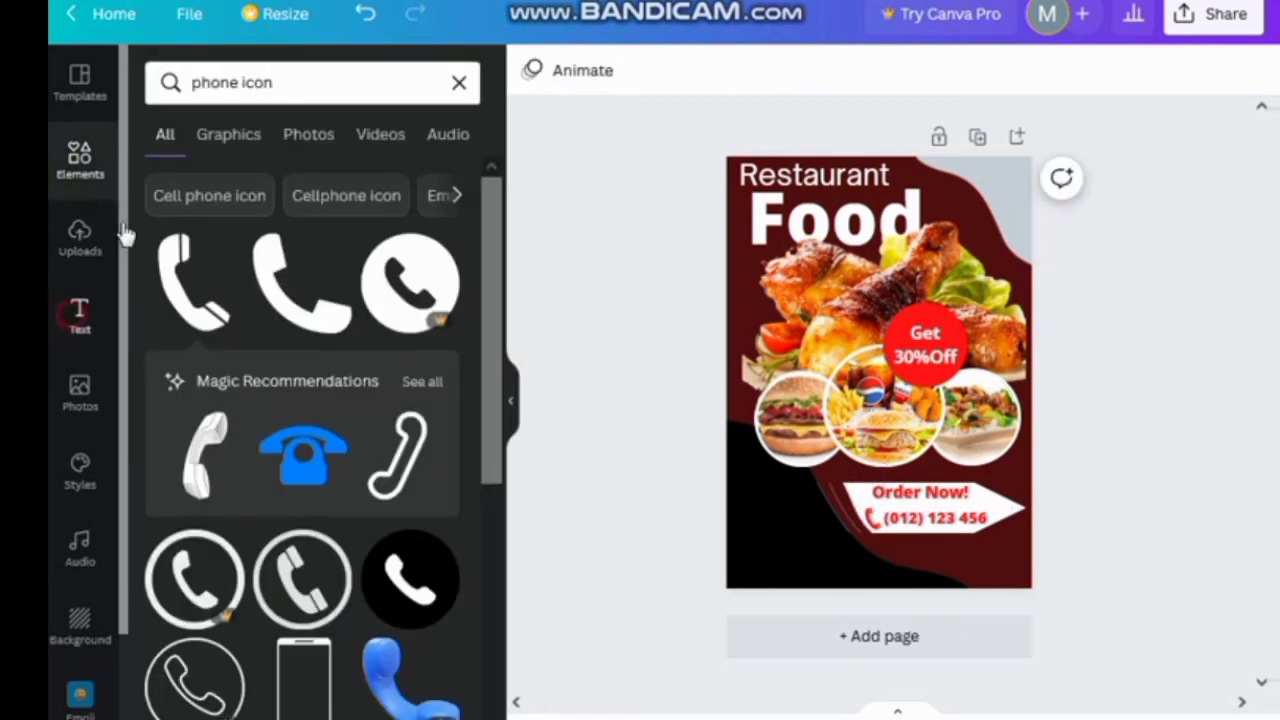
Add a subheading with "Delicious" and "Food Service" on two lines and start a third line
{"action": "left_click", "coordinate": [80, 315]}
{"action": "left_click", "coordinate": [257, 249]}
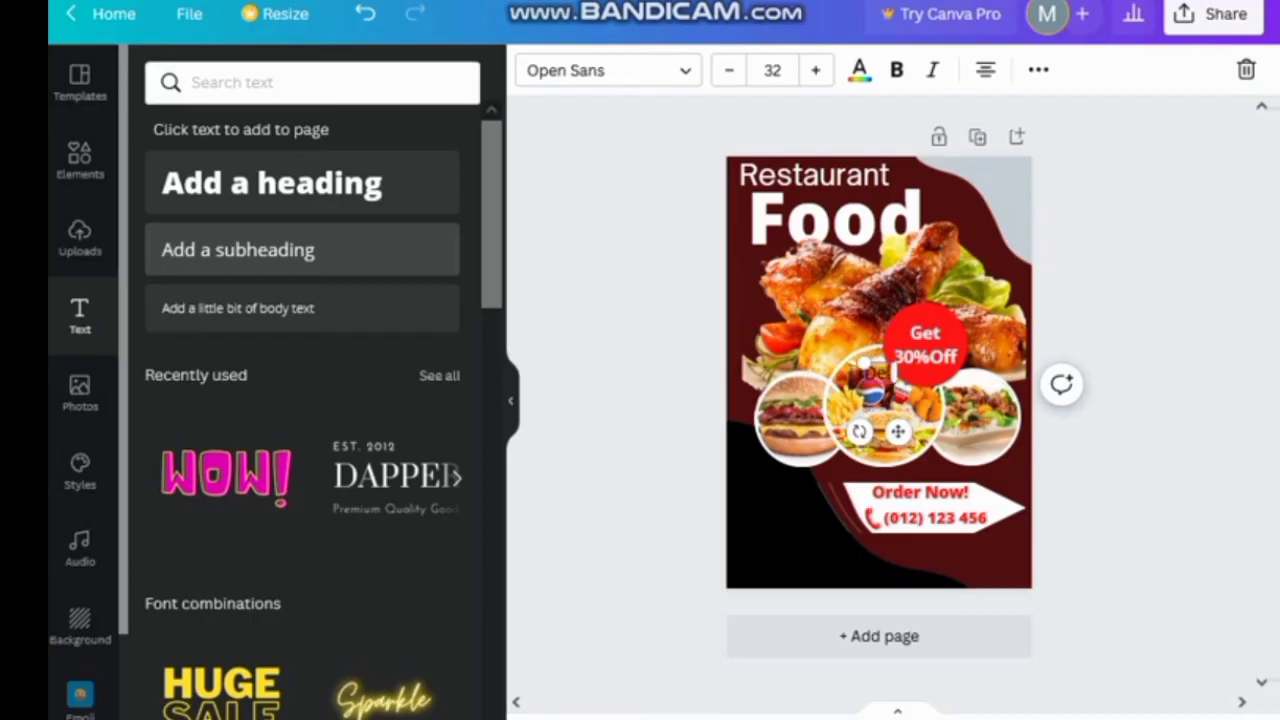
{"action": "left_click_drag", "start_coordinate": [915, 377], "coordinate": [914, 405]}
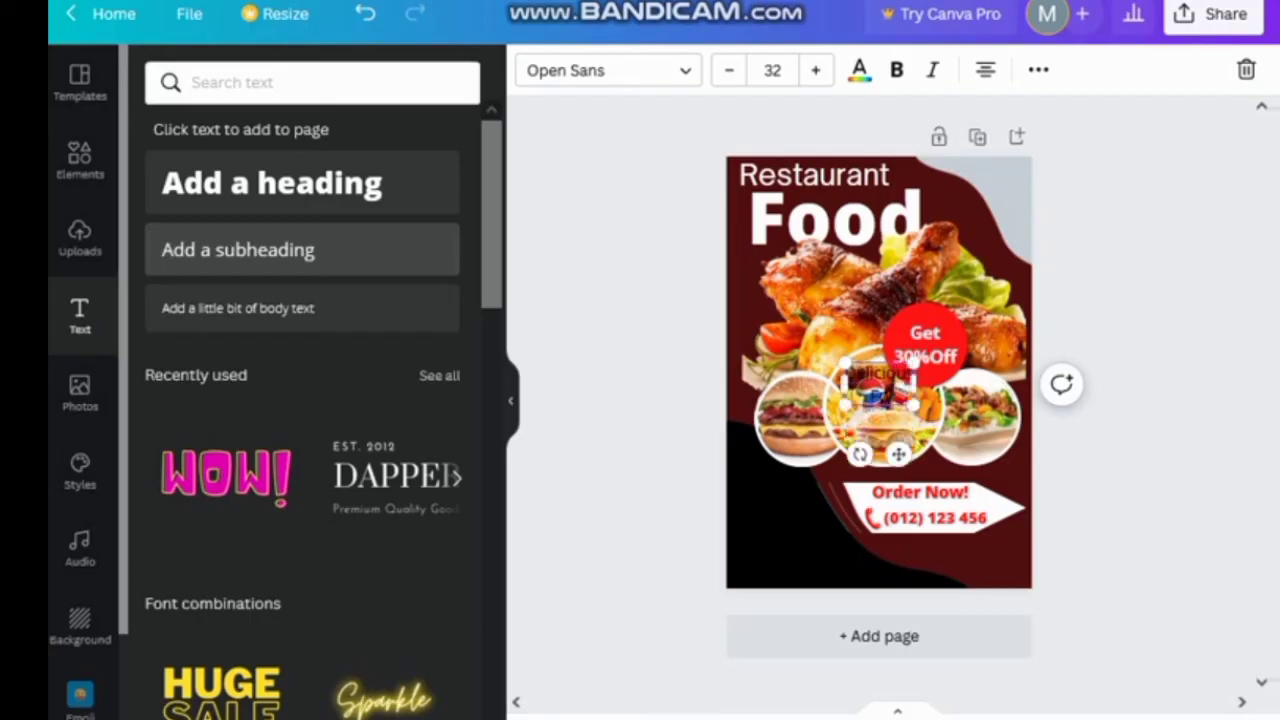
{"action": "type", "text": "ervice"}
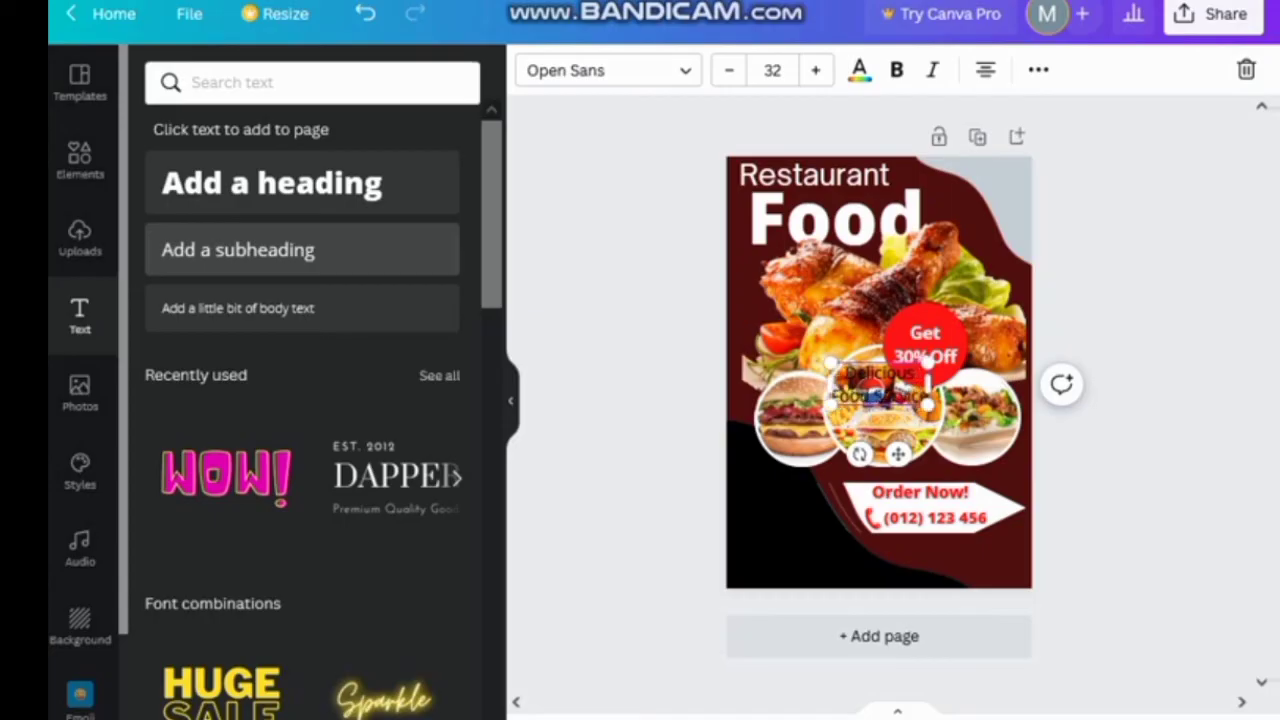
{"action": "key", "text": "Return"}
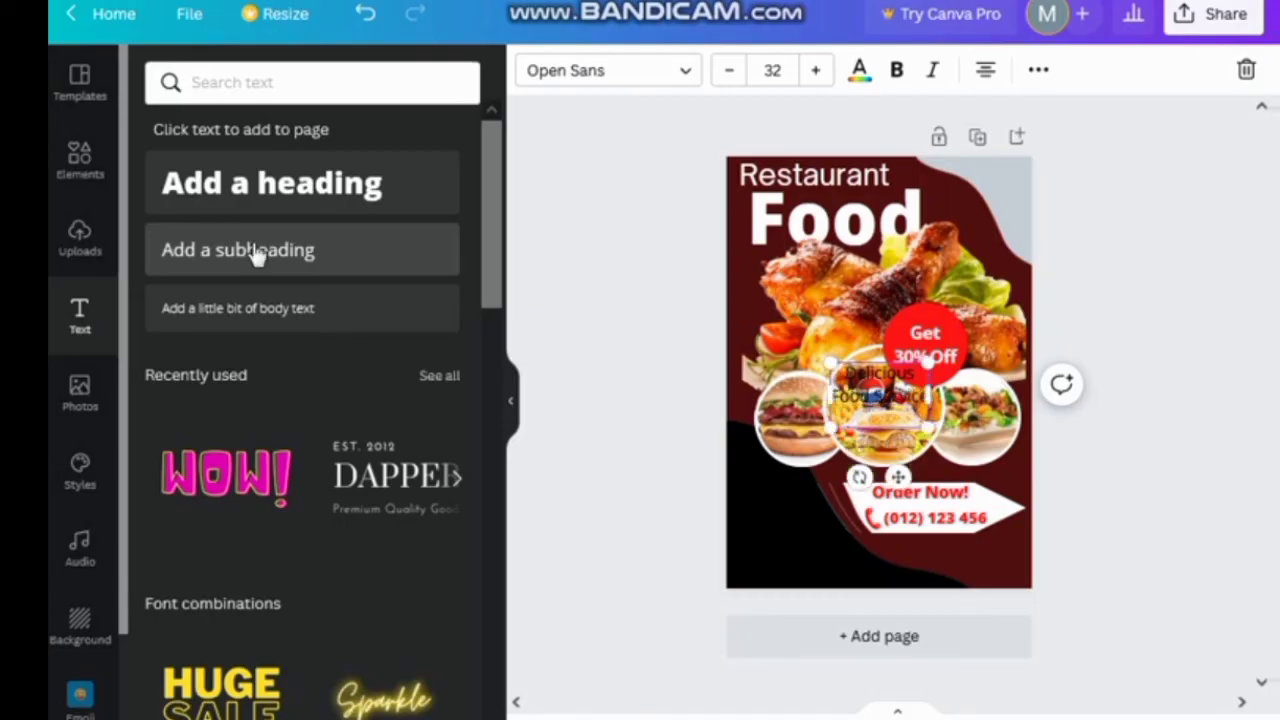
Enter "lorem isposem is simply dummy text of the printg and tyesettin industry ." as the subheading's third line
{"action": "type", "text": "lorem isposem is sim"}
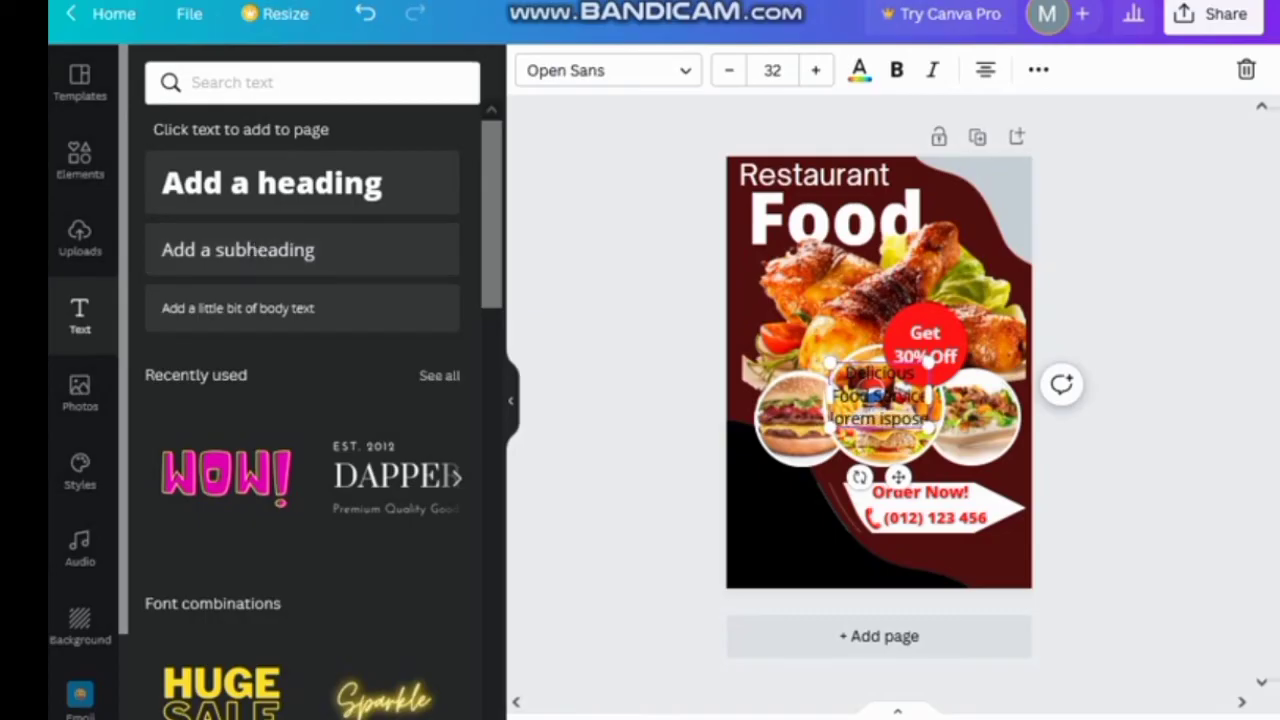
{"action": "type", "text": "ply"}
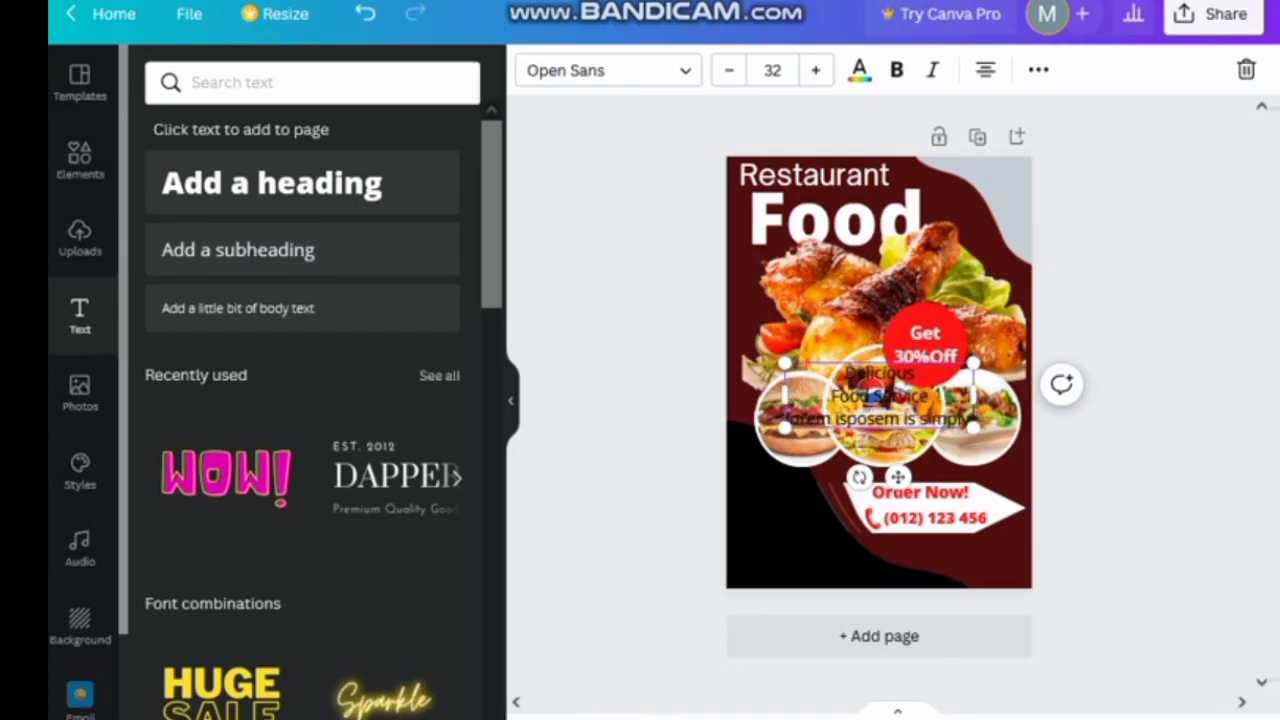
{"action": "type", "text": " dummy text of the p"}
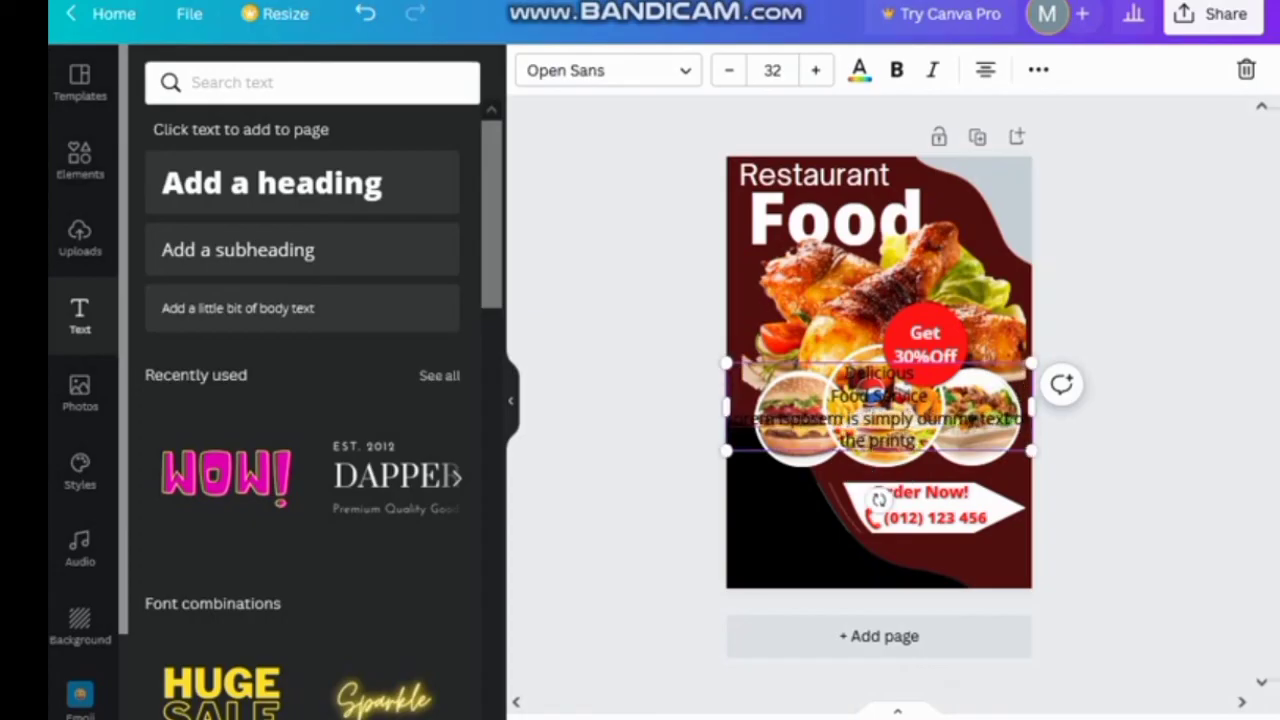
{"action": "type", "text": "rintg and tye"}
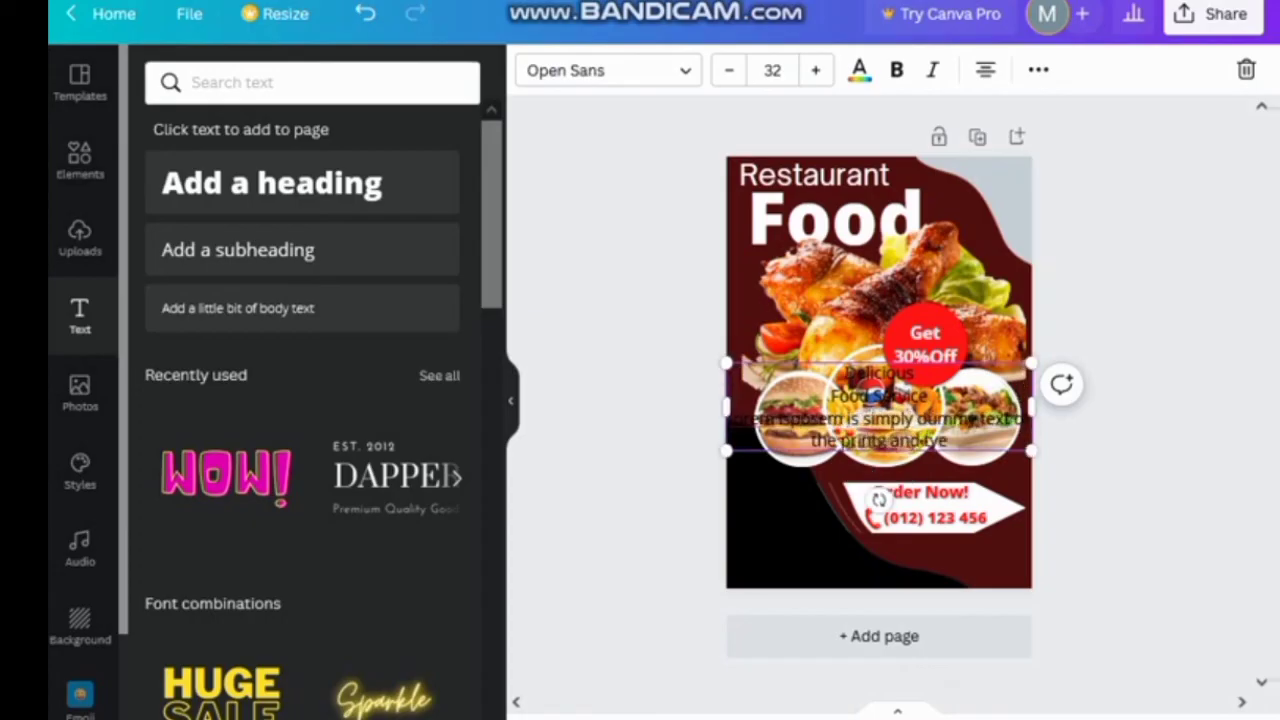
{"action": "type", "text": "settin industry ."}
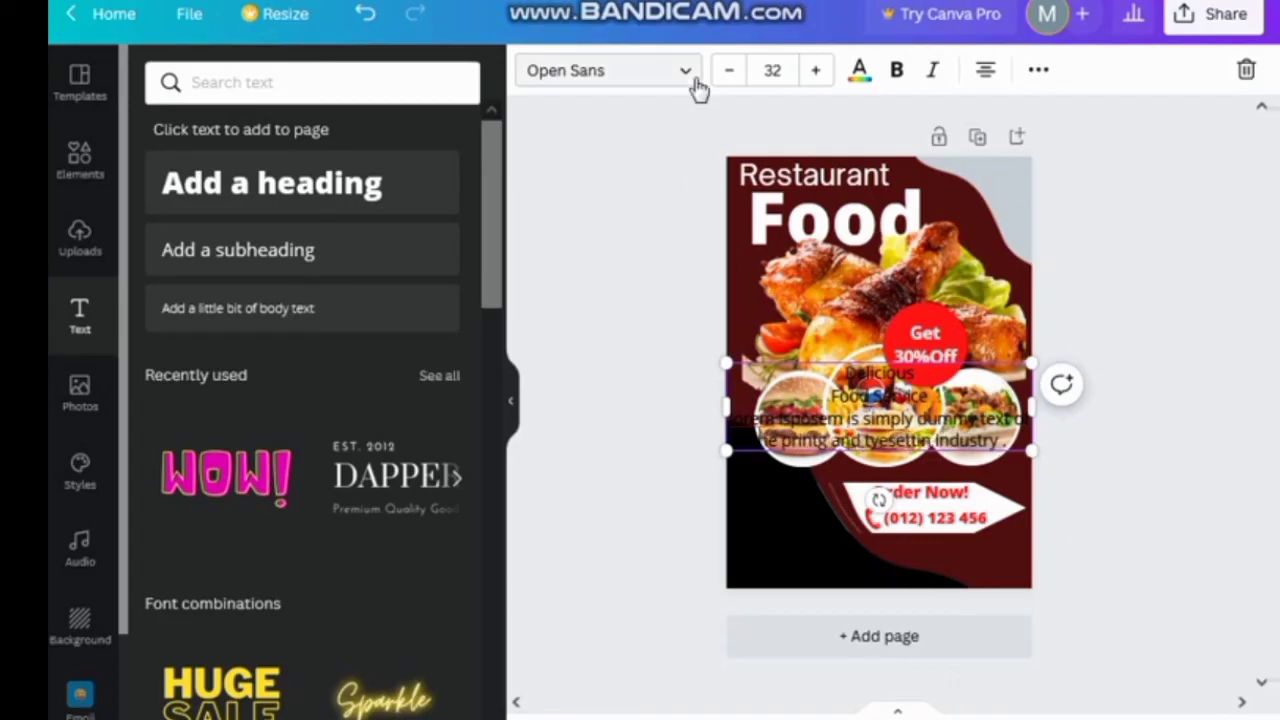
Make the text block white and left-aligned at about size 16.3, and stretch it across the flyer's bottom below the arrow
{"action": "left_click_drag", "start_coordinate": [1032, 451], "coordinate": [921, 419]}
{"action": "left_click_drag", "start_coordinate": [845, 468], "coordinate": [878, 633]}
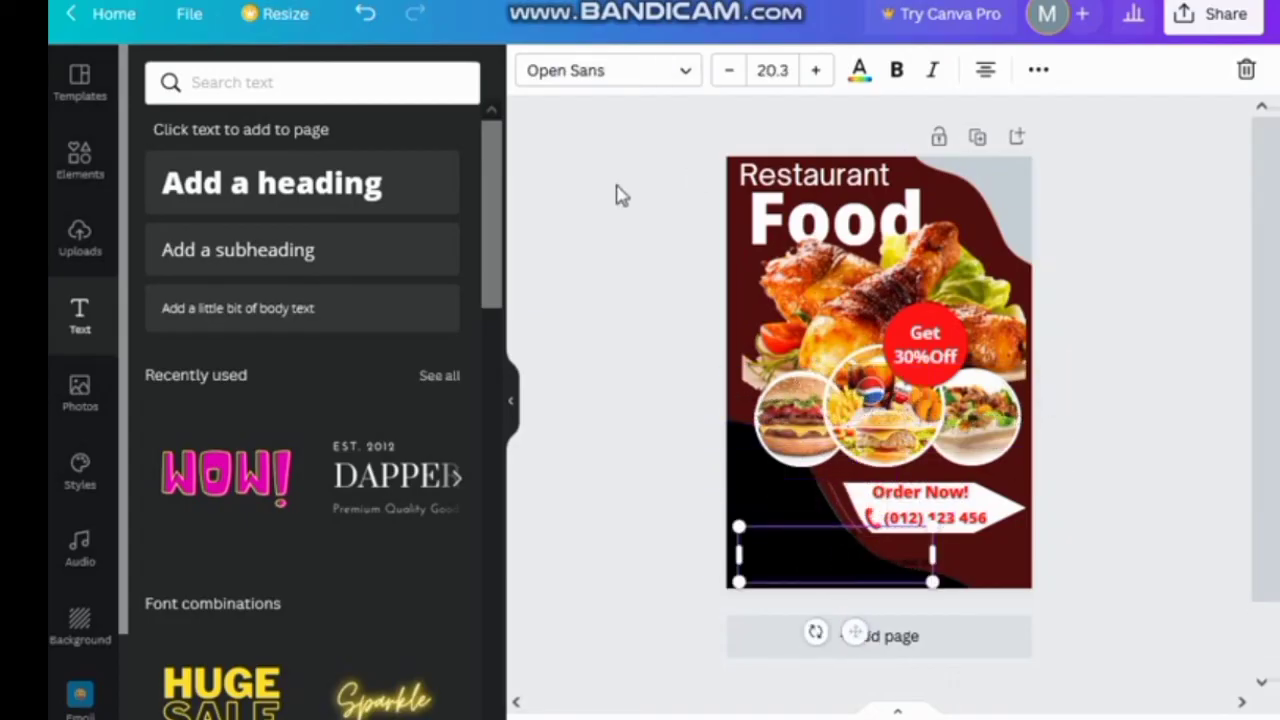
{"action": "left_click", "coordinate": [862, 72]}
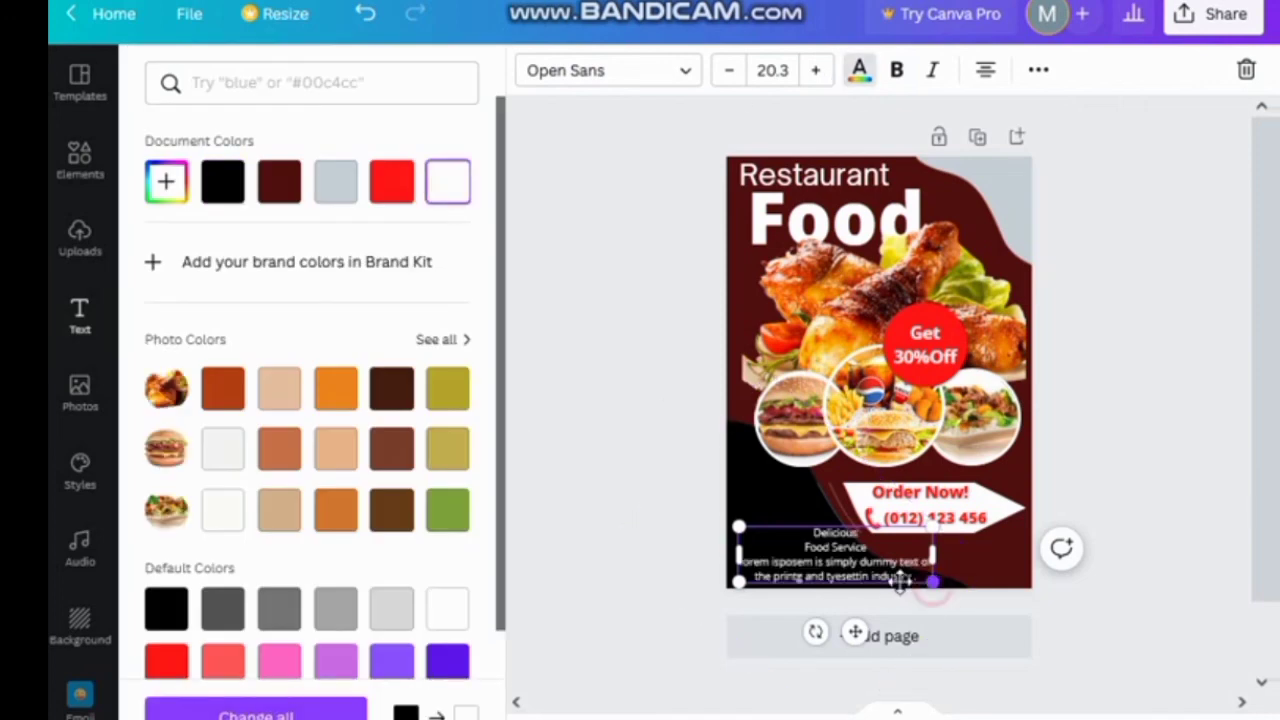
{"action": "left_click_drag", "start_coordinate": [932, 581], "coordinate": [1014, 572]}
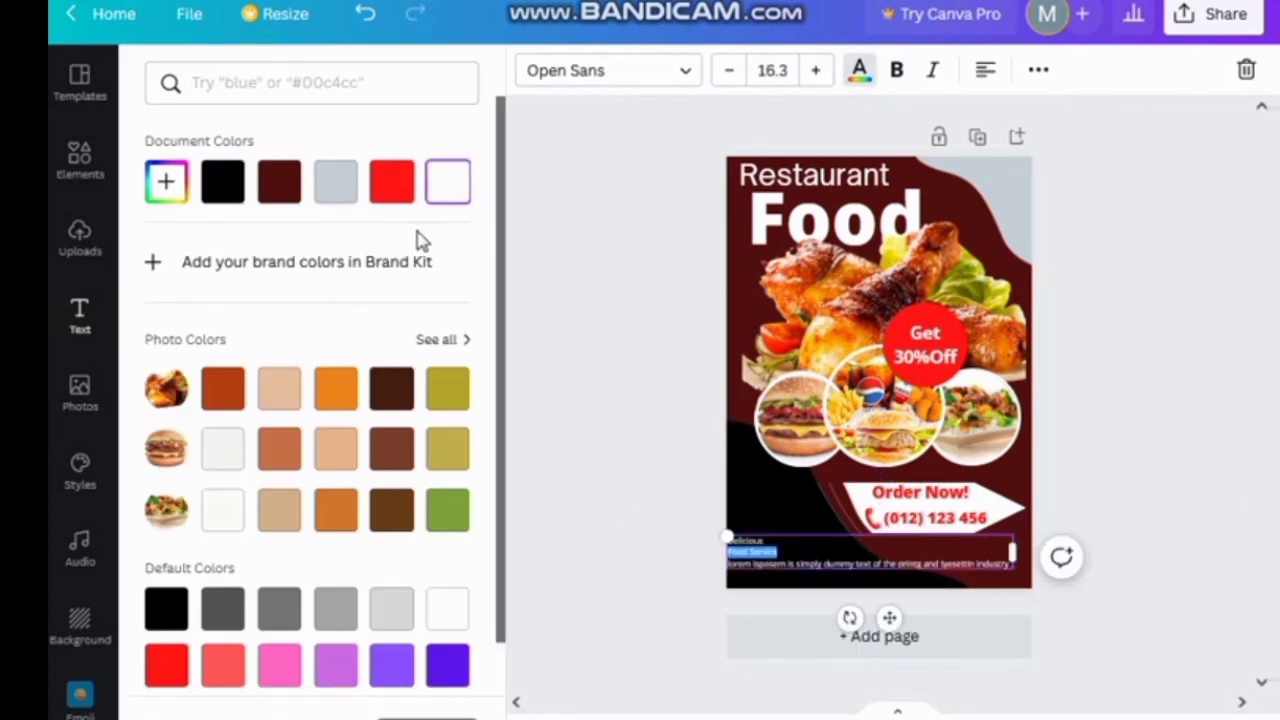
Colour the "Food Service" line bright red and narrow the footer text block so its last sentence wraps onto two lines
{"action": "left_click", "coordinate": [391, 181]}
{"action": "left_click", "coordinate": [1094, 514]}
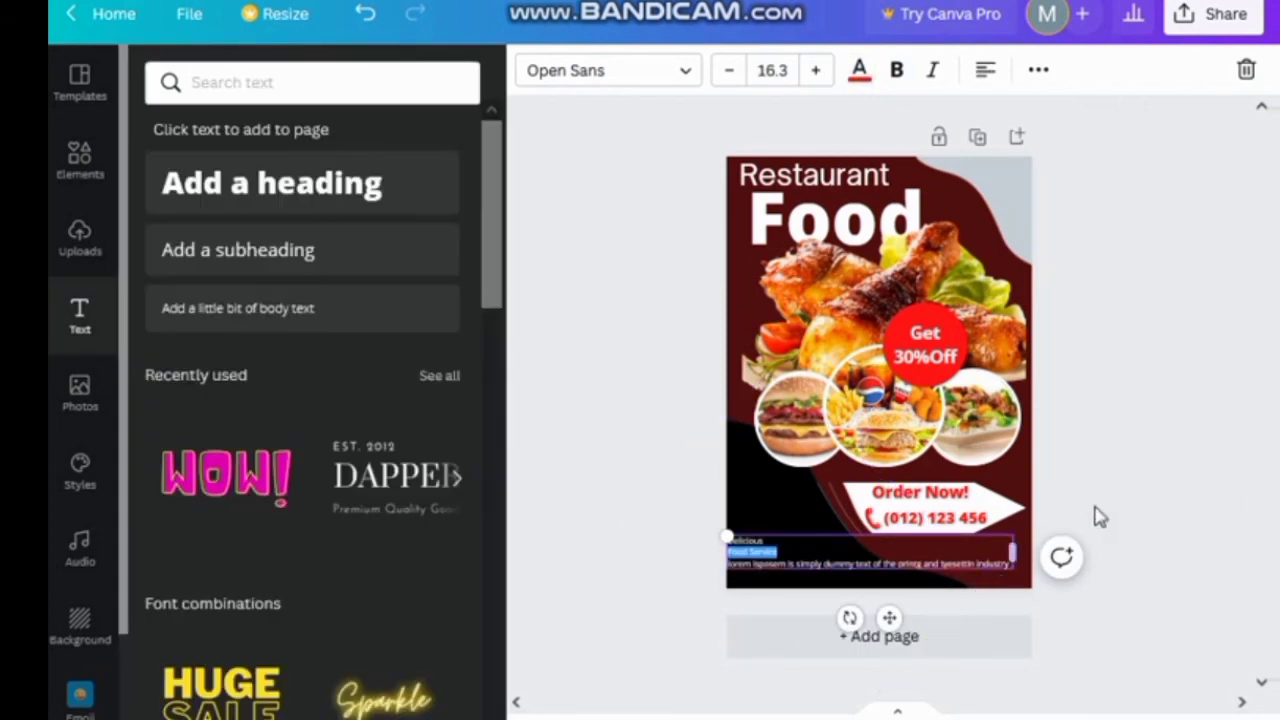
{"action": "left_click", "coordinate": [914, 557]}
{"action": "left_click_drag", "start_coordinate": [1012, 552], "coordinate": [895, 556]}
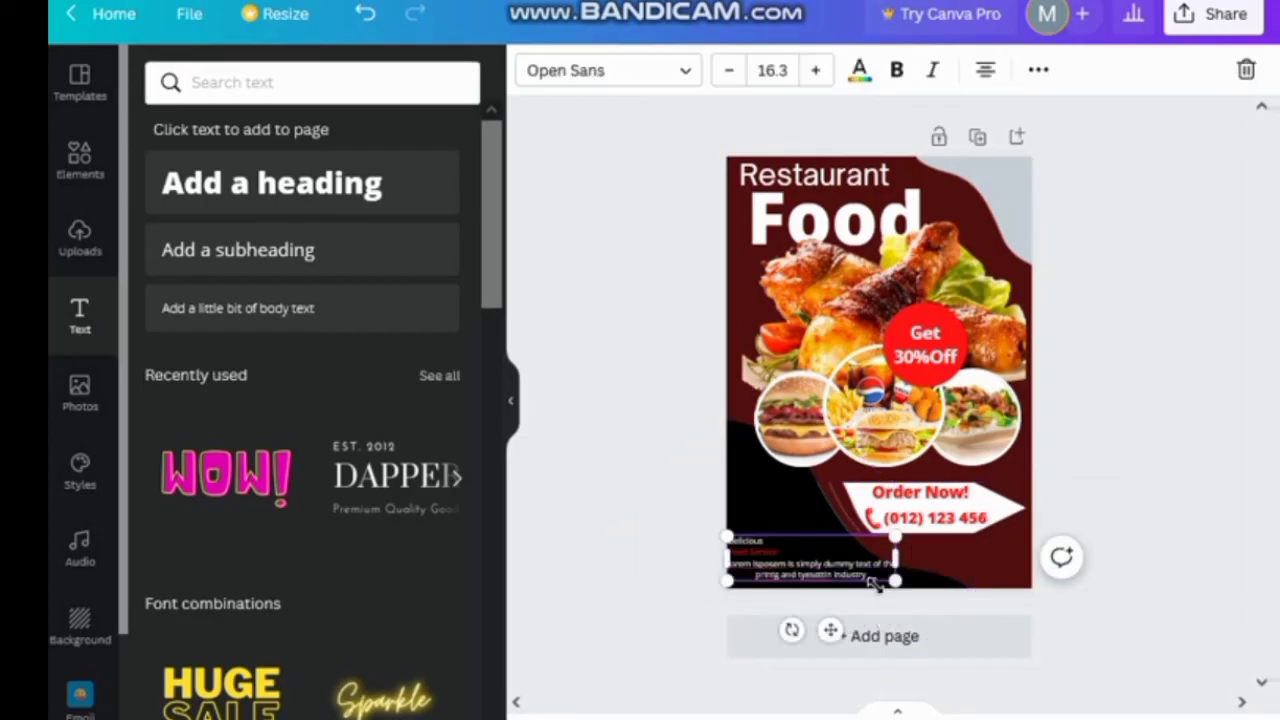
{"action": "key", "text": "Escape"}
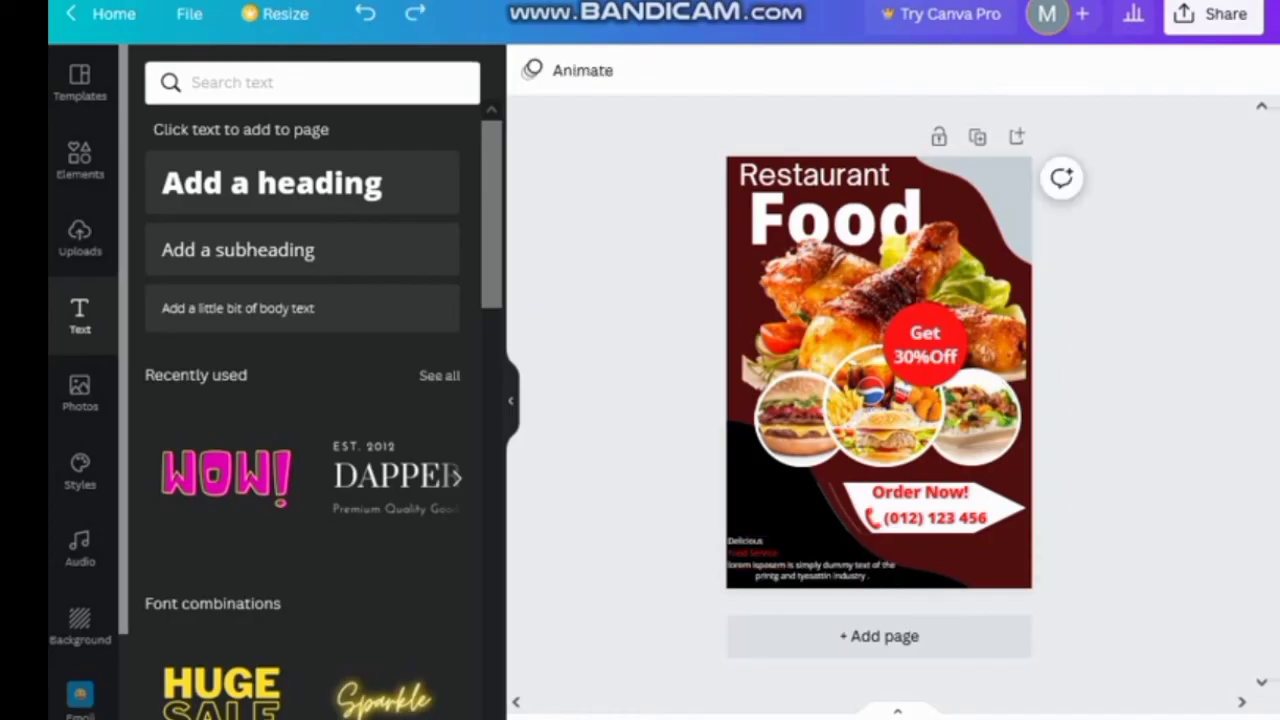
Download the finished flyer as a PNG at size 1 (1414 × 2000 px)
{"action": "left_click", "coordinate": [1180, 16]}
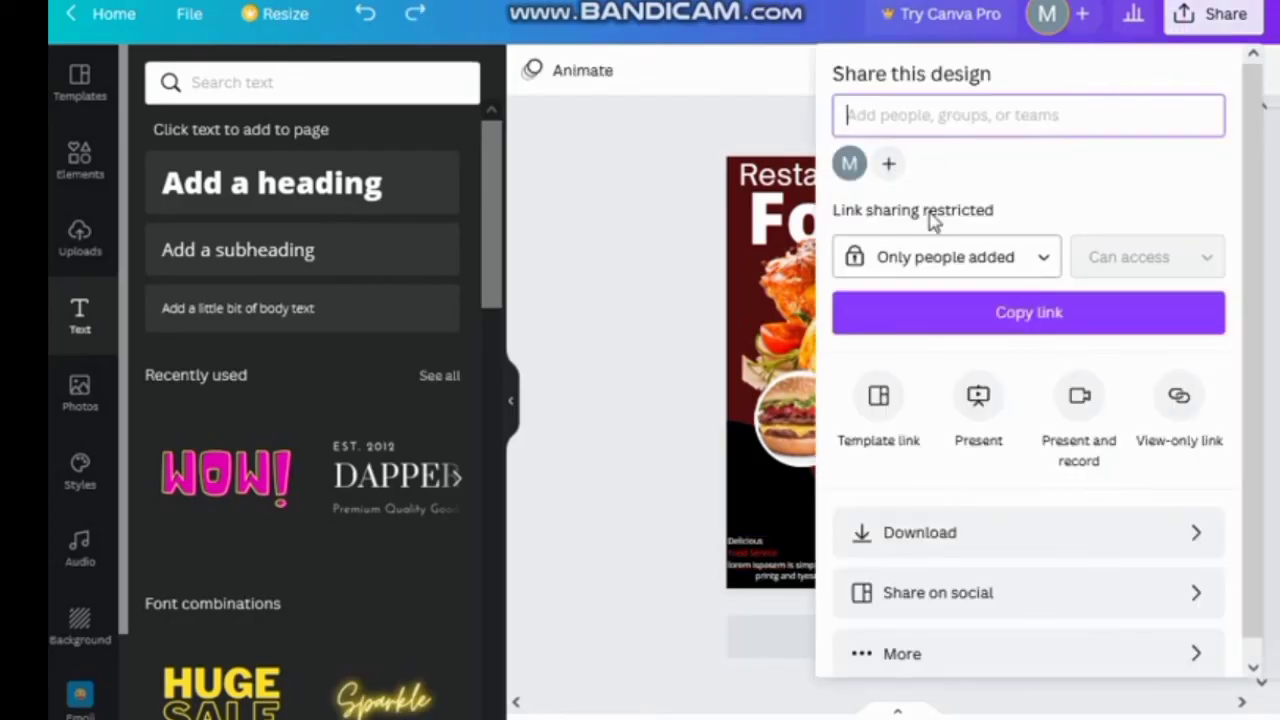
{"action": "left_click", "coordinate": [920, 531]}
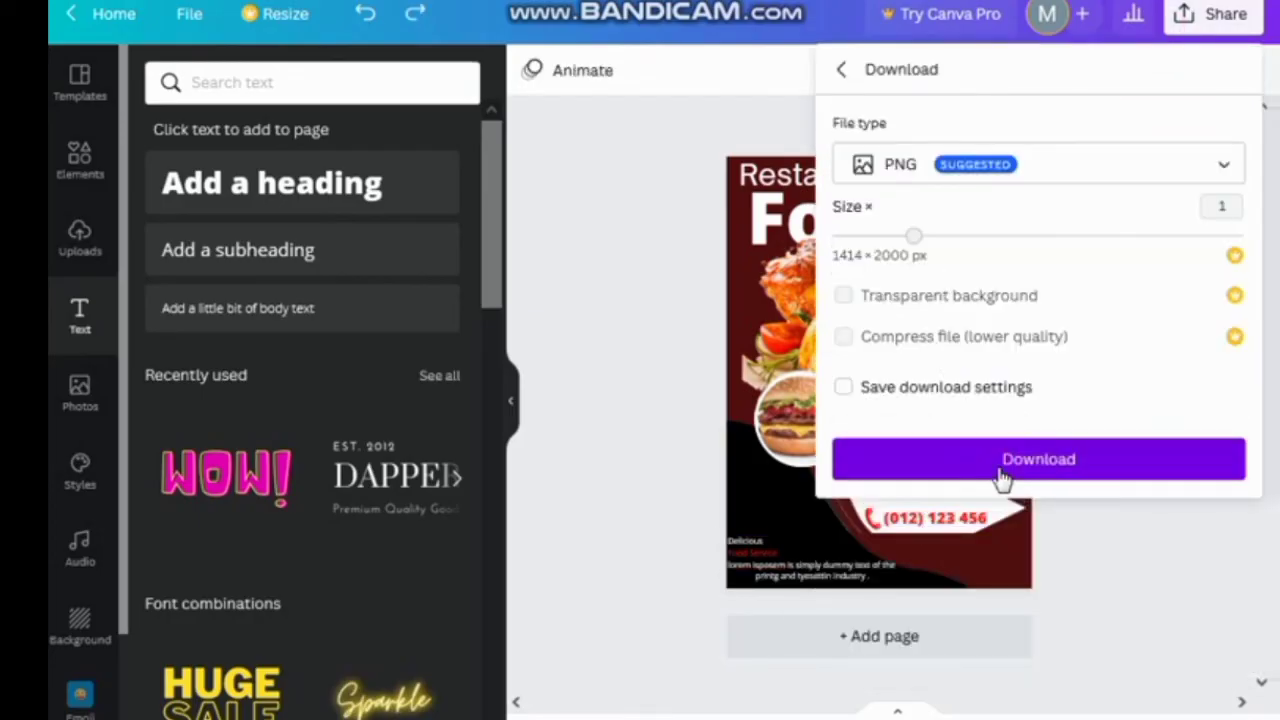
{"action": "left_click", "coordinate": [1000, 474]}
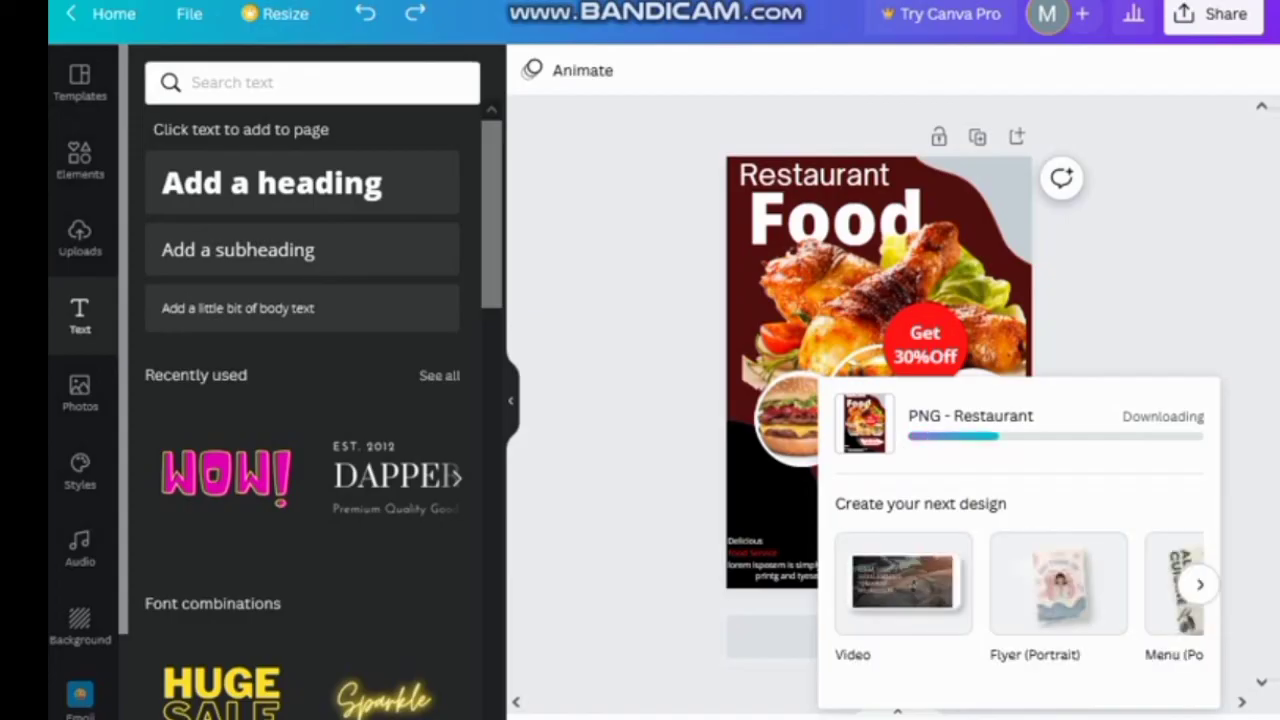